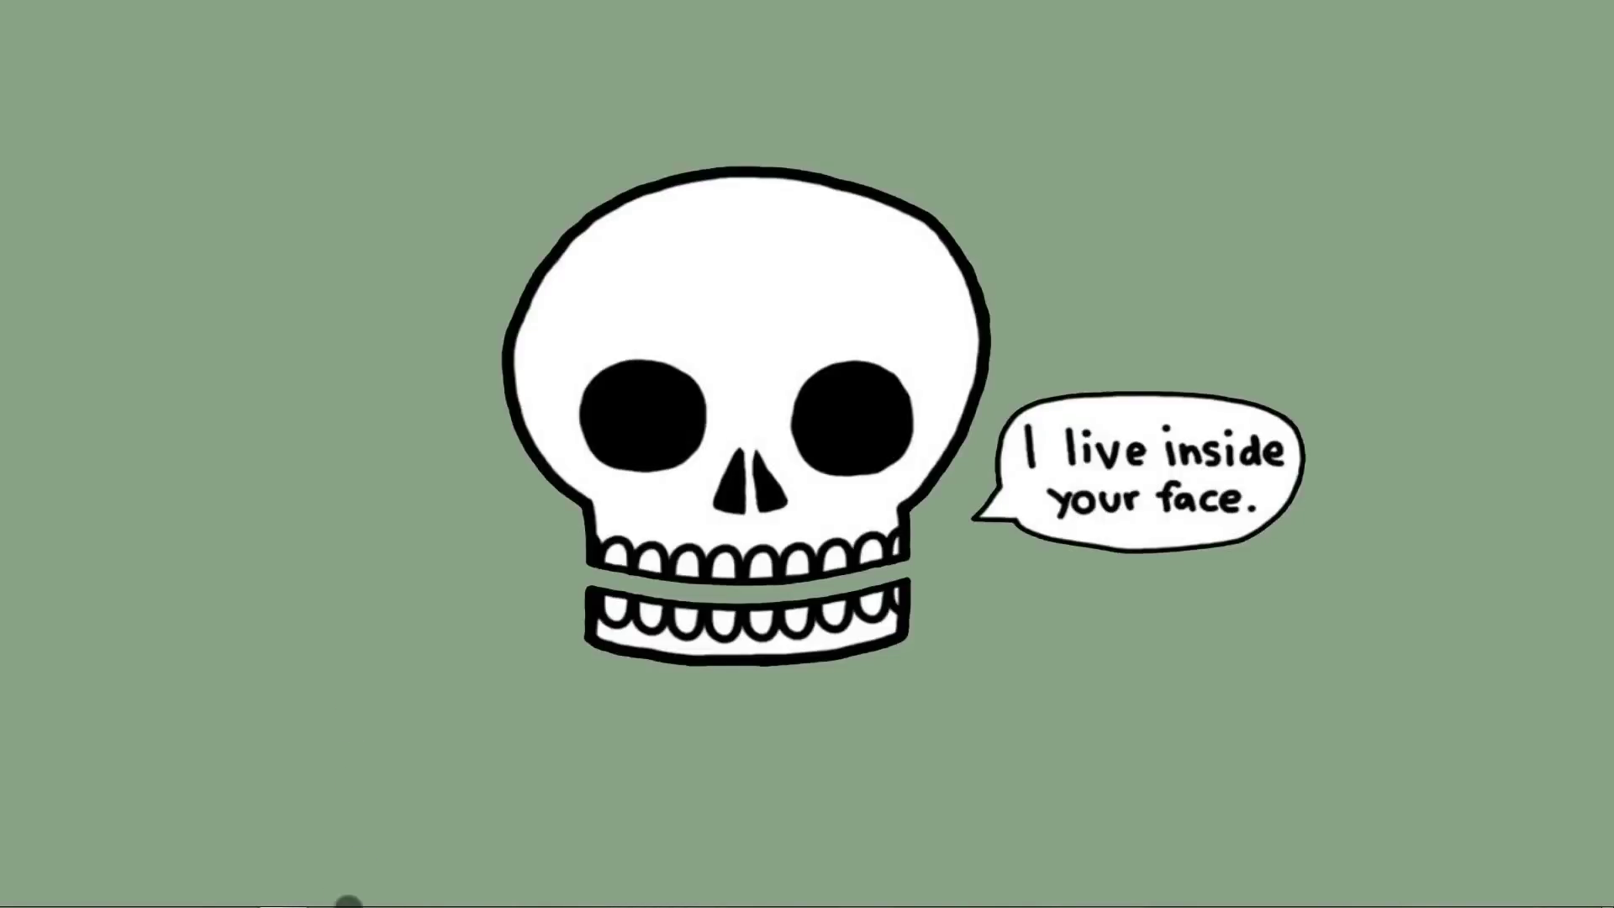
# Step: Preview the Glitch2.jpg example image and the next example image
pyautogui.click(282, 896)
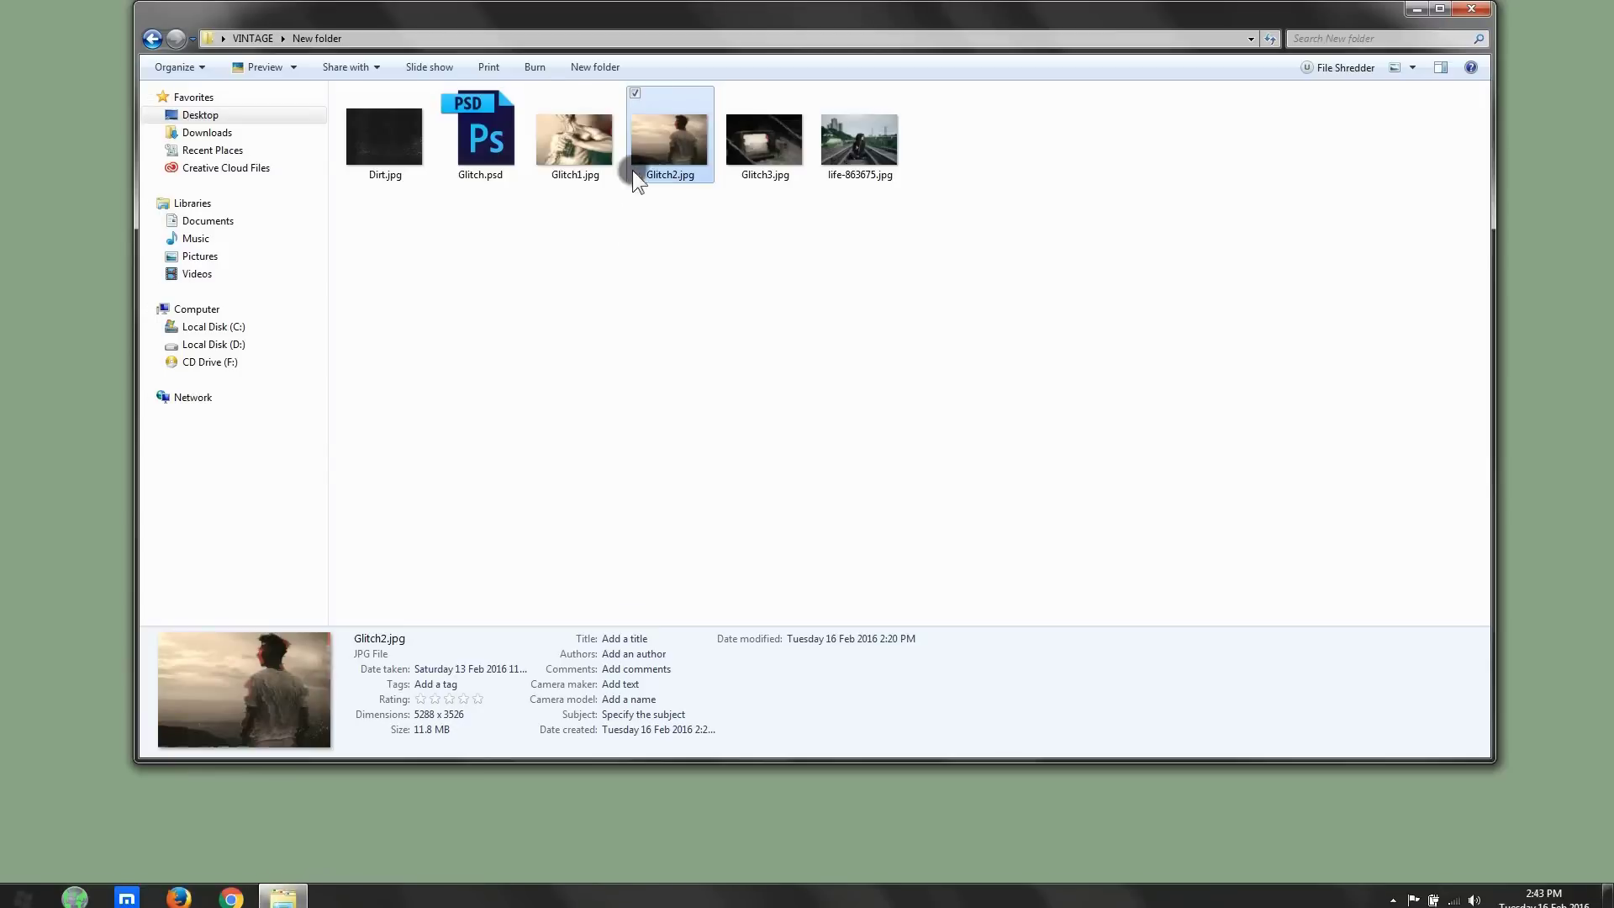
pyautogui.doubleClick(663, 130)
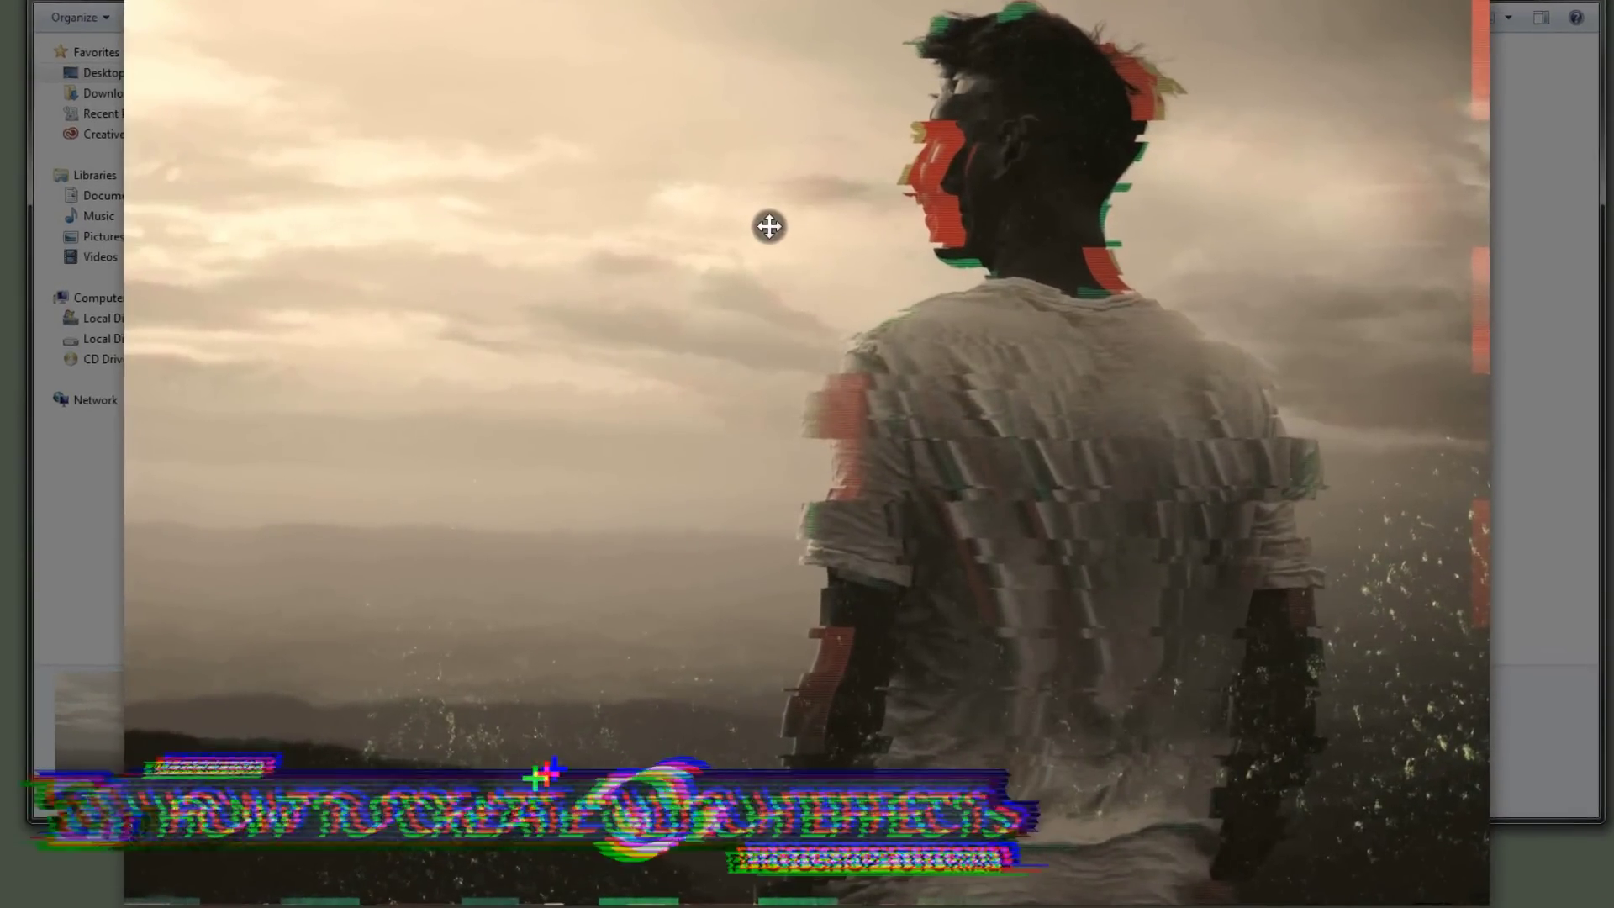
pyautogui.press('Right')
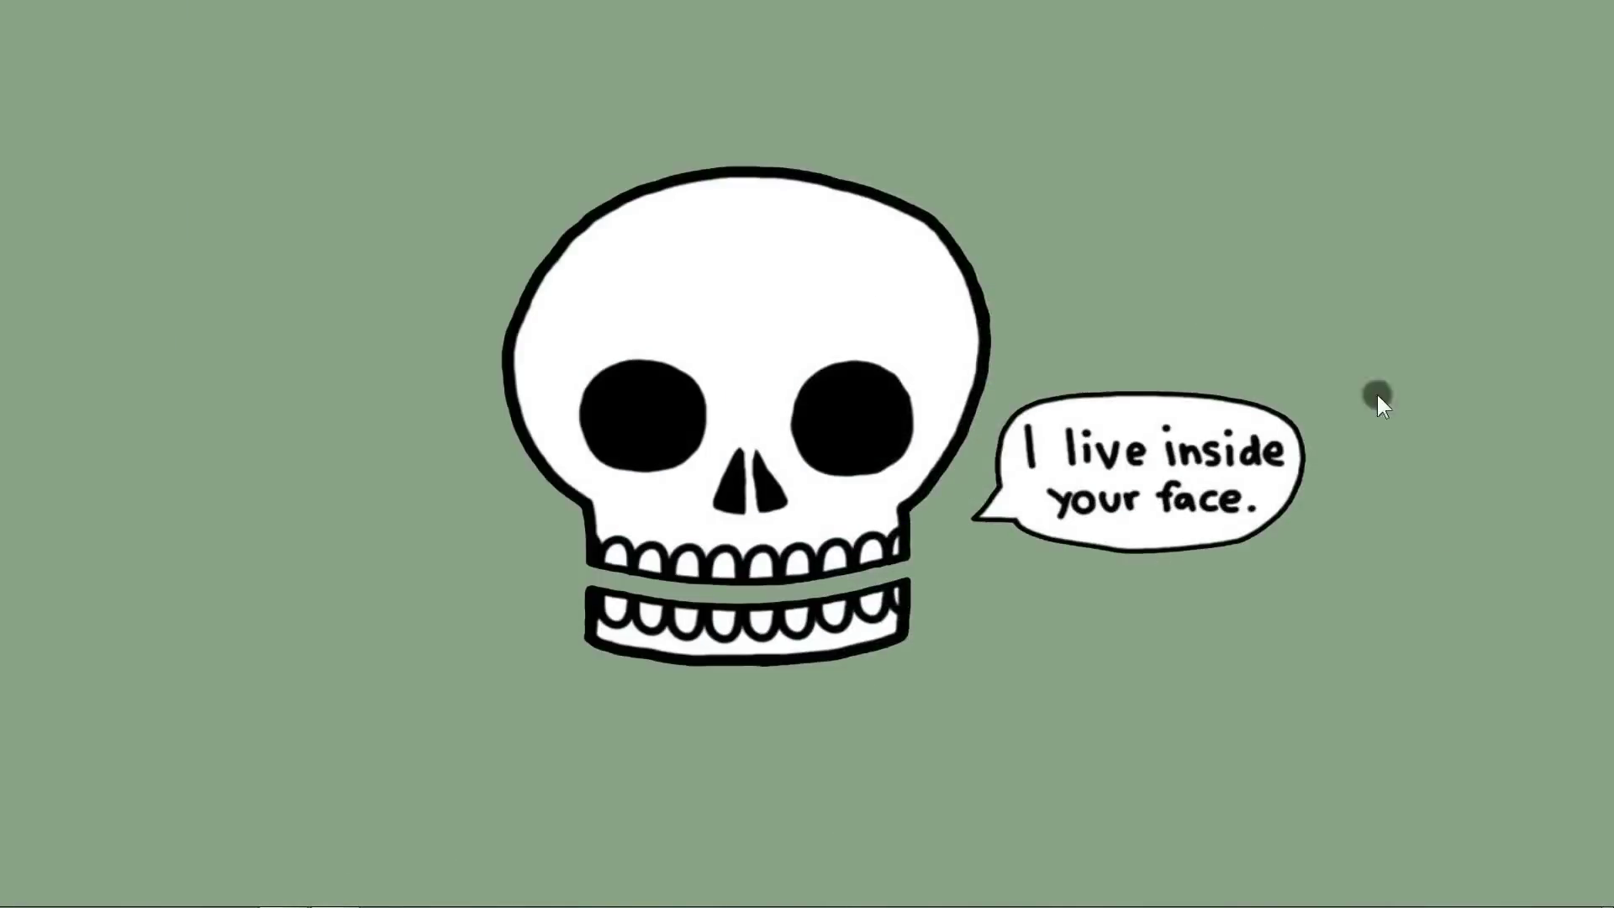
# Step: Create a new 5000 × 3000 px document at 72 pixels/inch and fit it in the window
pyautogui.click(327, 897)
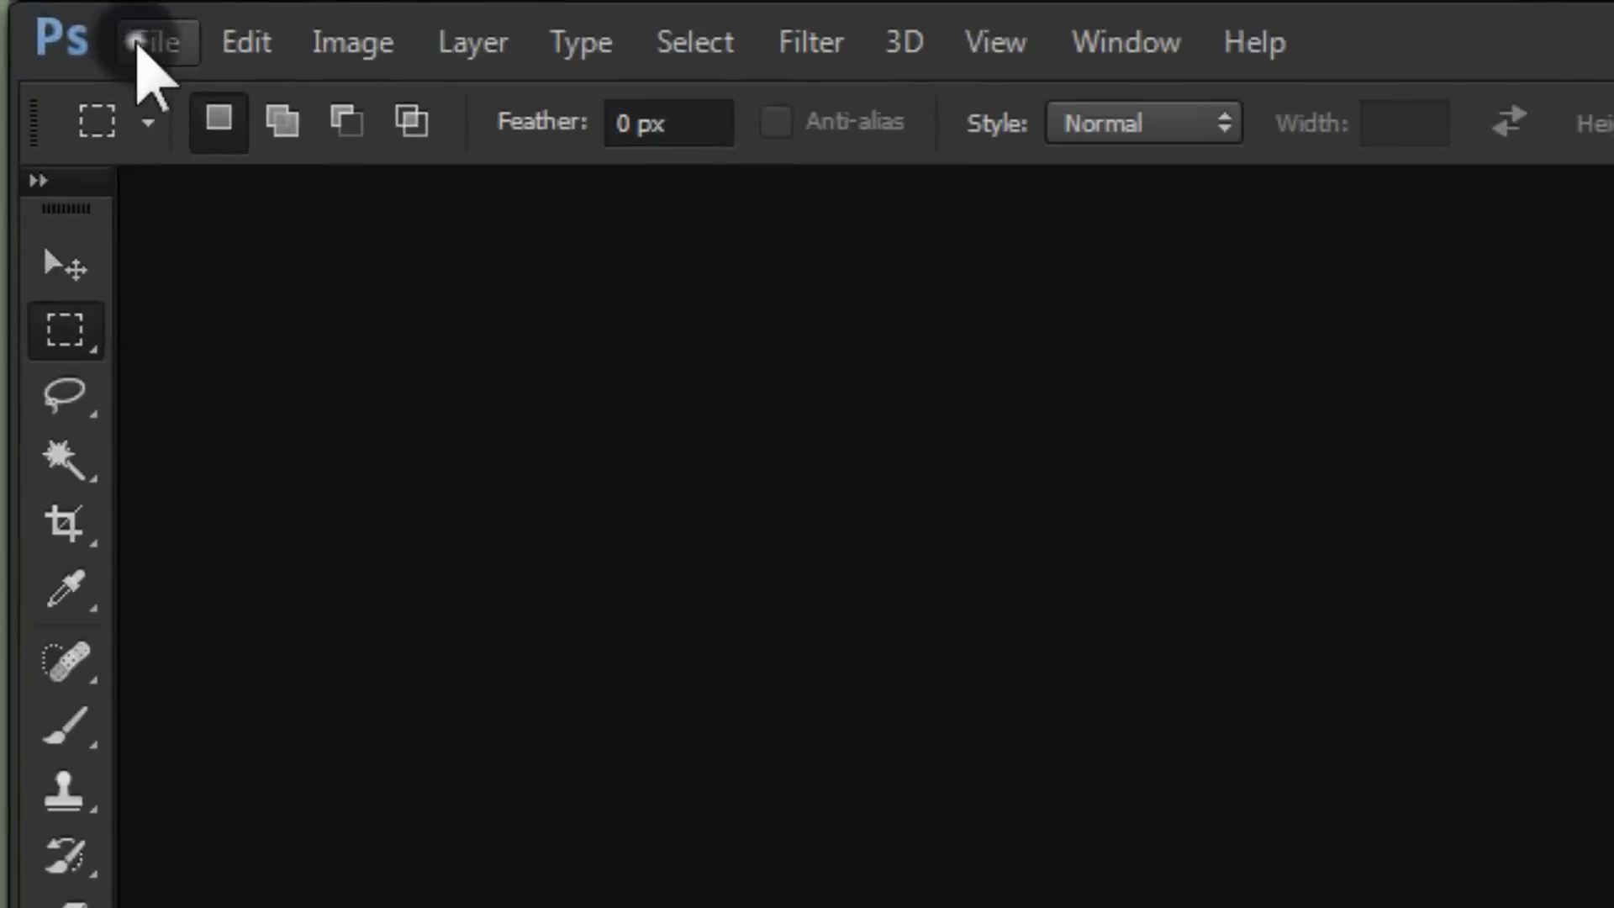
pyautogui.click(54, 14)
pyautogui.click(54, 35)
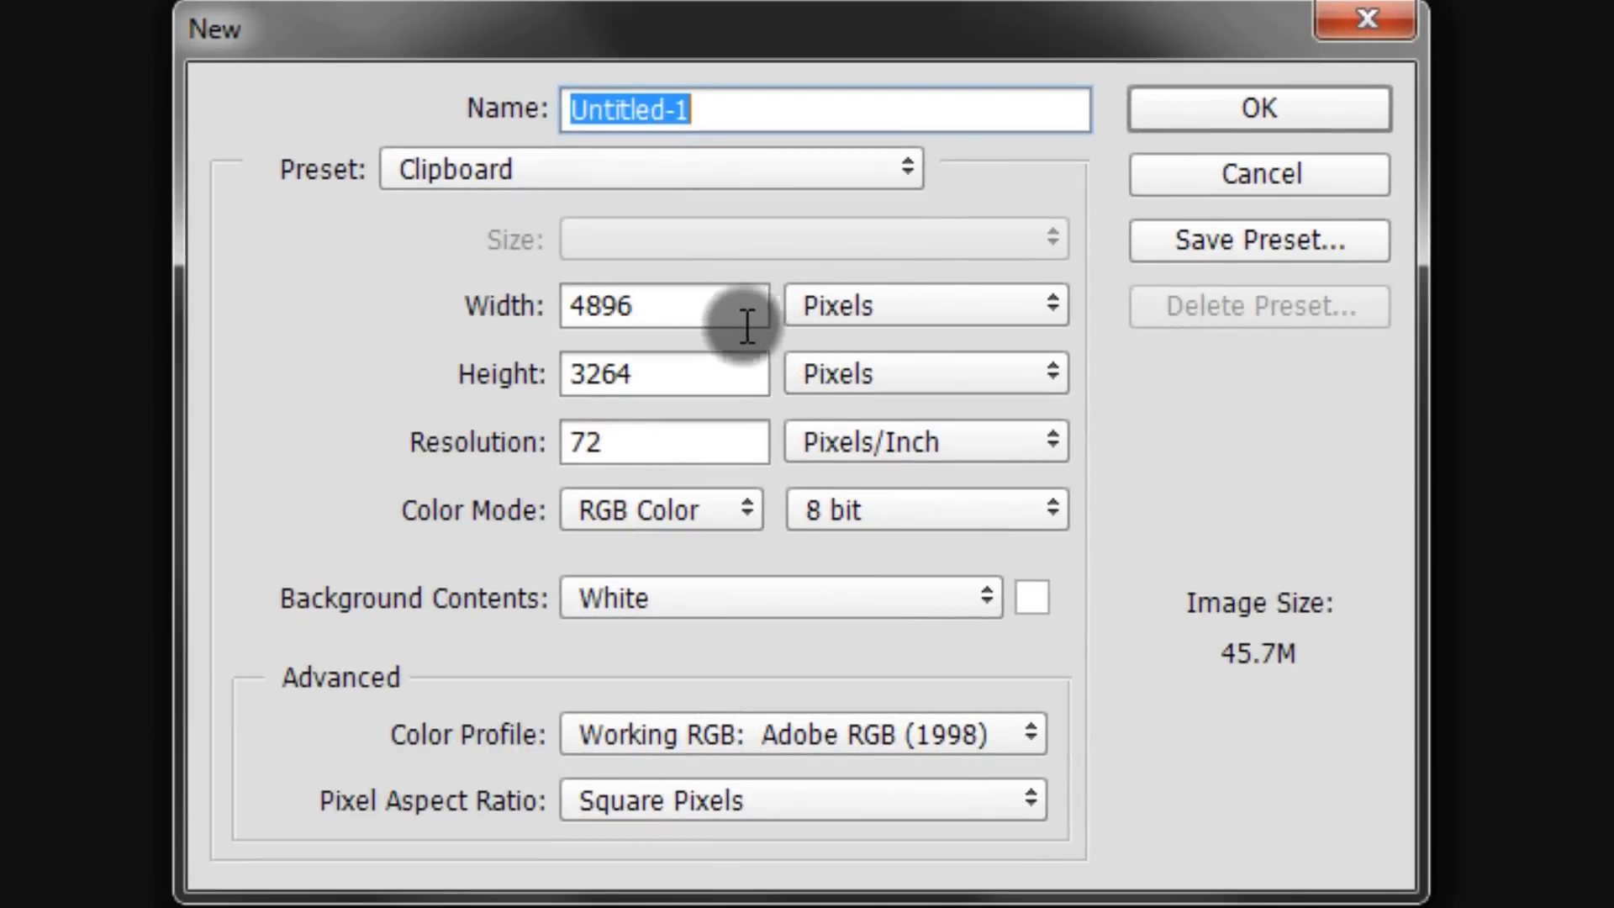
pyautogui.click(723, 305)
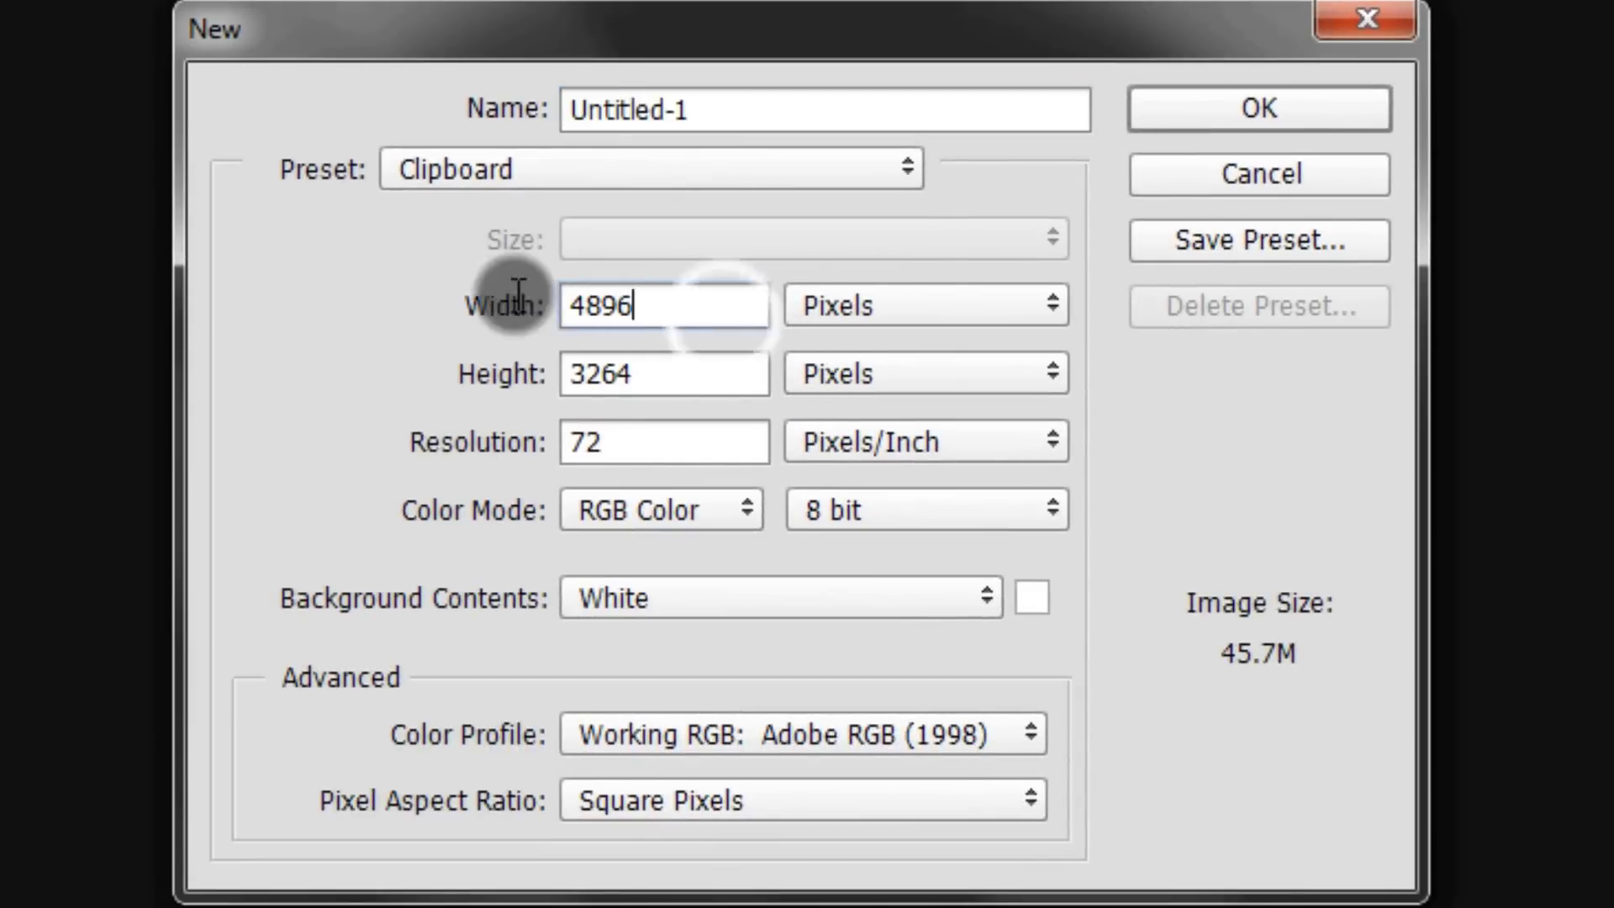
pyautogui.click(528, 294)
pyautogui.write('5000')
pyautogui.press('Tab')
pyautogui.press('Tab')
pyautogui.write('300')
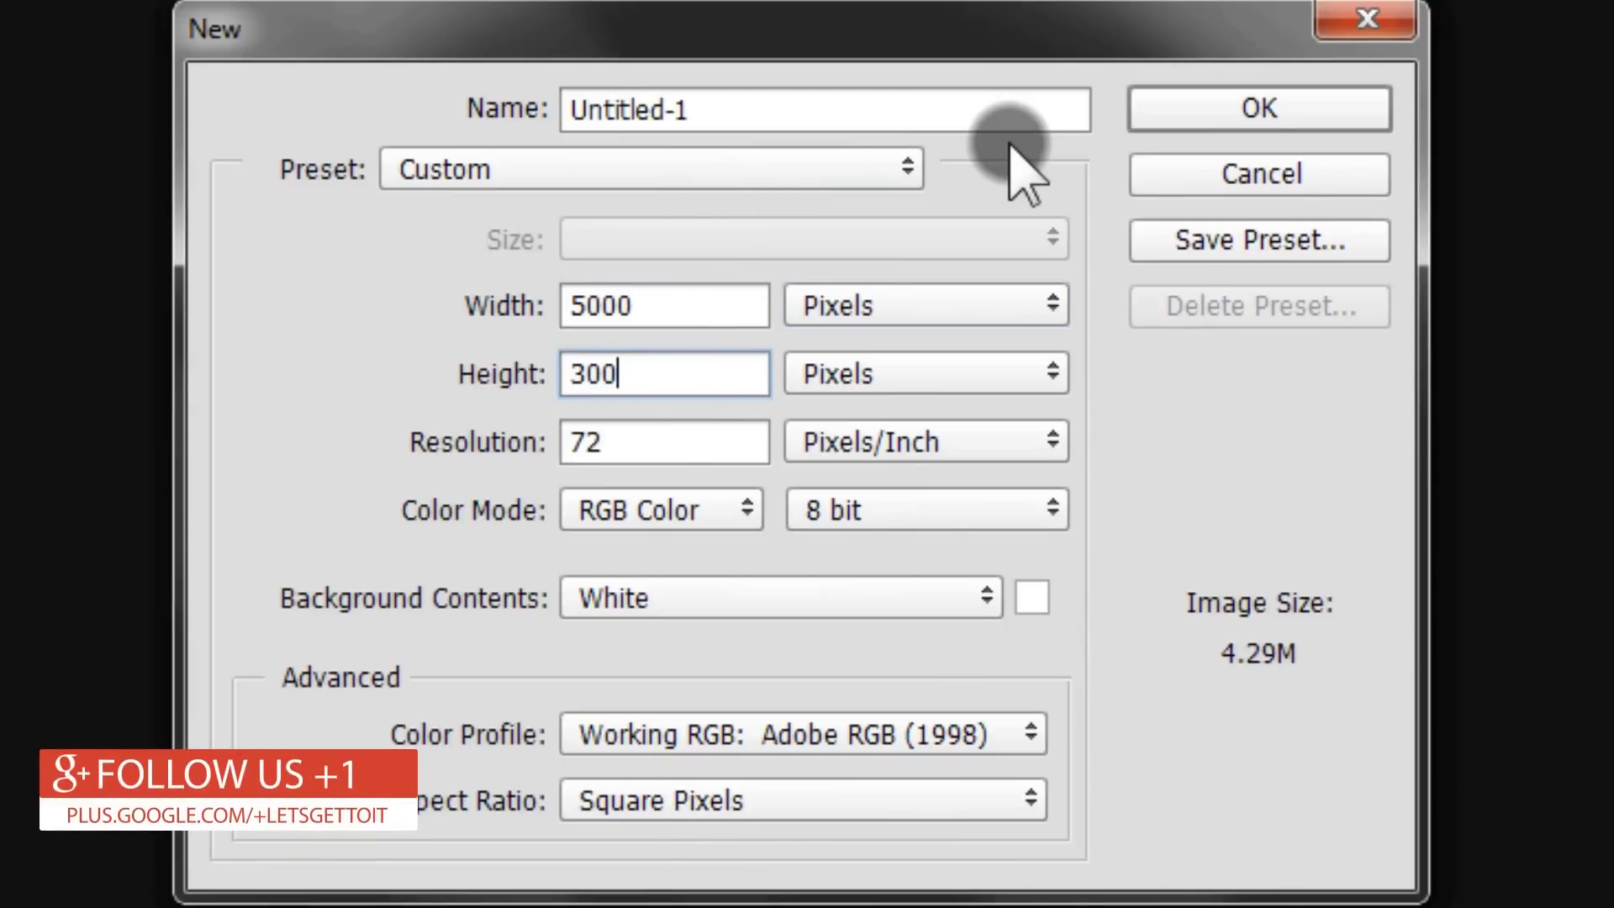
pyautogui.press('Tab')
pyautogui.press('Tab')
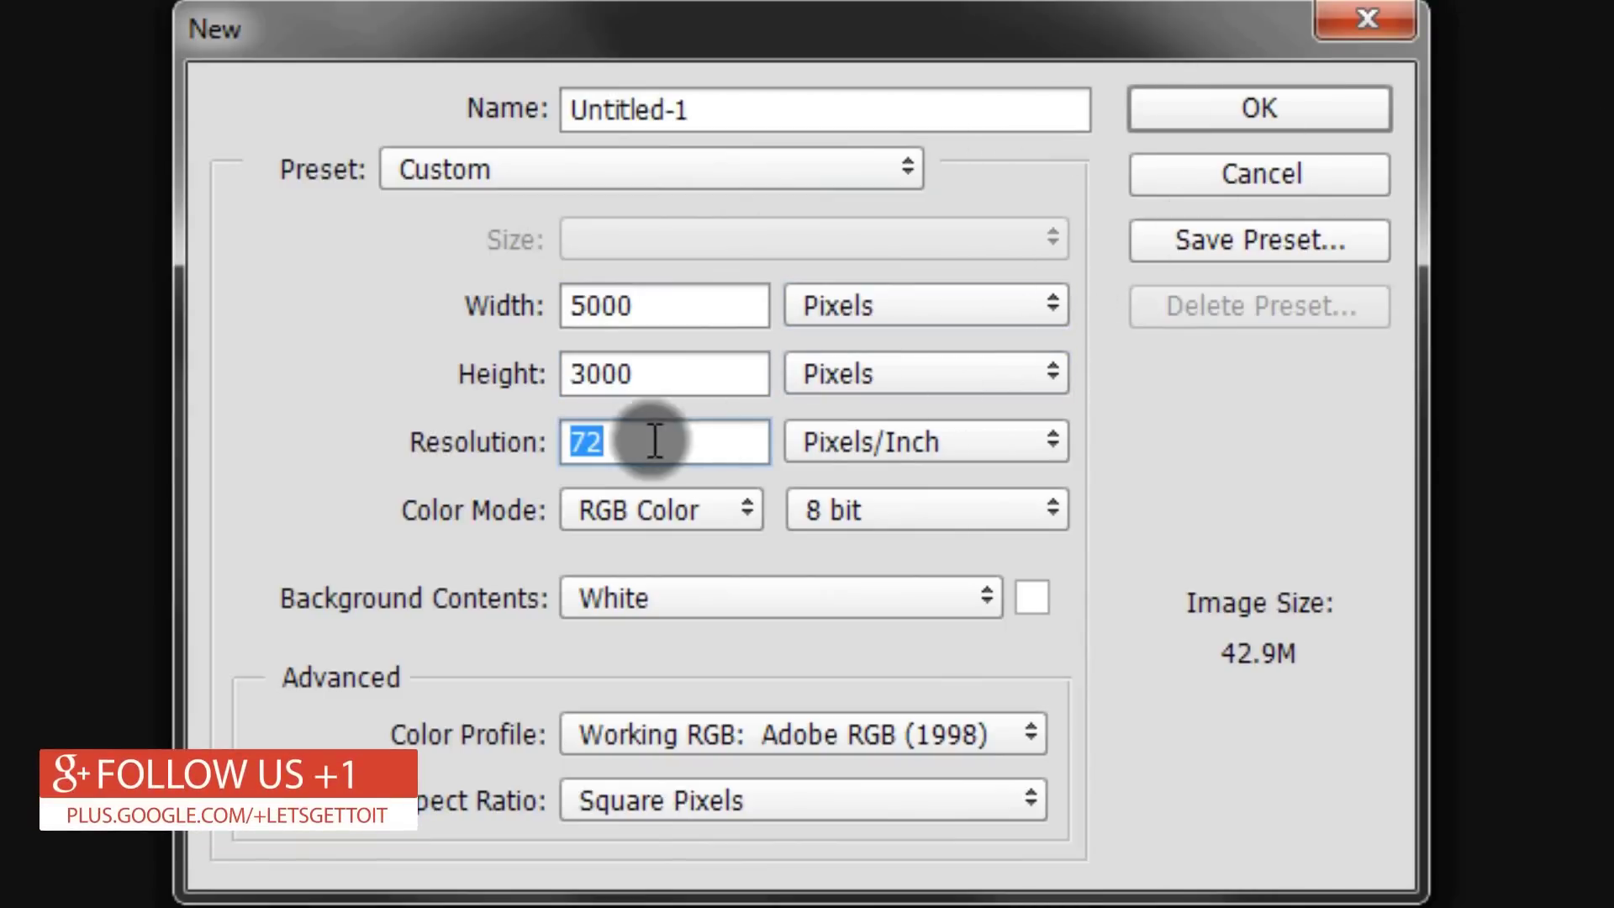
pyautogui.click(1294, 125)
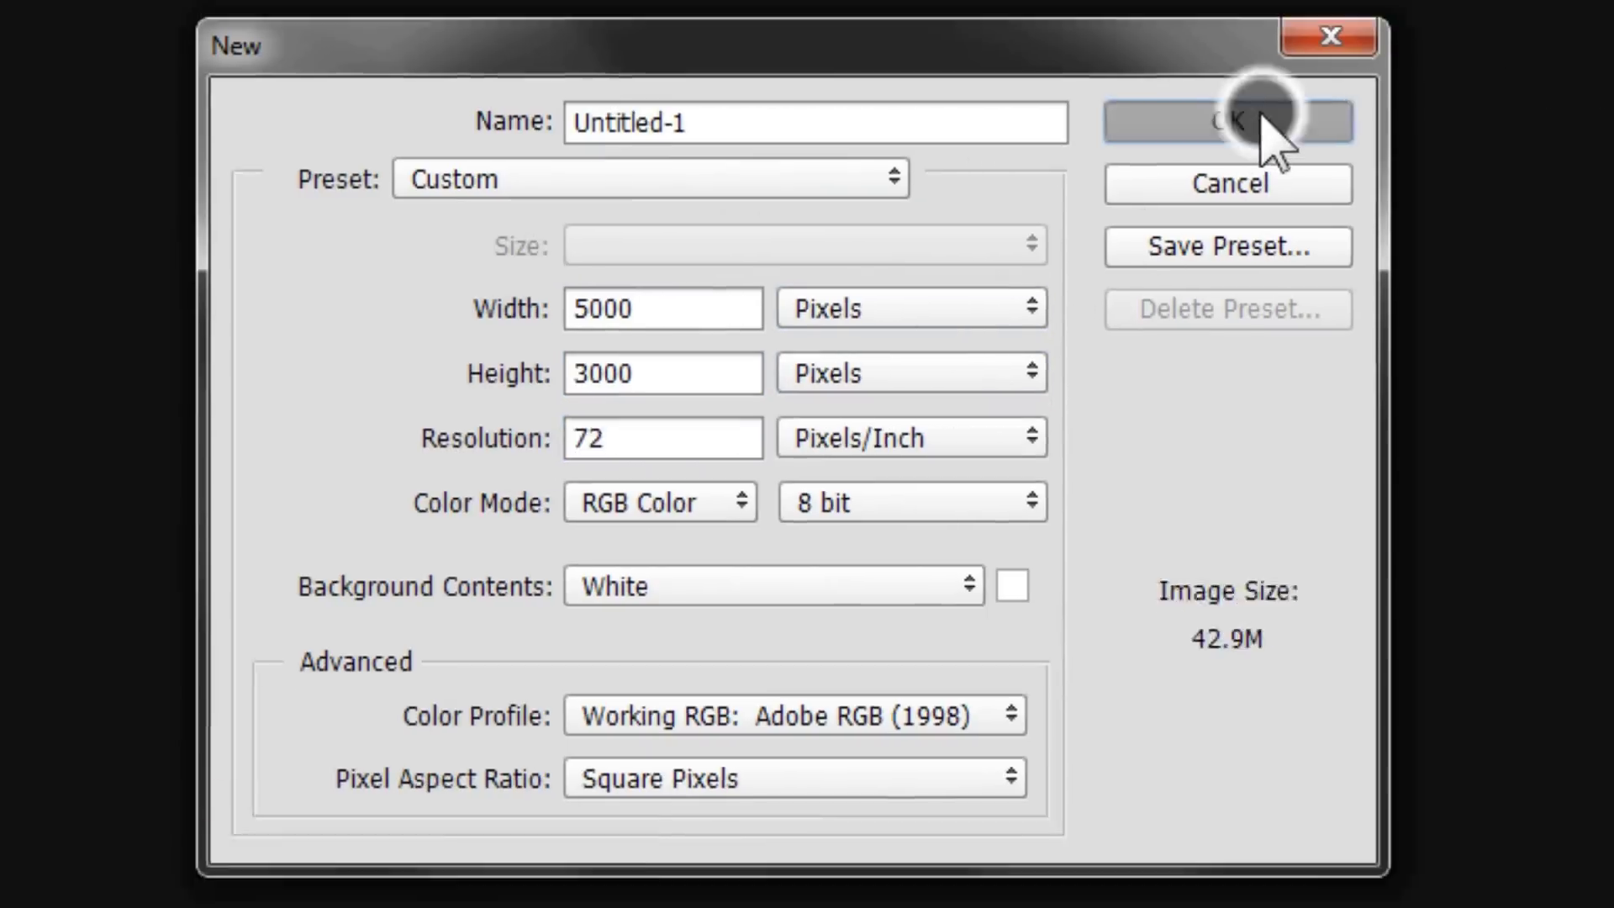
pyautogui.hotkey('ctrl', '0')
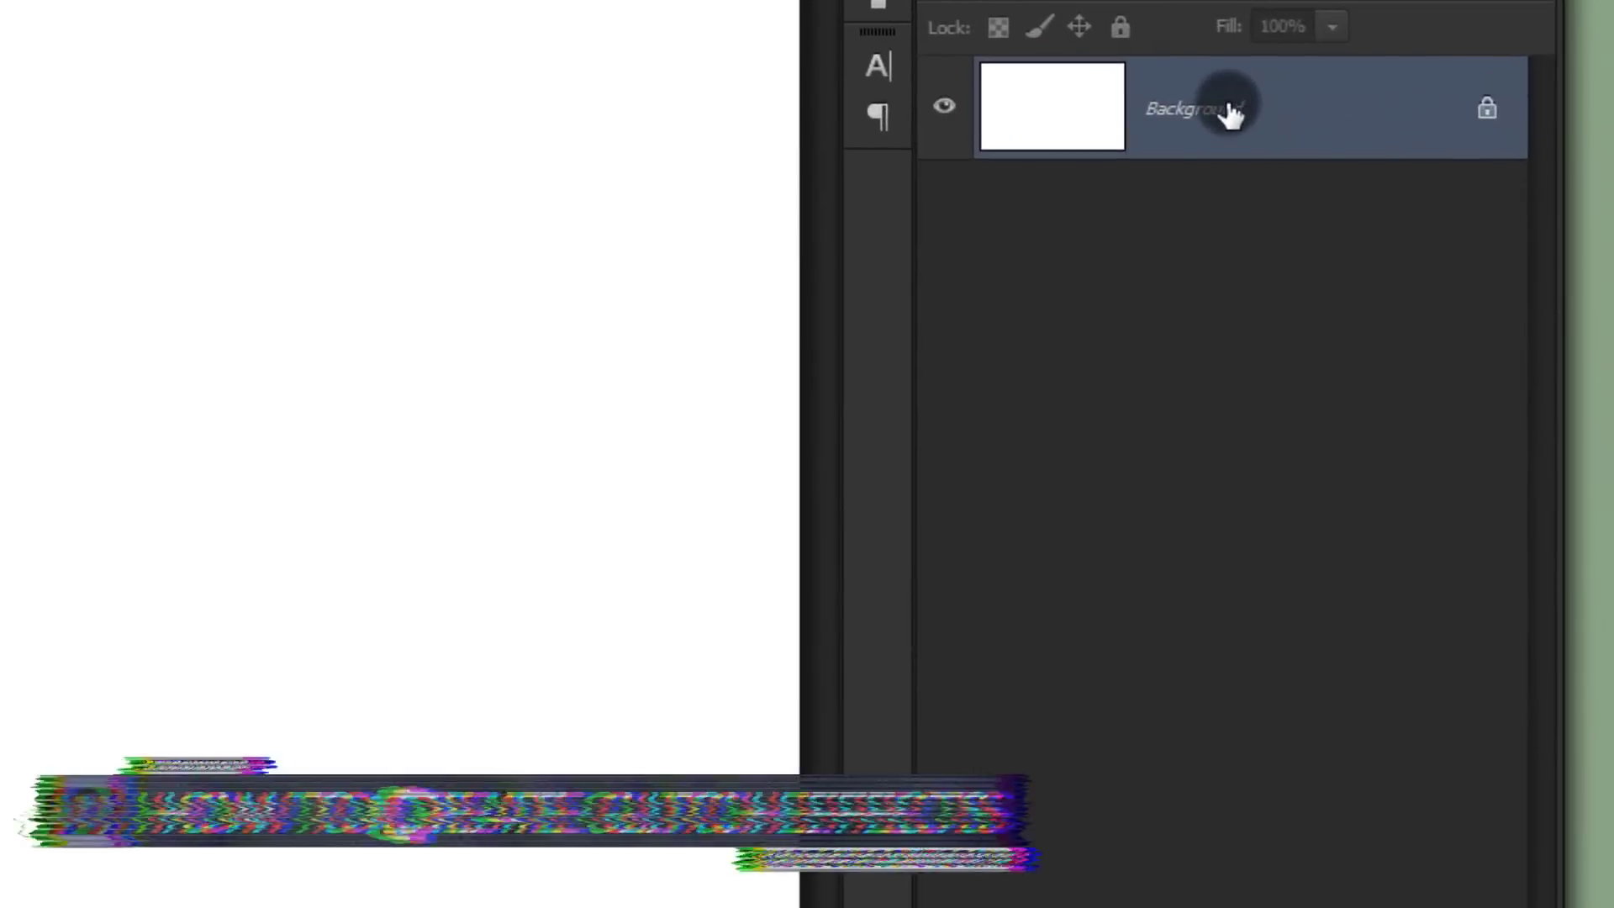
# Step: Convert the Background layer to a smart object and open its Layer 0 contents as a .psb
pyautogui.rightClick(1226, 107)
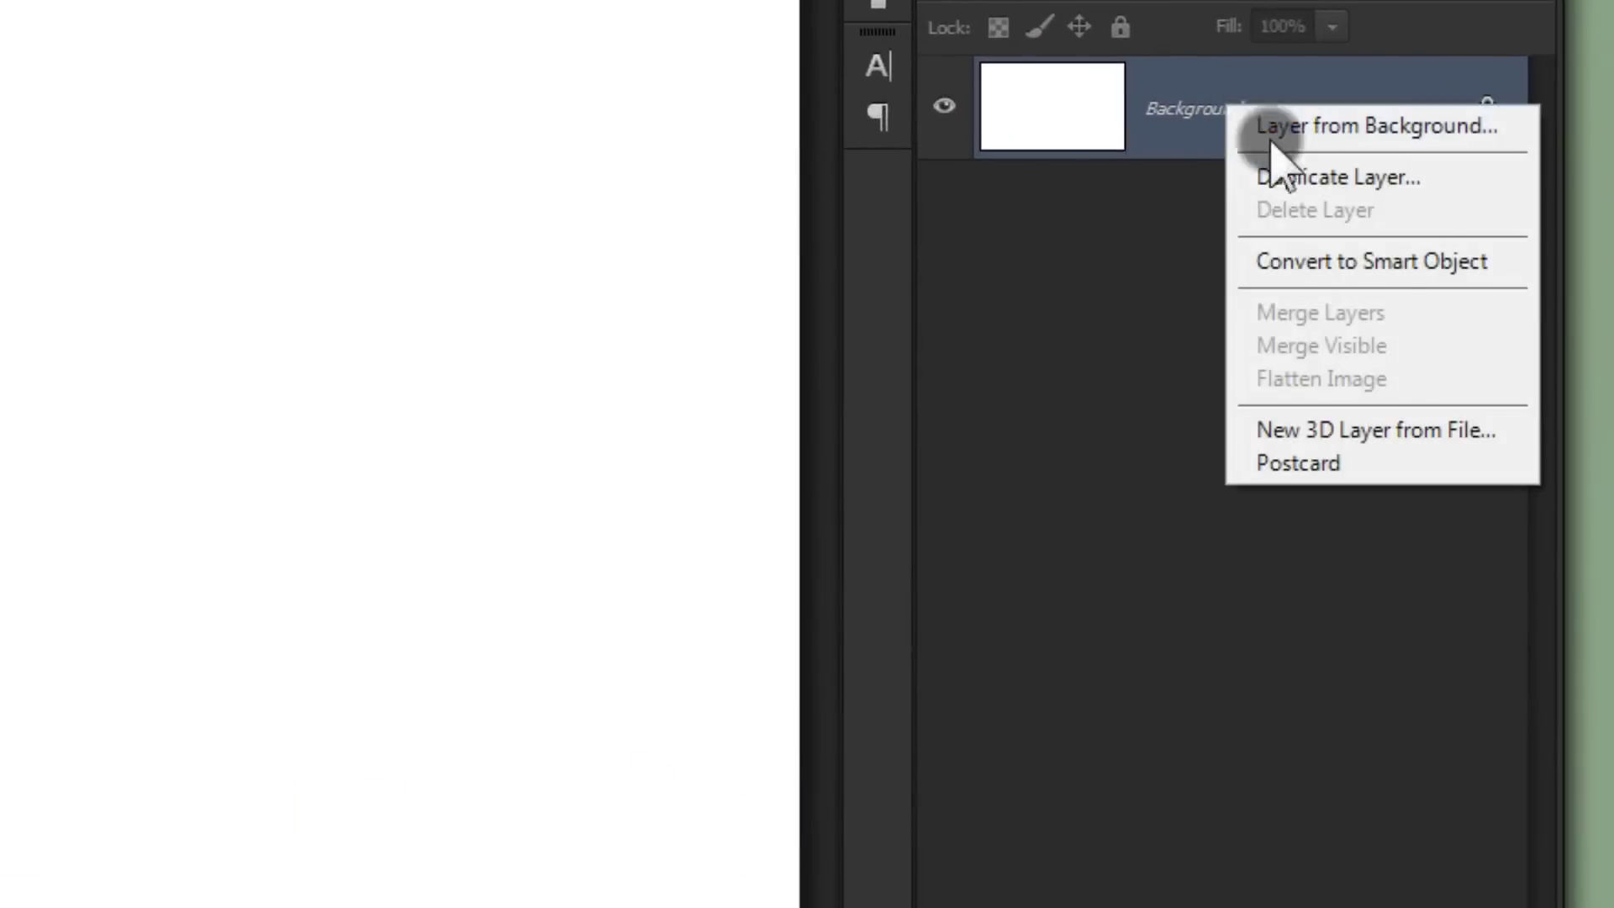
pyautogui.click(1504, 268)
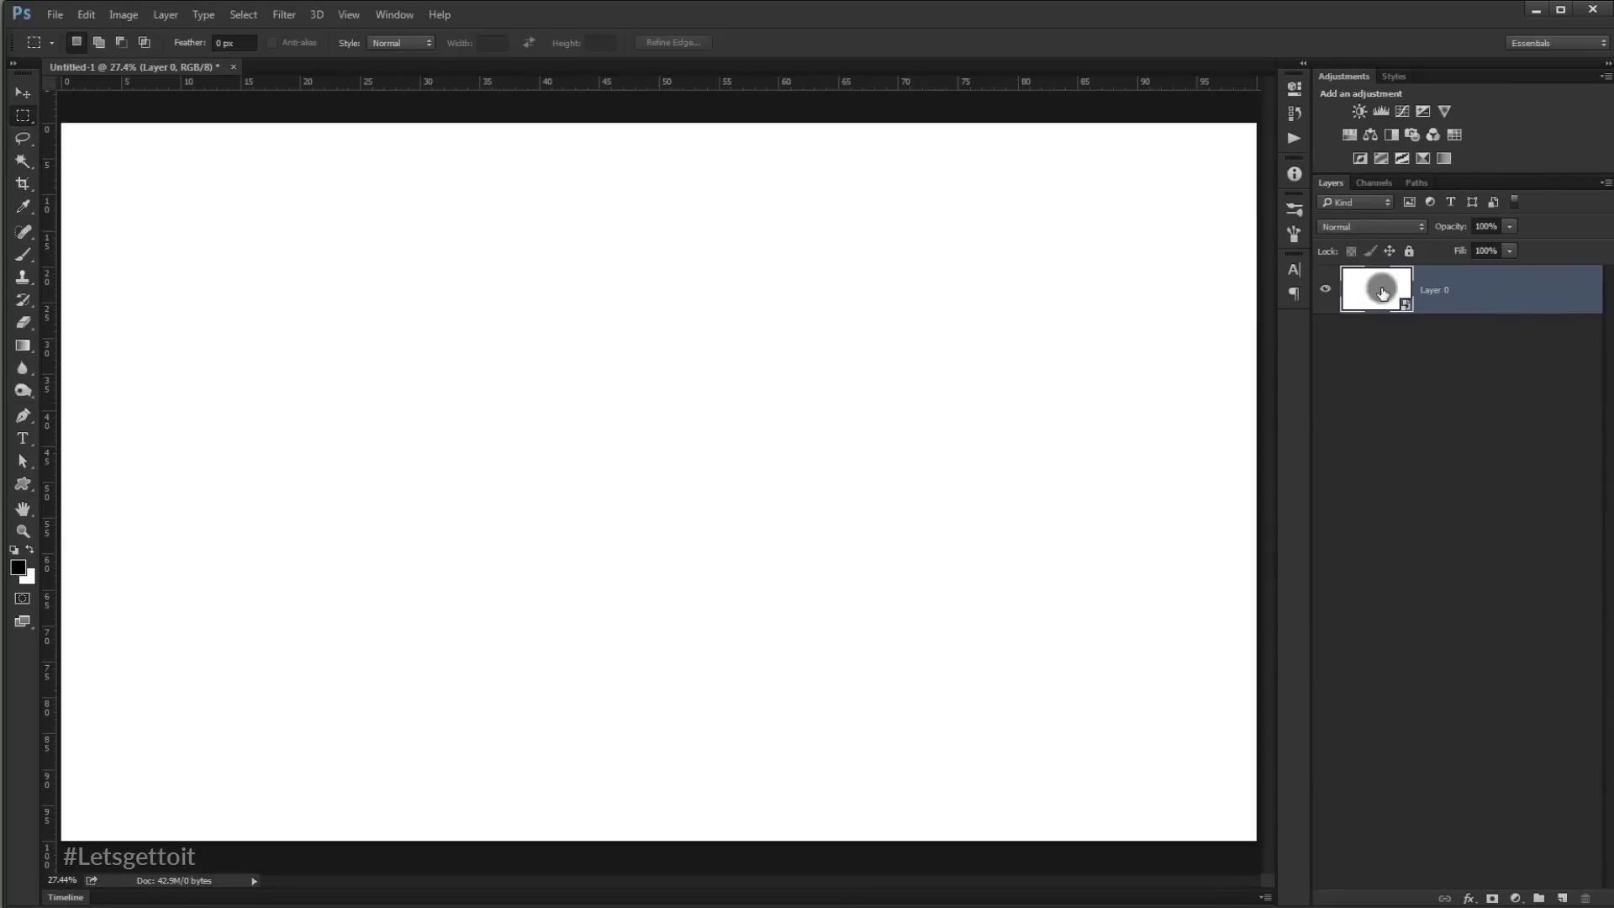
pyautogui.doubleClick(1382, 292)
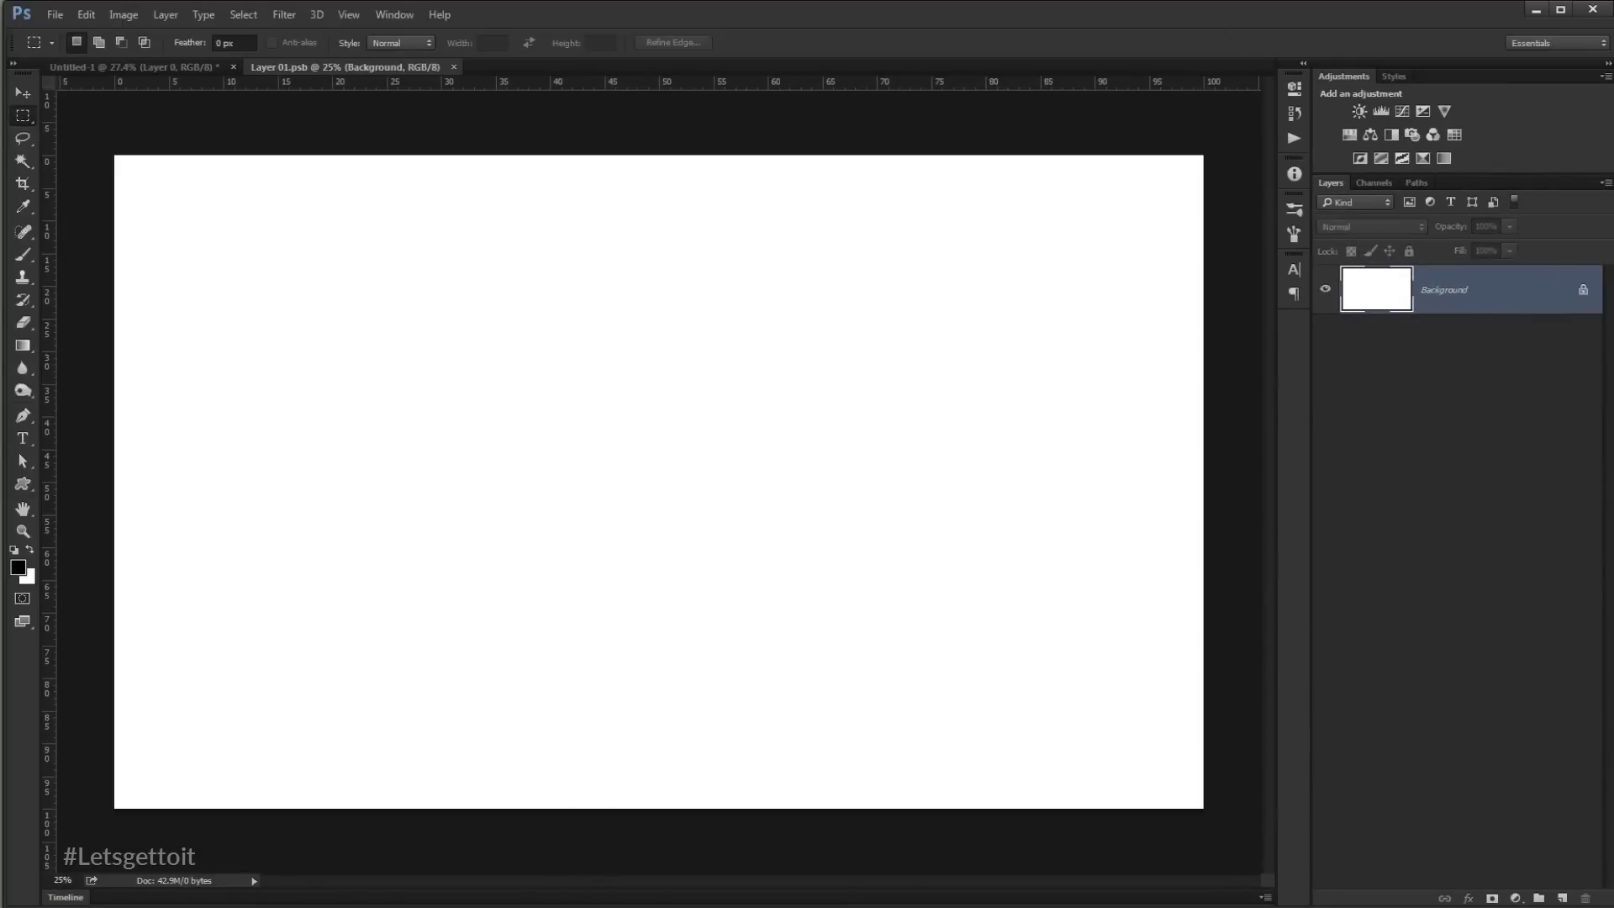
# Step: Place life-863675.jpg scaled to fill the canvas, save the .psb, and close it
pyautogui.click(260, 893)
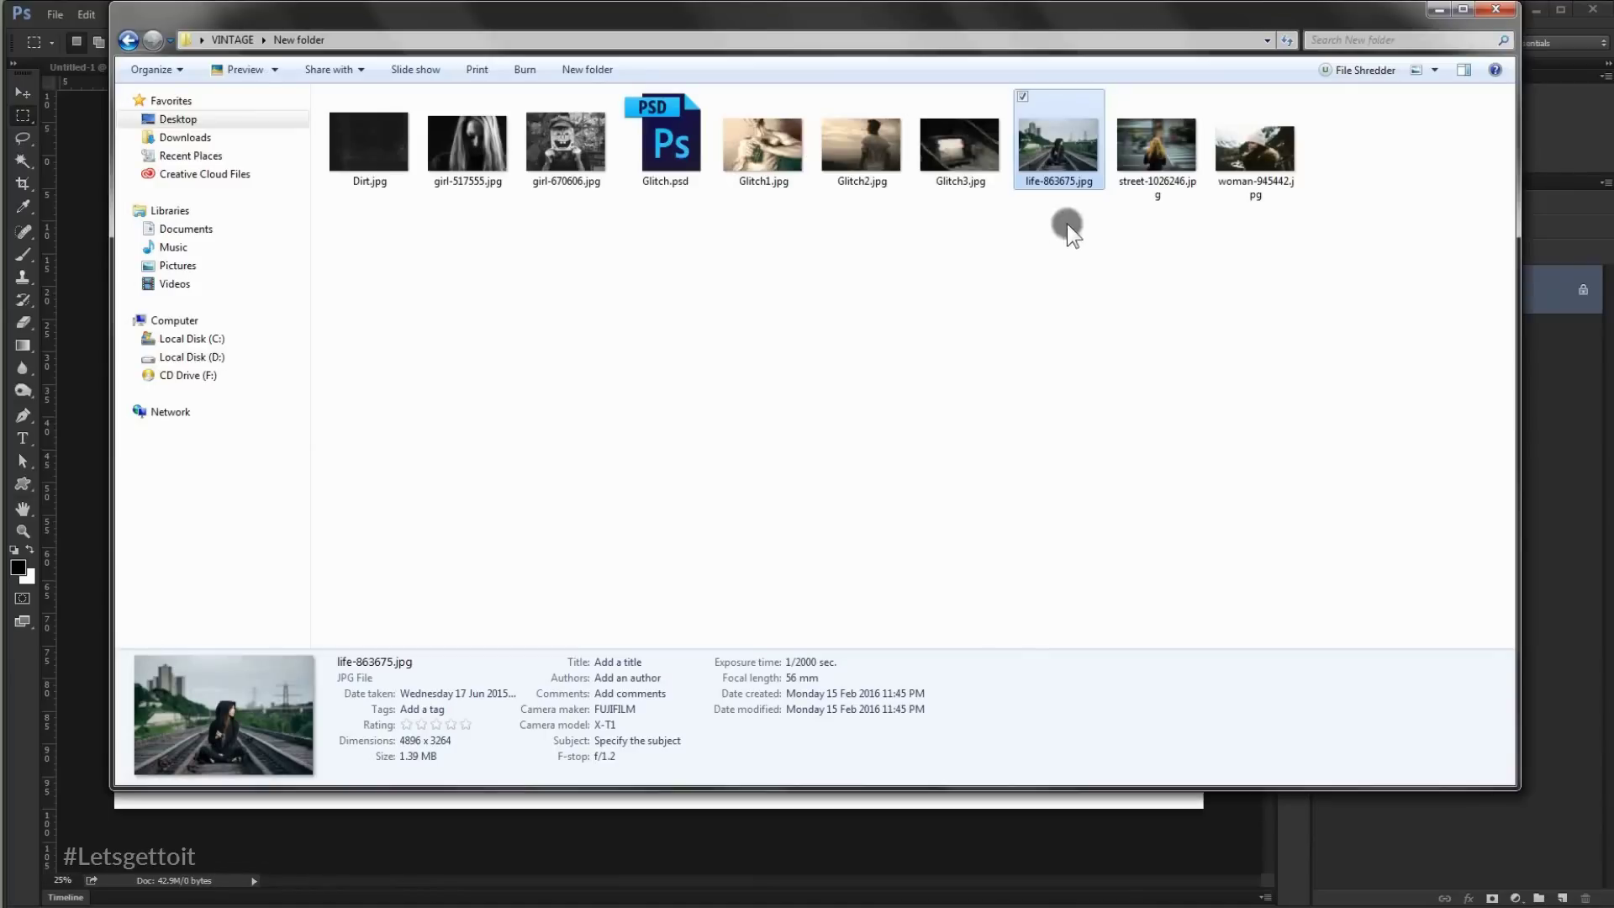
pyautogui.moveTo(1058, 138); pyautogui.dragTo(578, 652)
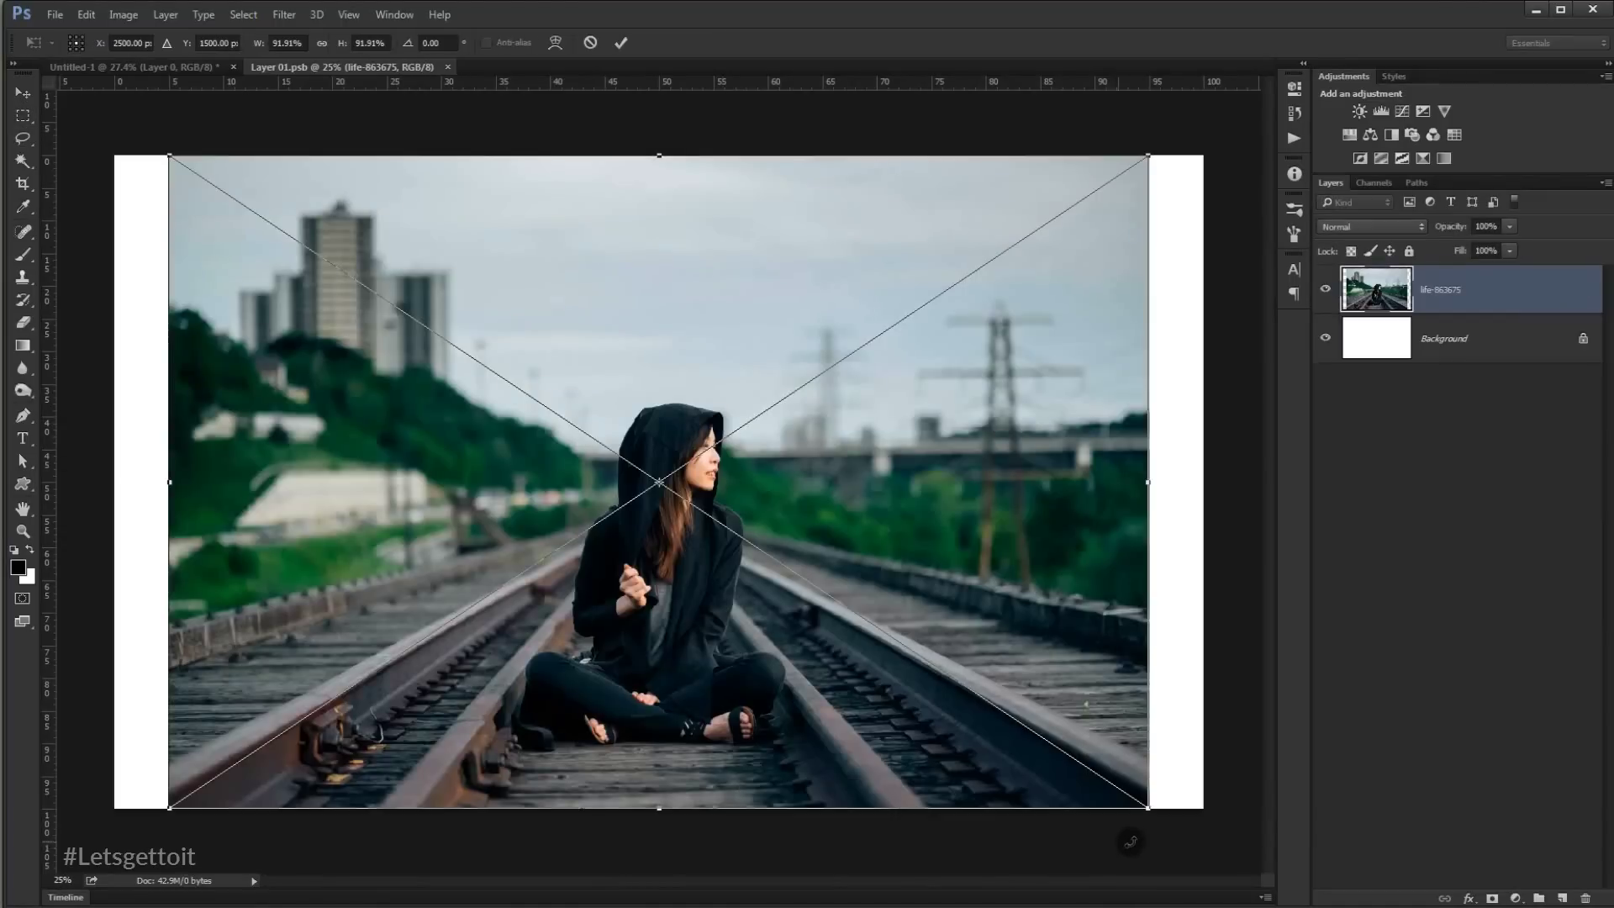
pyautogui.moveTo(1146, 809); pyautogui.dragTo(1200, 855)
pyautogui.hotkey('shift', 'Up')
pyautogui.hotkey('shift', 'Up')
pyautogui.hotkey('shift', 'Up')
pyautogui.hotkey('shift', 'Up')
pyautogui.hotkey('shift', 'Up')
pyautogui.hotkey('shift', 'Up')
pyautogui.hotkey('shift', 'Up')
pyautogui.hotkey('shift', 'Up')
pyautogui.hotkey('shift', 'Up')
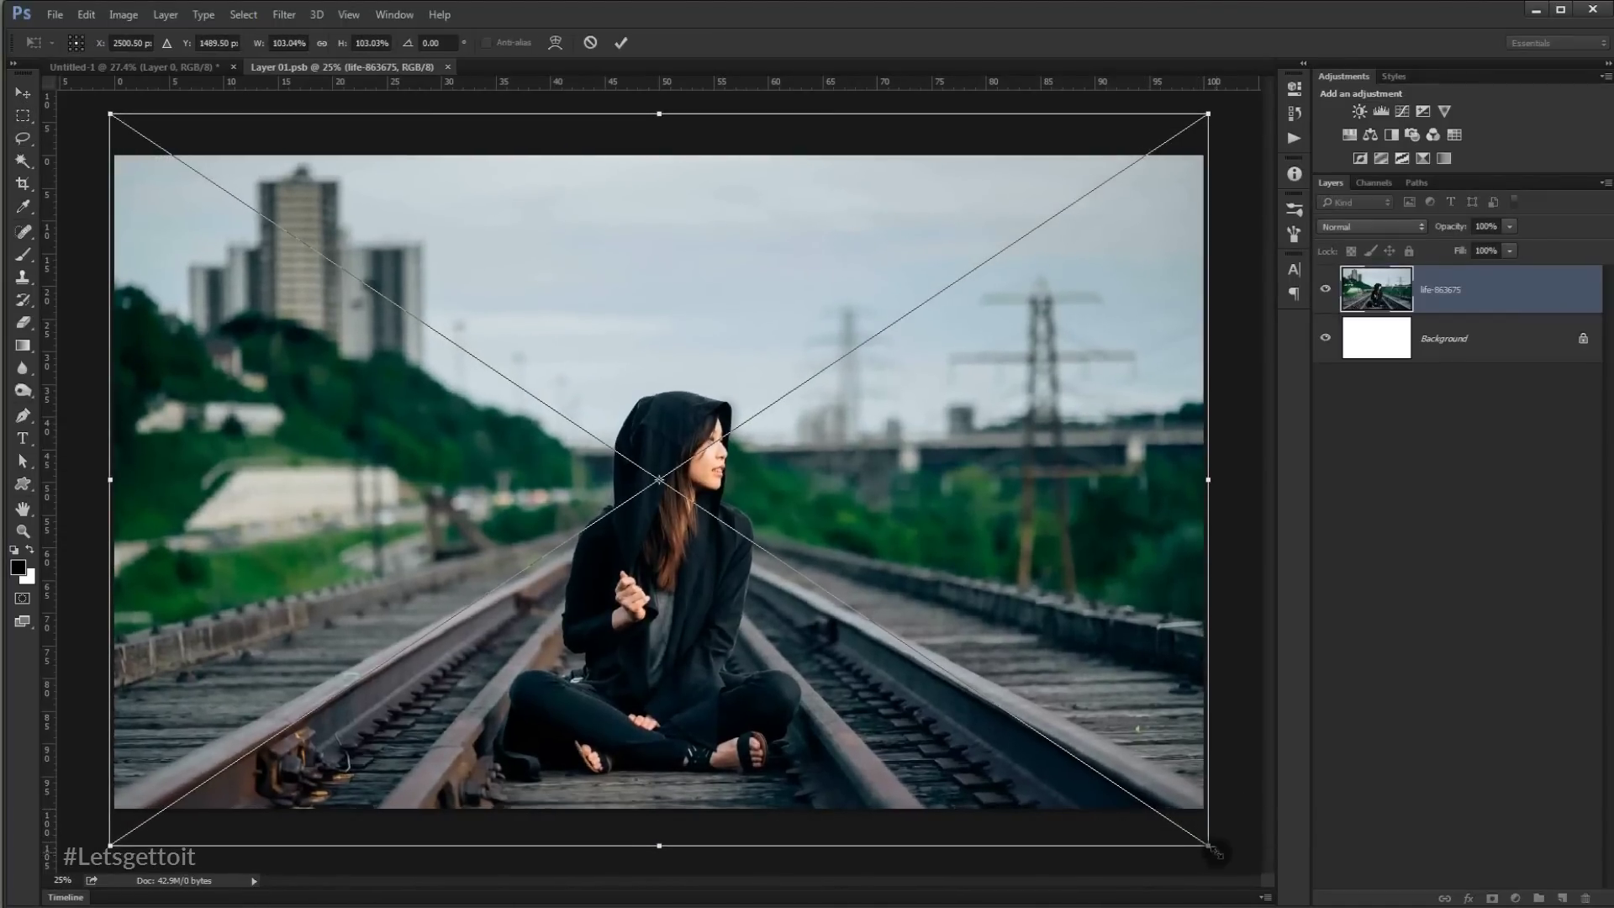
pyautogui.hotkey('shift', 'Up')
pyautogui.hotkey('shift', 'Up')
pyautogui.hotkey('shift', 'Up')
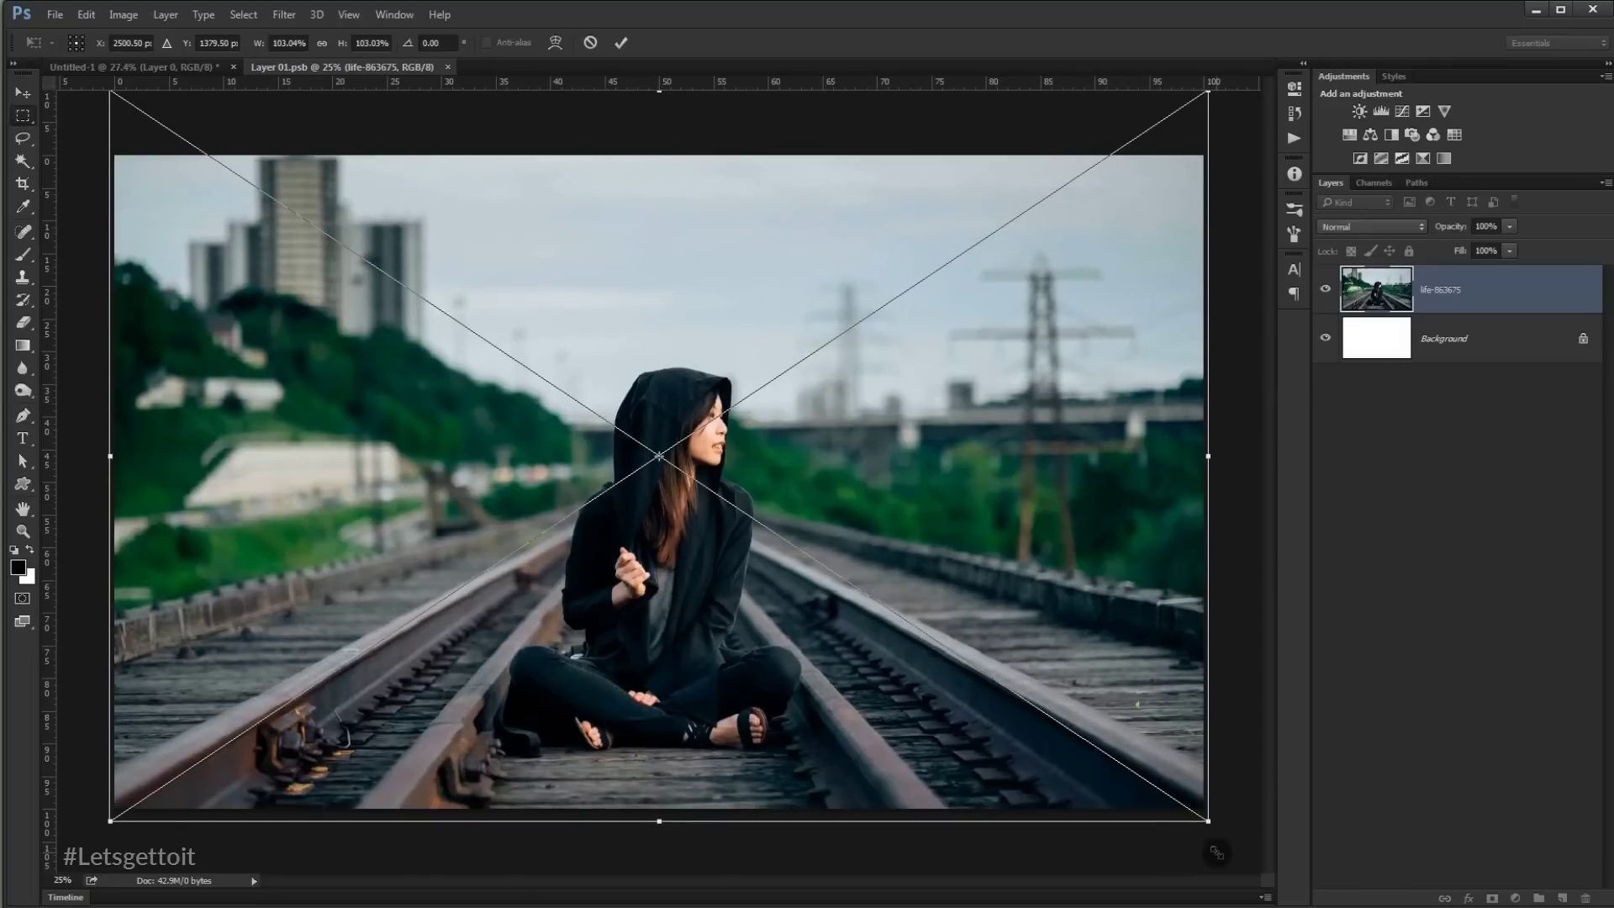
pyautogui.press('Return')
pyautogui.hotkey('ctrl', 's')
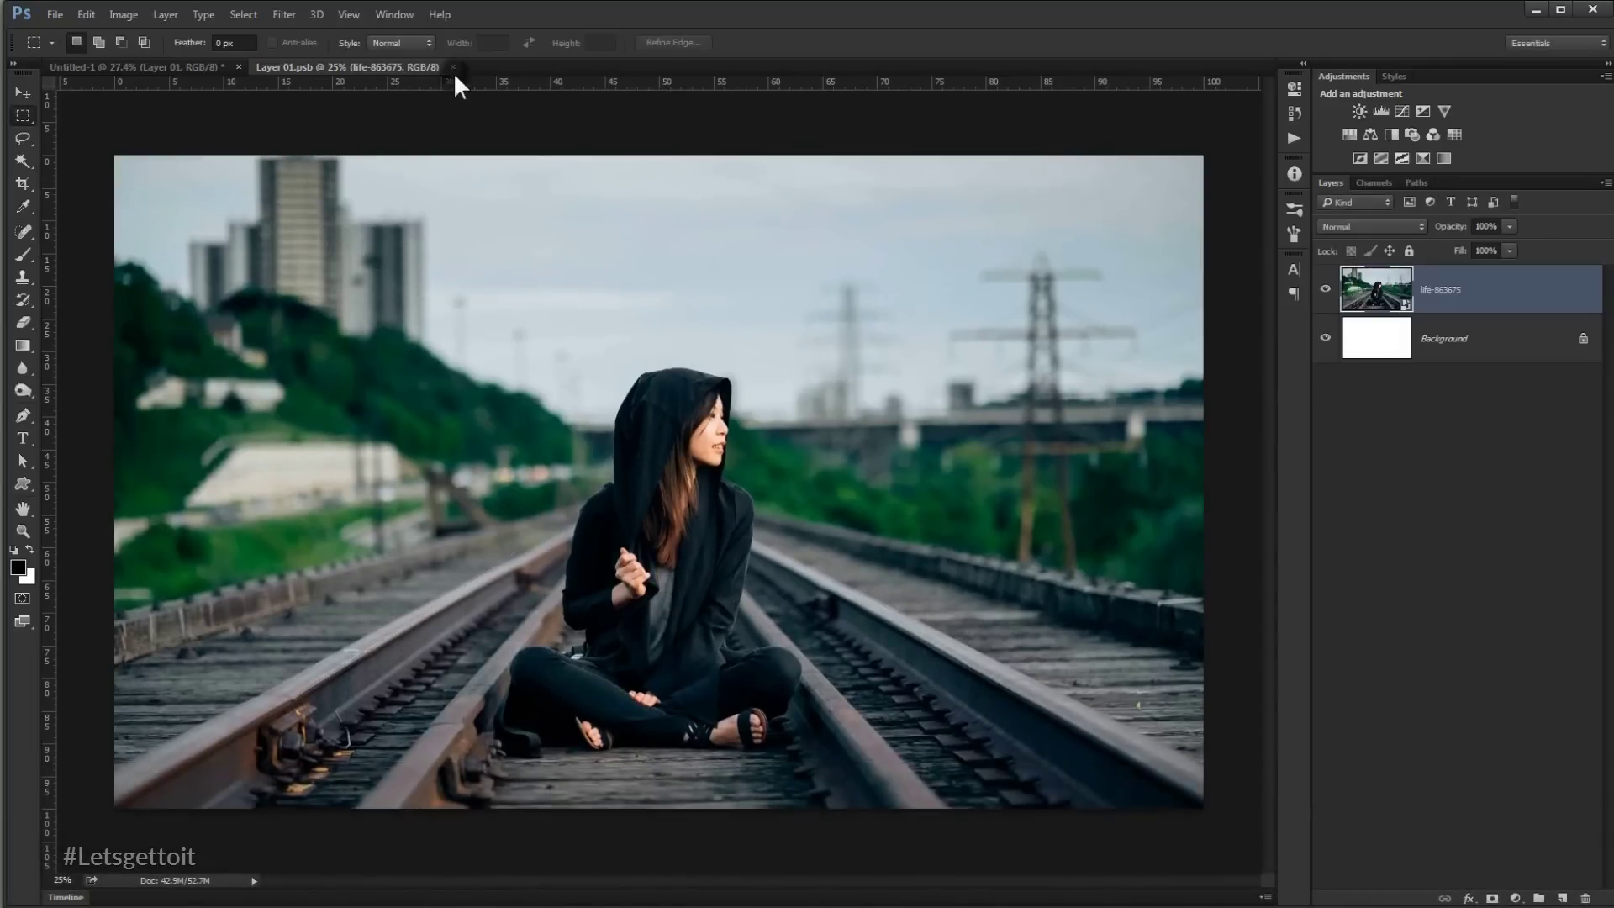
pyautogui.click(454, 68)
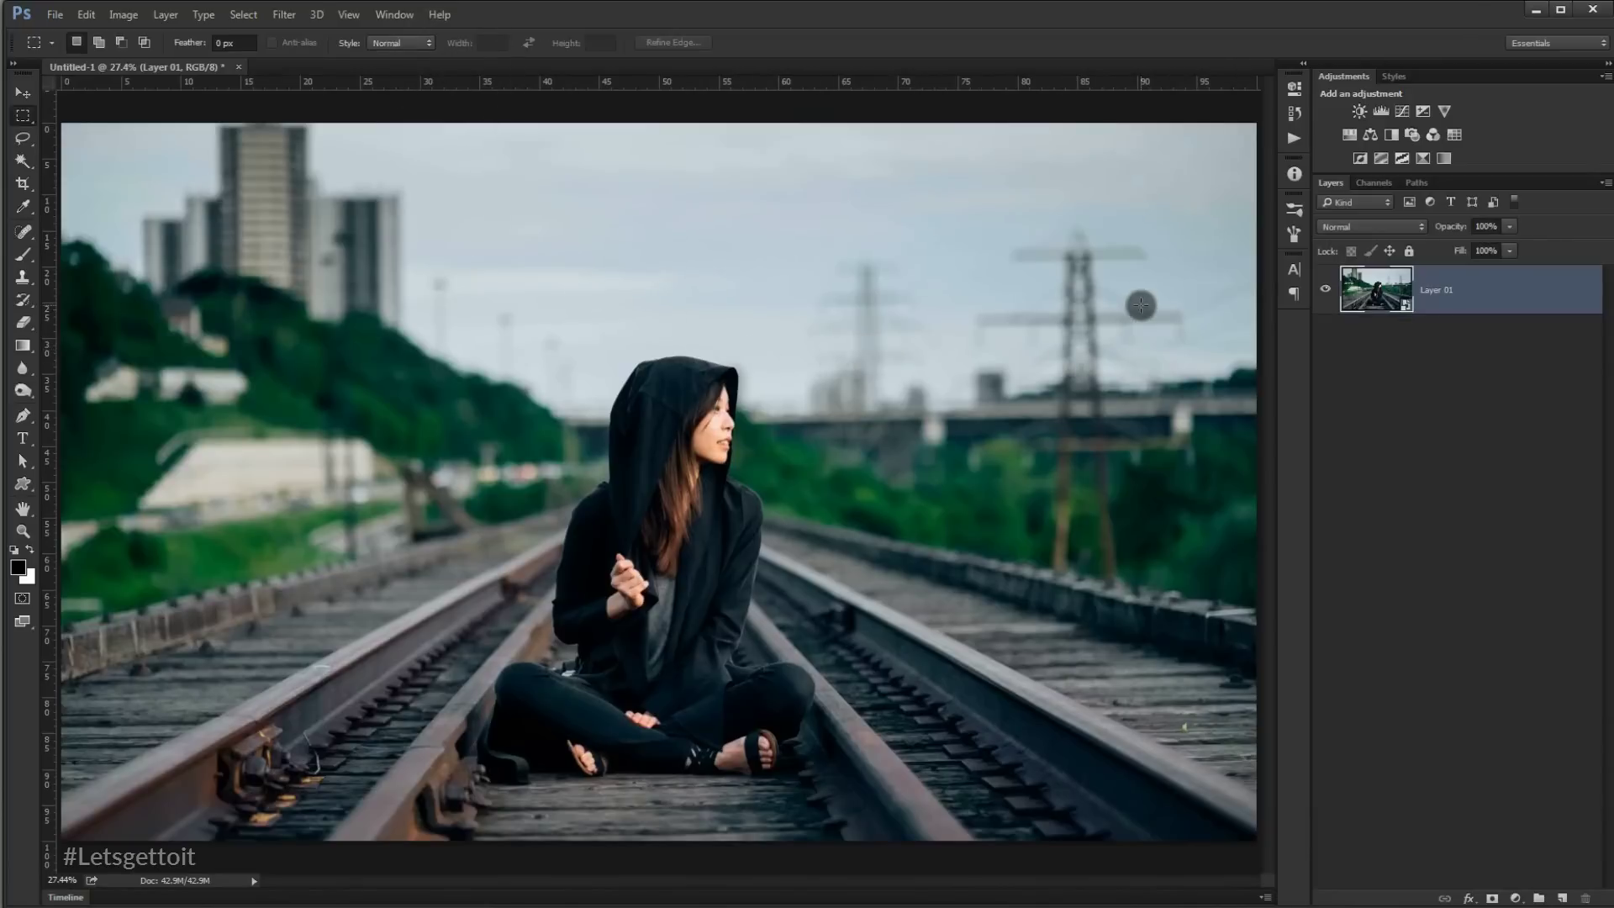
# Step: Duplicate Layer 01, hide the Layer 01 copy, and select Layer 01 again
pyautogui.hotkey('ctrl', 'j')
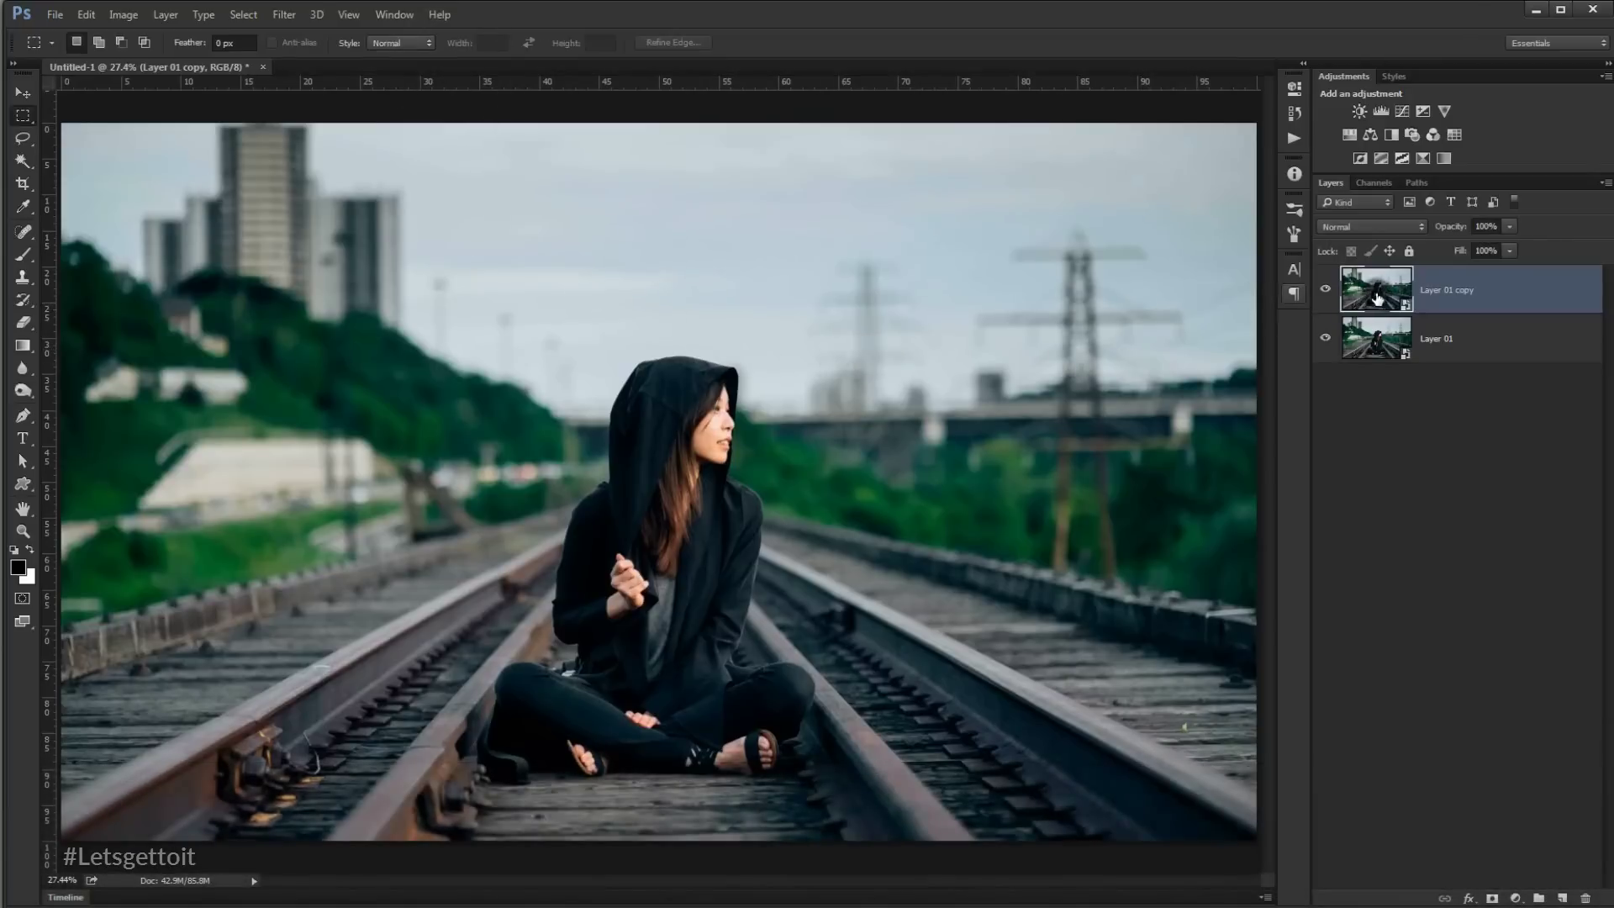
pyautogui.click(1326, 289)
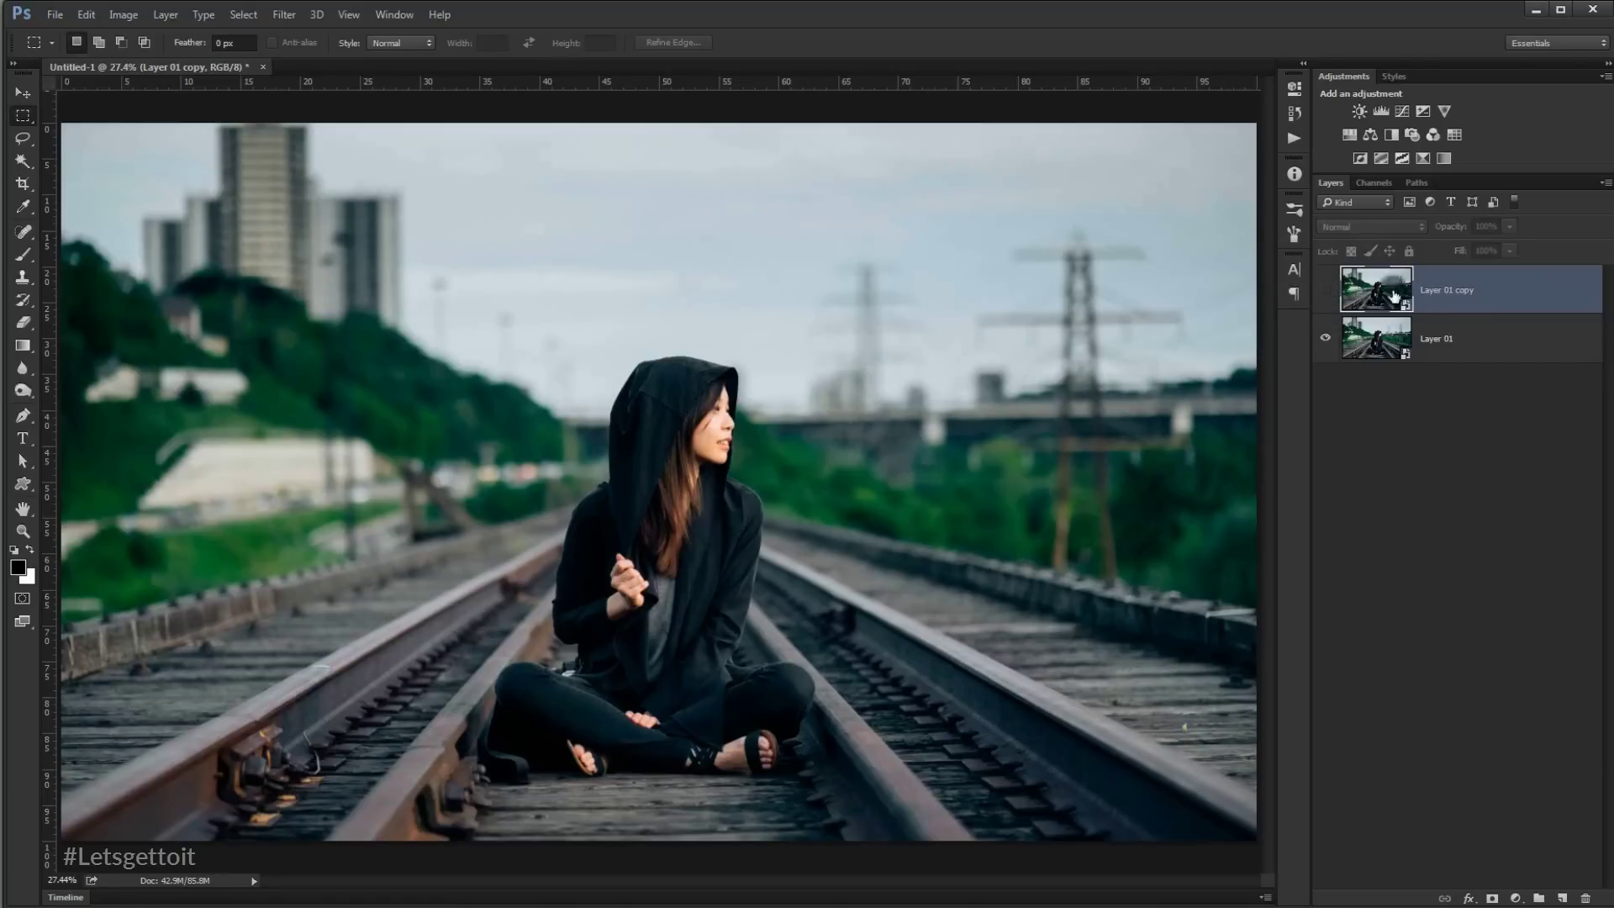
pyautogui.click(1488, 343)
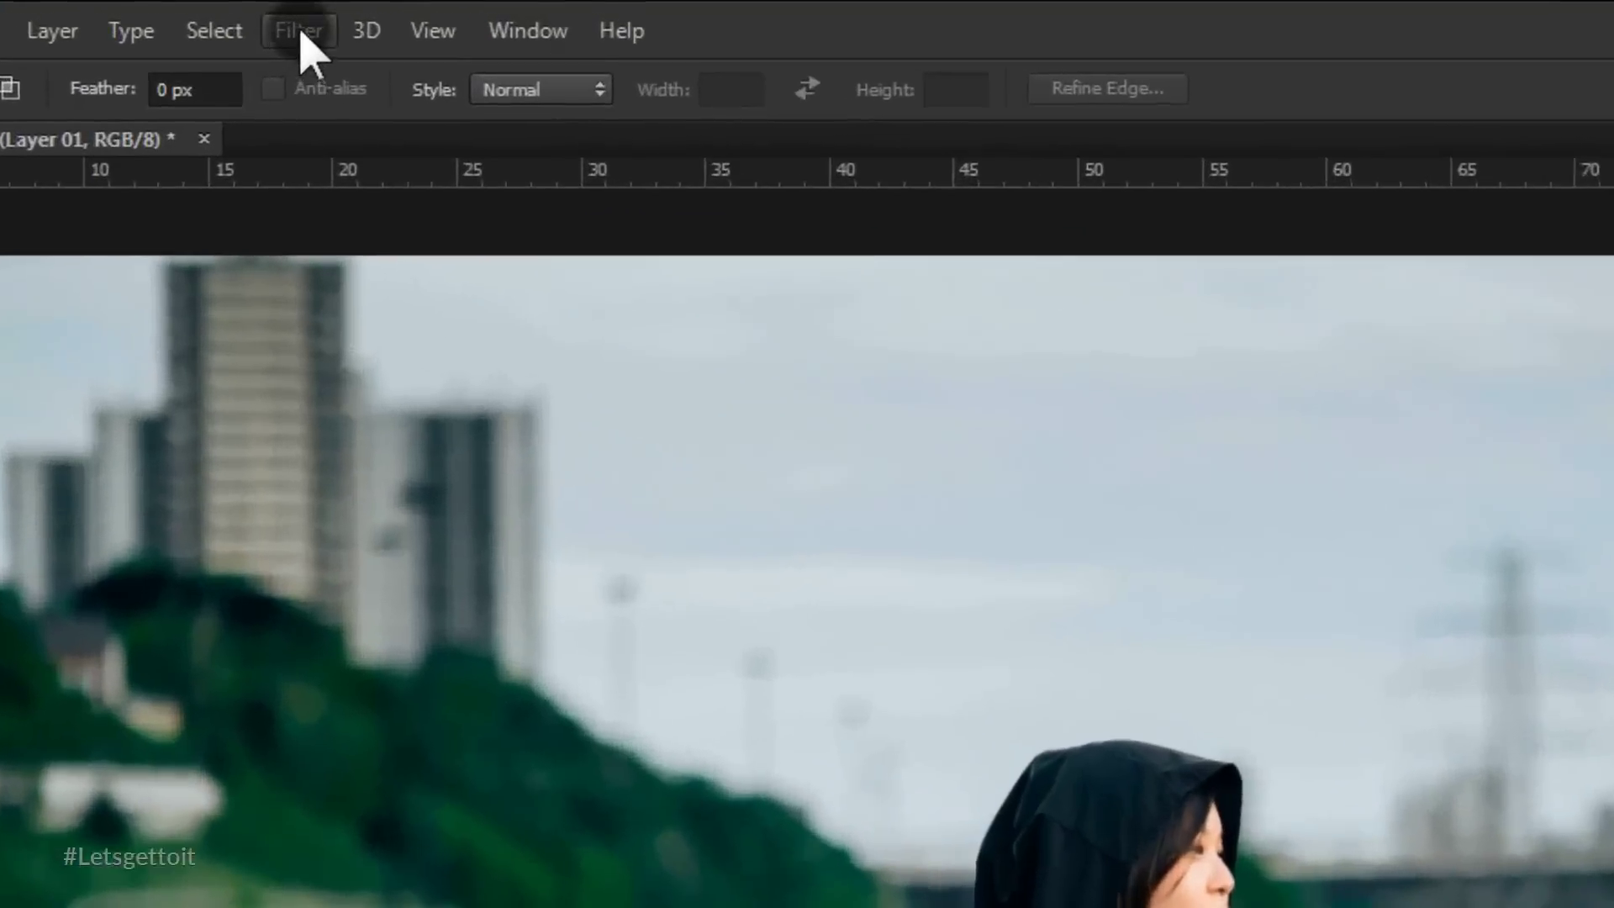
pyautogui.click(284, 14)
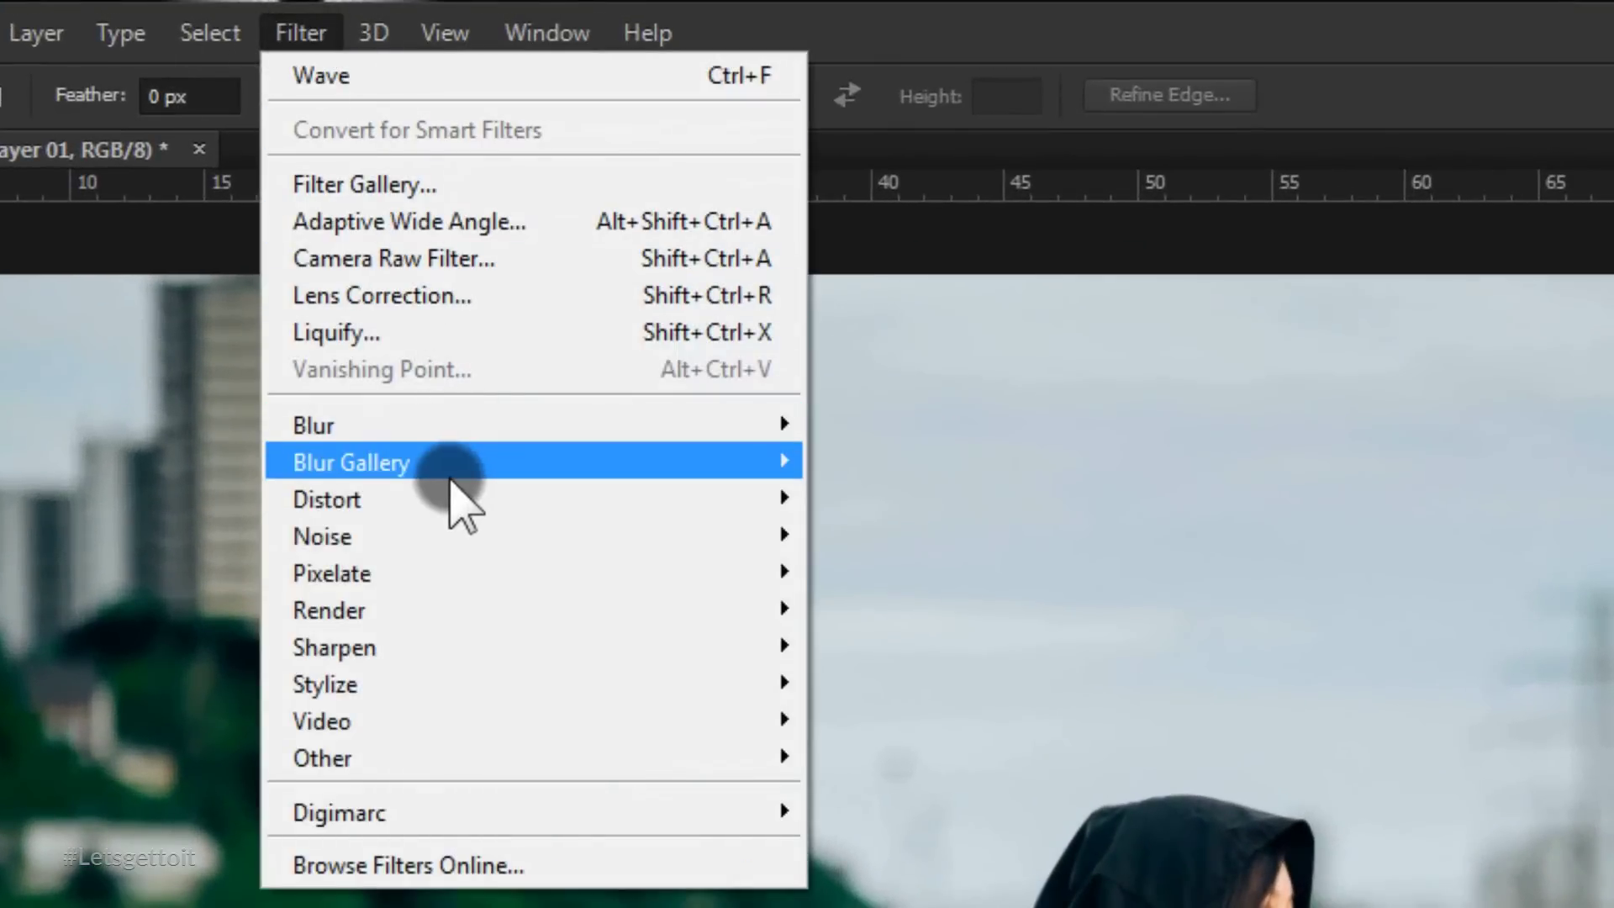
# Step: Apply a square Wave filter with wavelength 1–570, amplitude 1–30, scale 100%/1%
pyautogui.moveTo(454, 504)
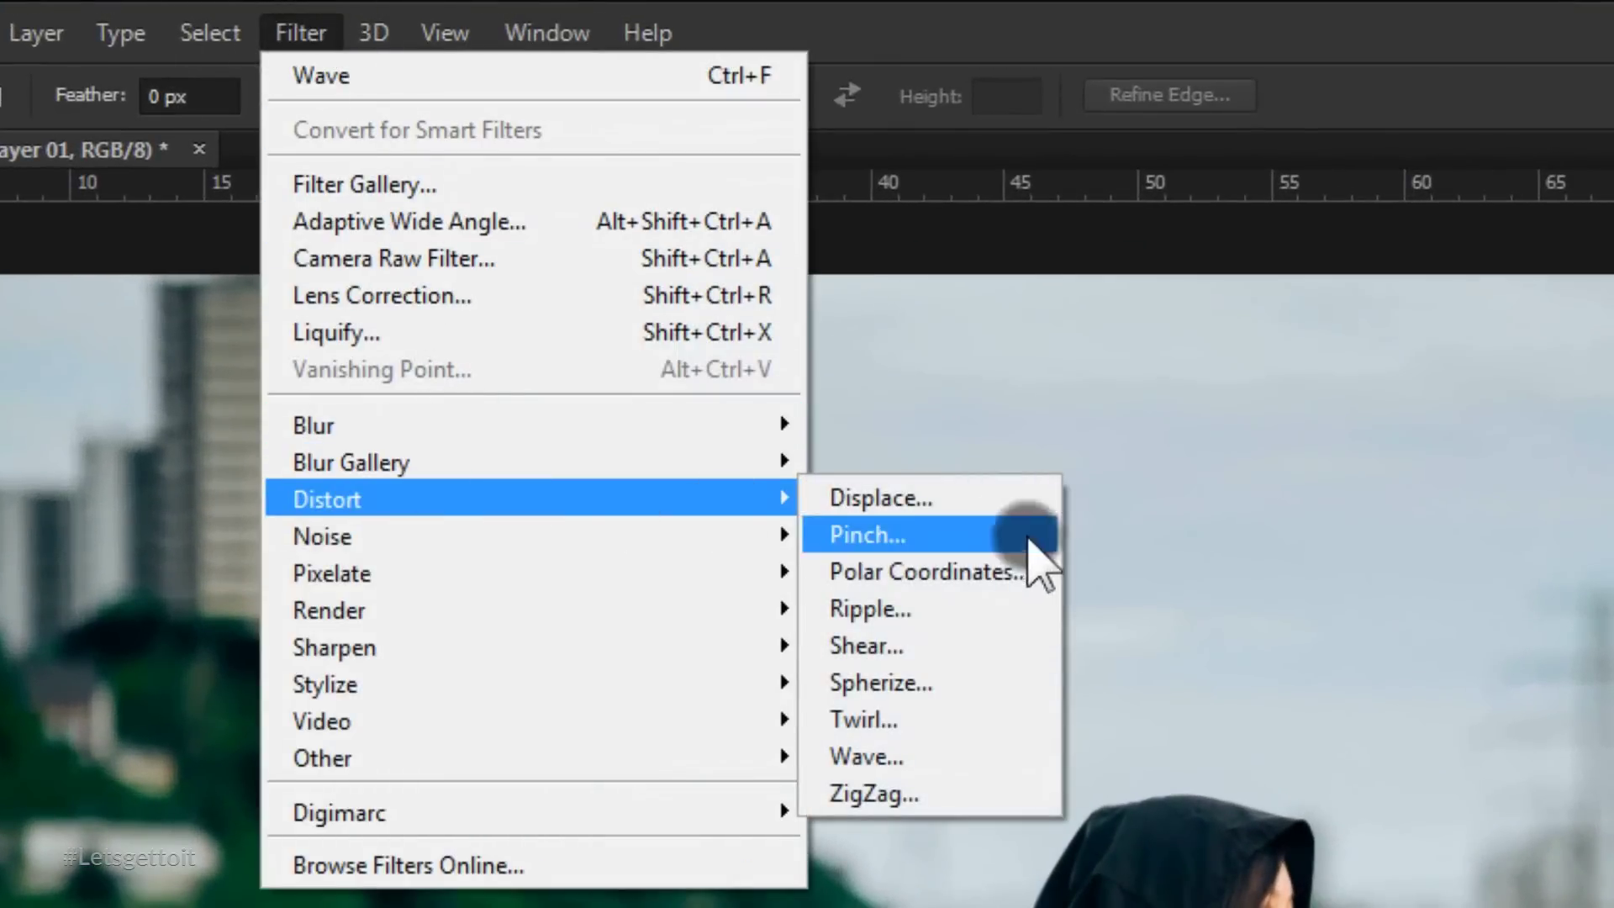
pyautogui.click(916, 757)
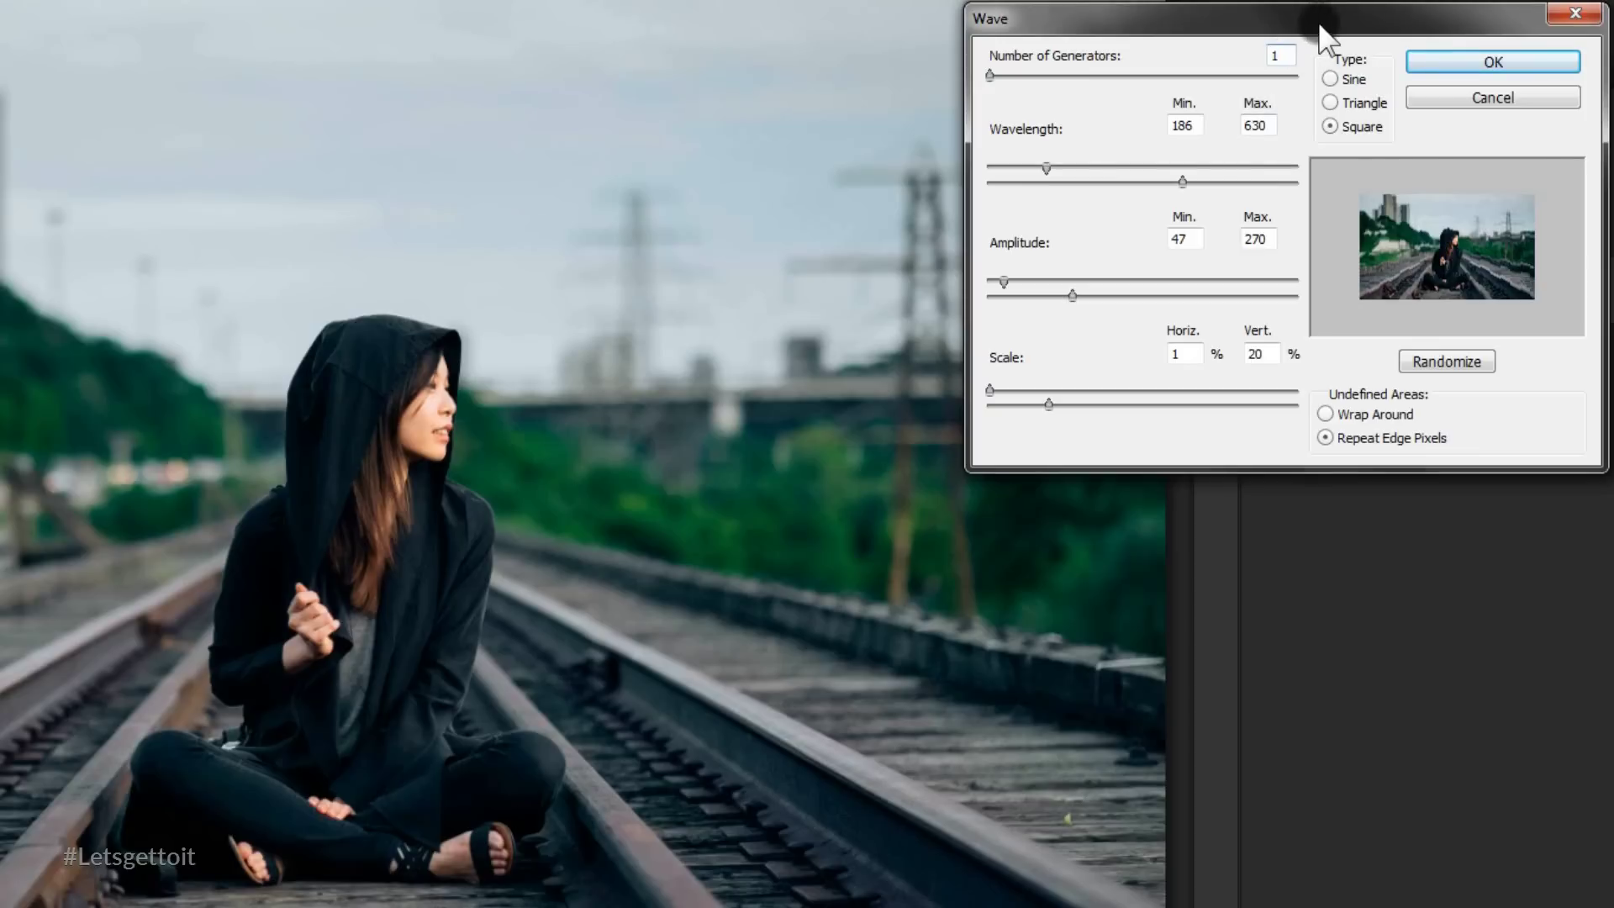
pyautogui.press('Tab')
pyautogui.press('Tab')
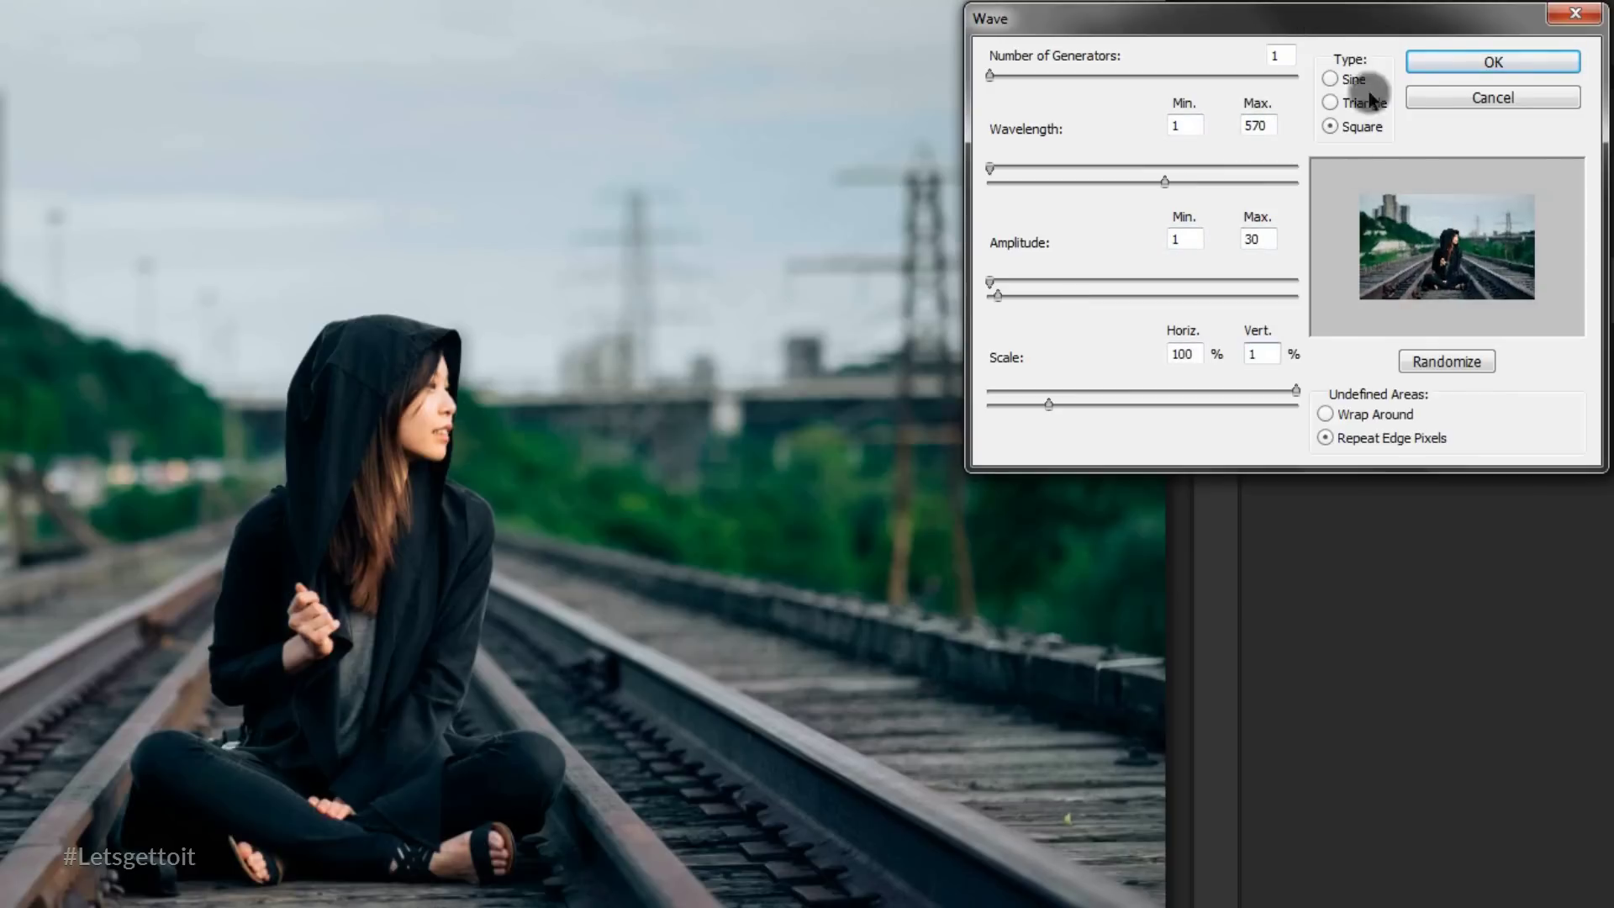
pyautogui.click(1559, 65)
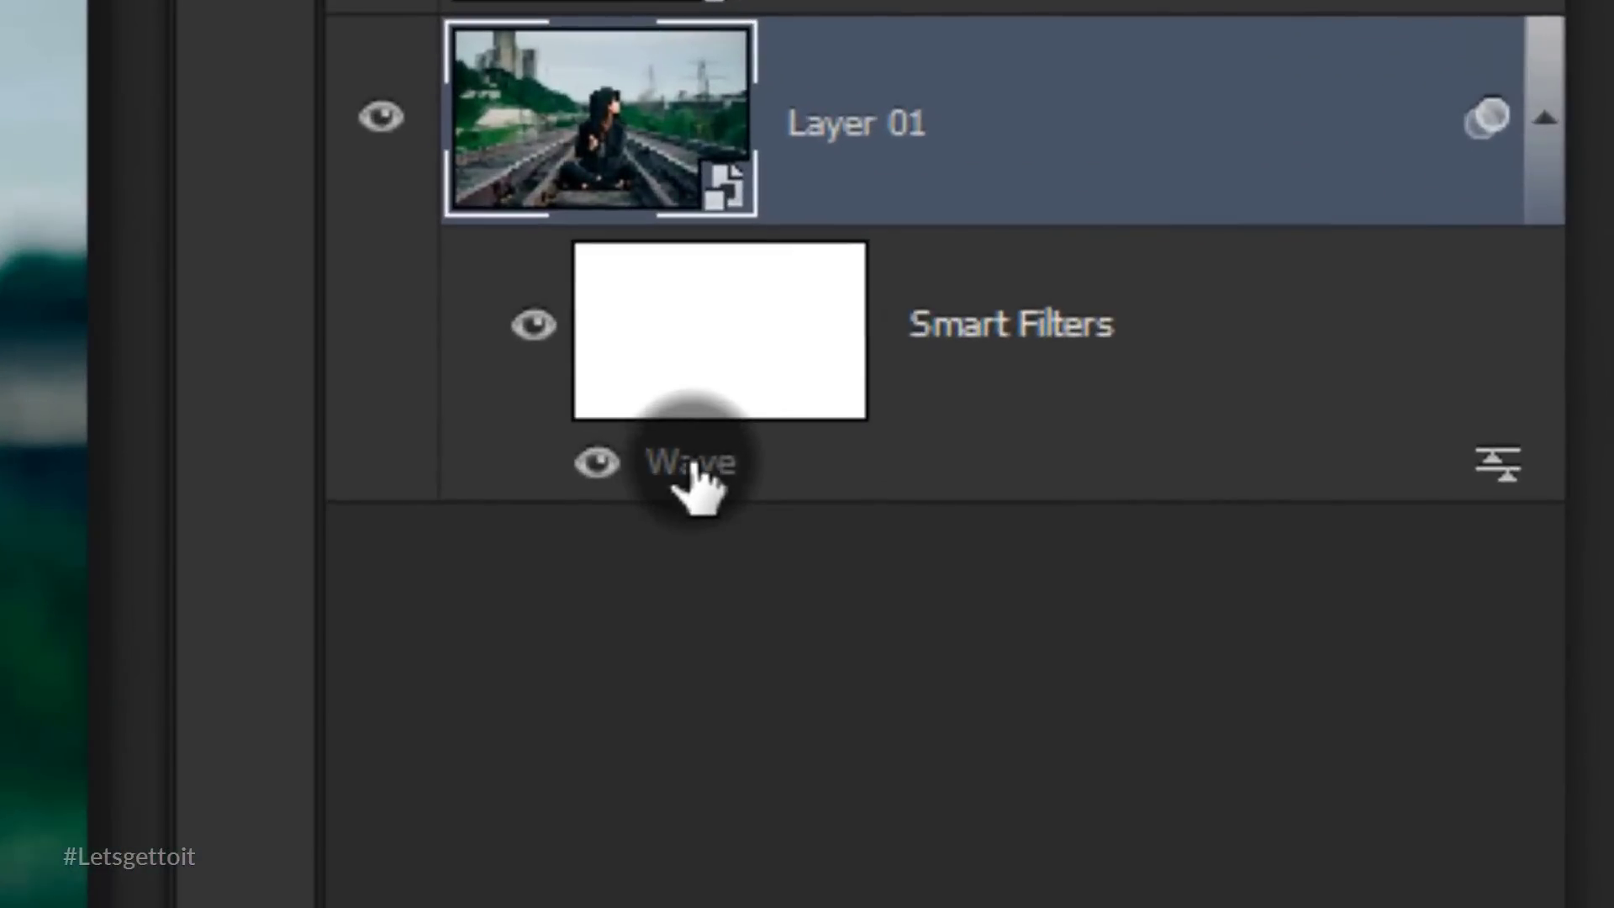
# Step: Reopen the Wave smart filter and randomize its wave pattern
pyautogui.doubleClick(1406, 420)
pyautogui.doubleClick(718, 464)
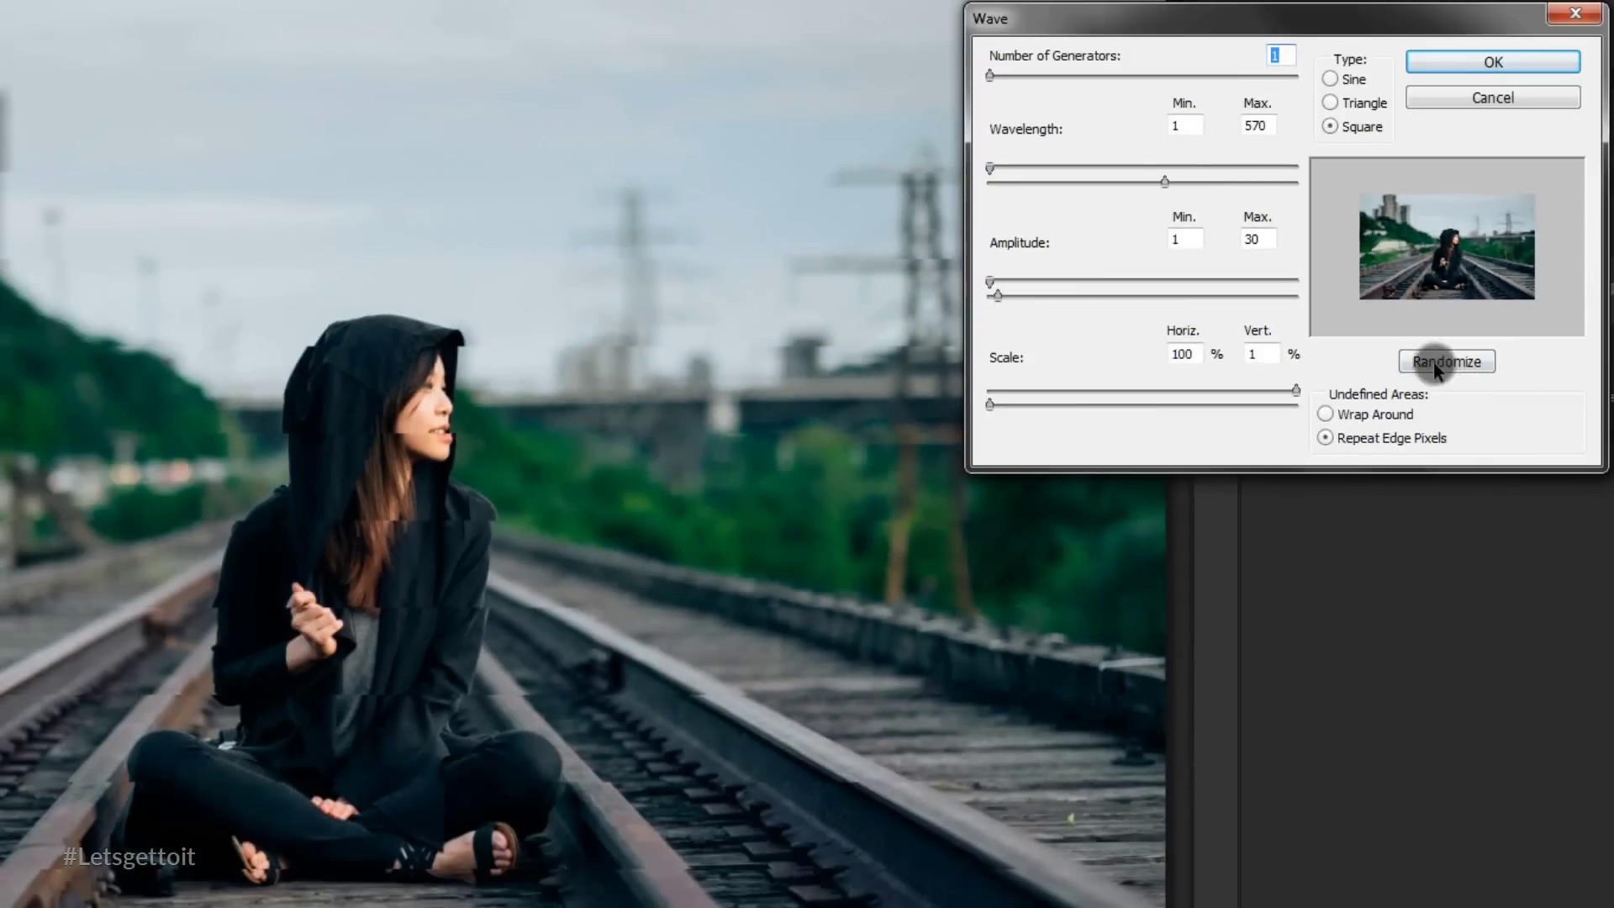
pyautogui.click(1448, 366)
pyautogui.click(1479, 62)
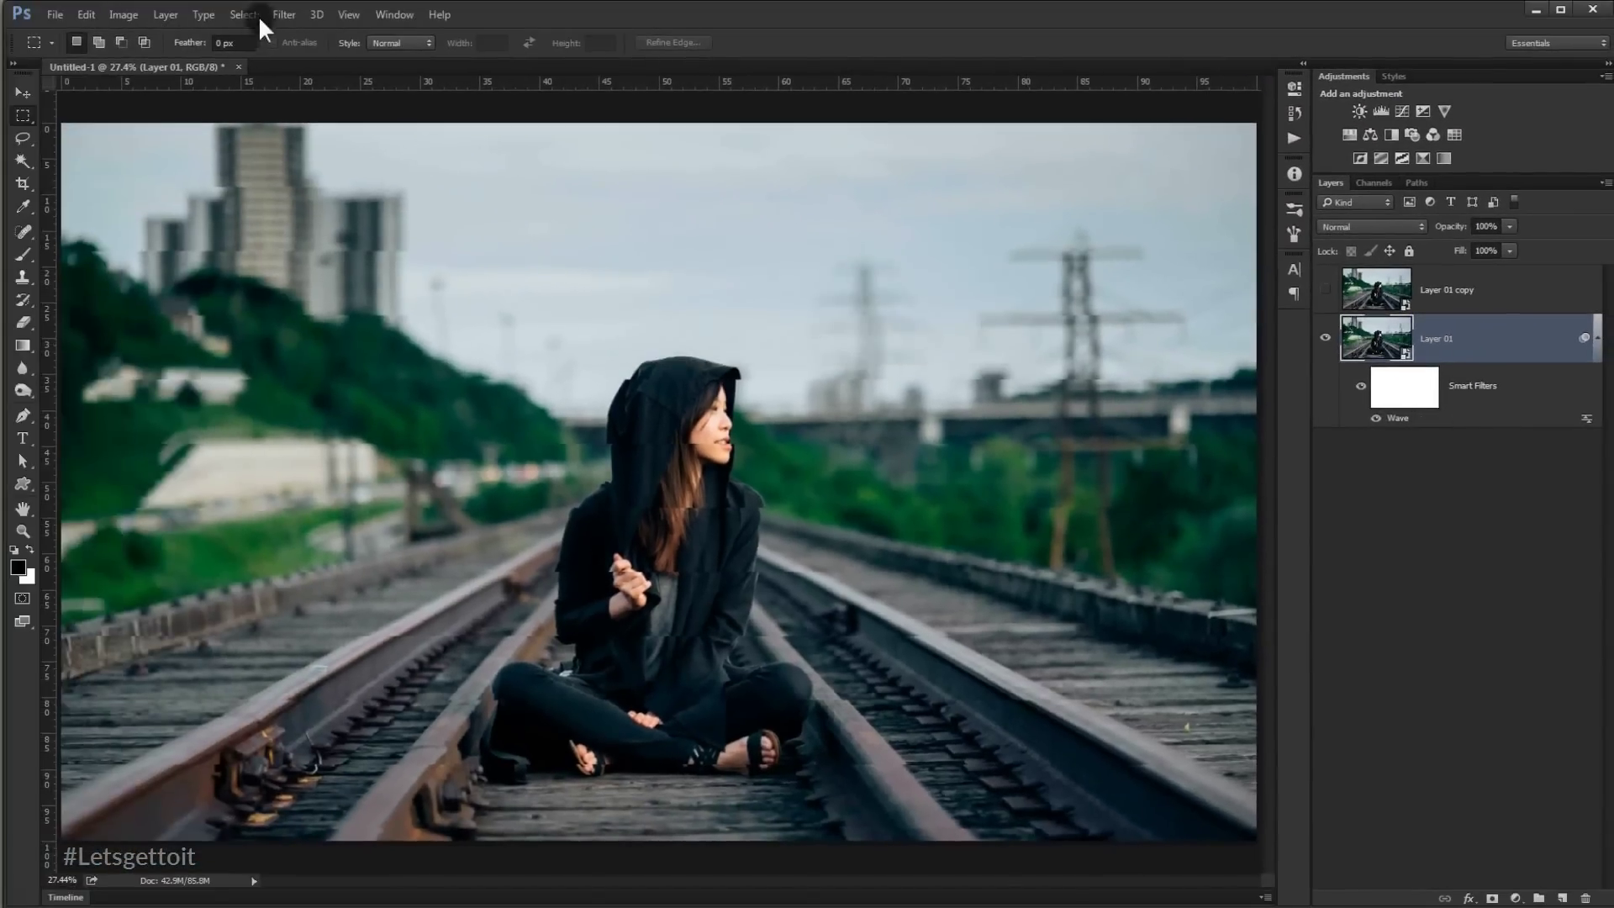
pyautogui.click(284, 12)
# Step: Add a second Wave filter with maximum amplitude 300 and horizontal scale 10%
pyautogui.moveTo(322, 222)
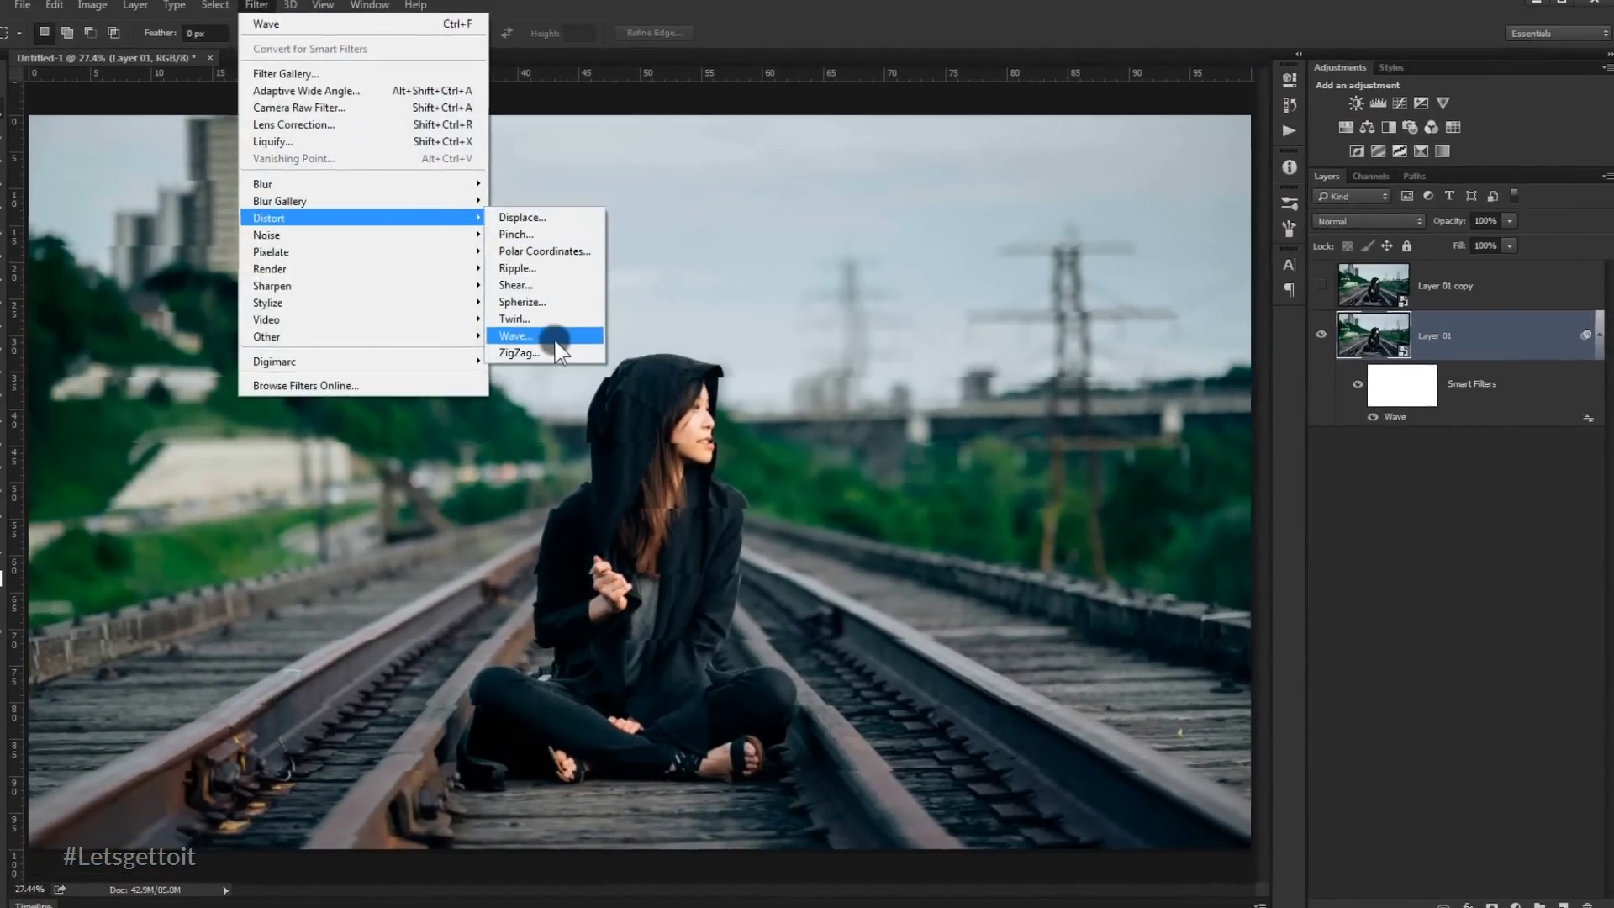
pyautogui.click(557, 341)
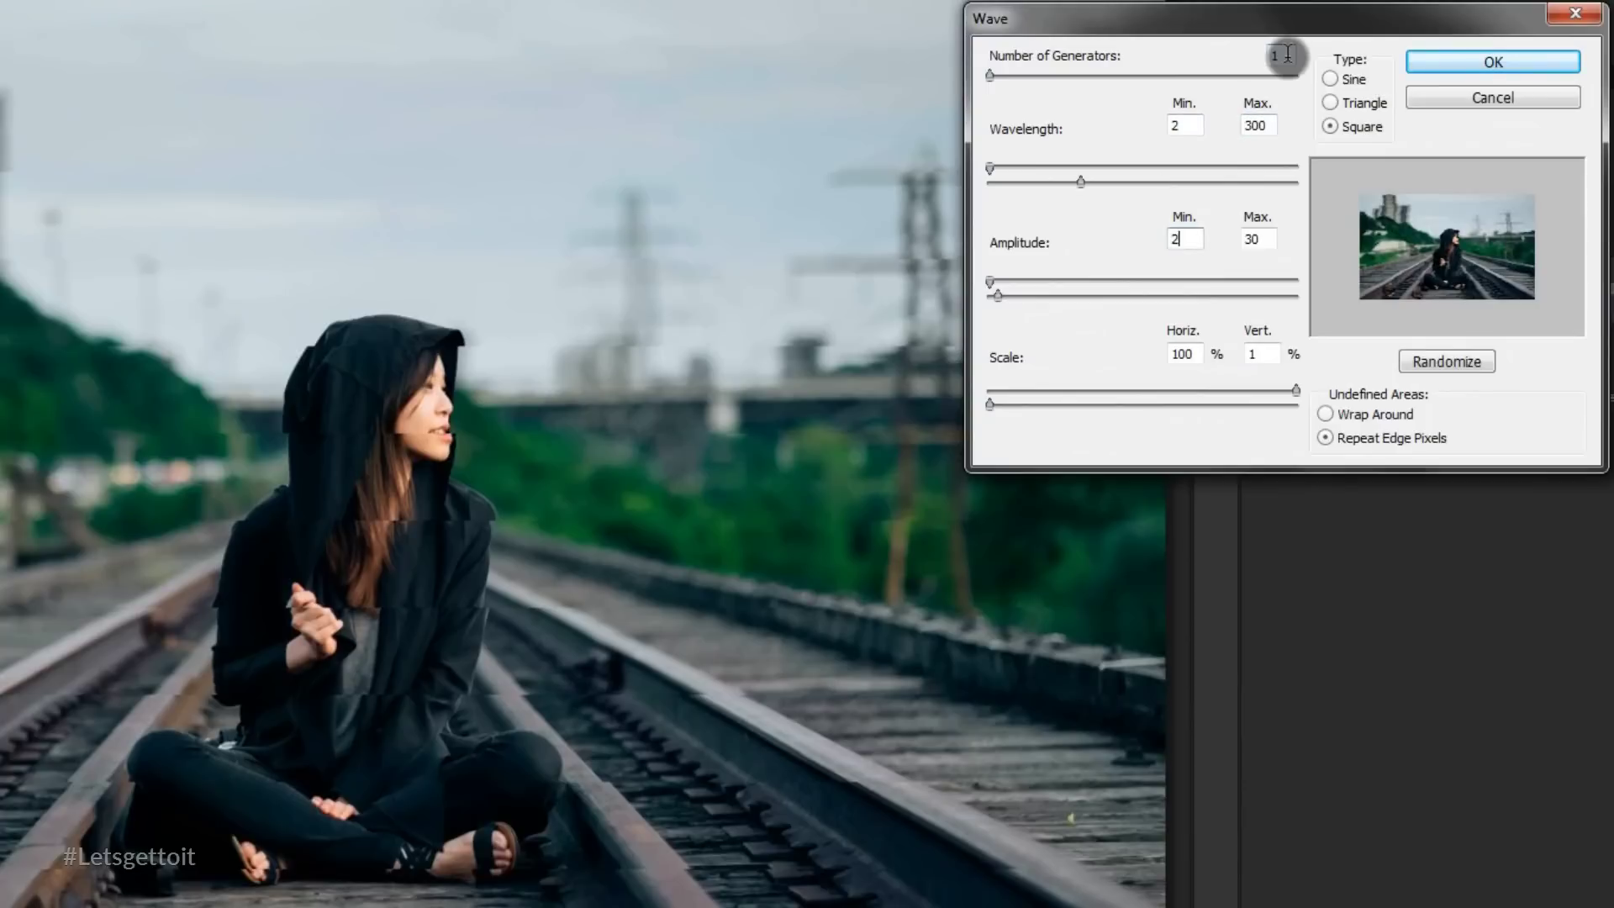
pyautogui.press('Tab')
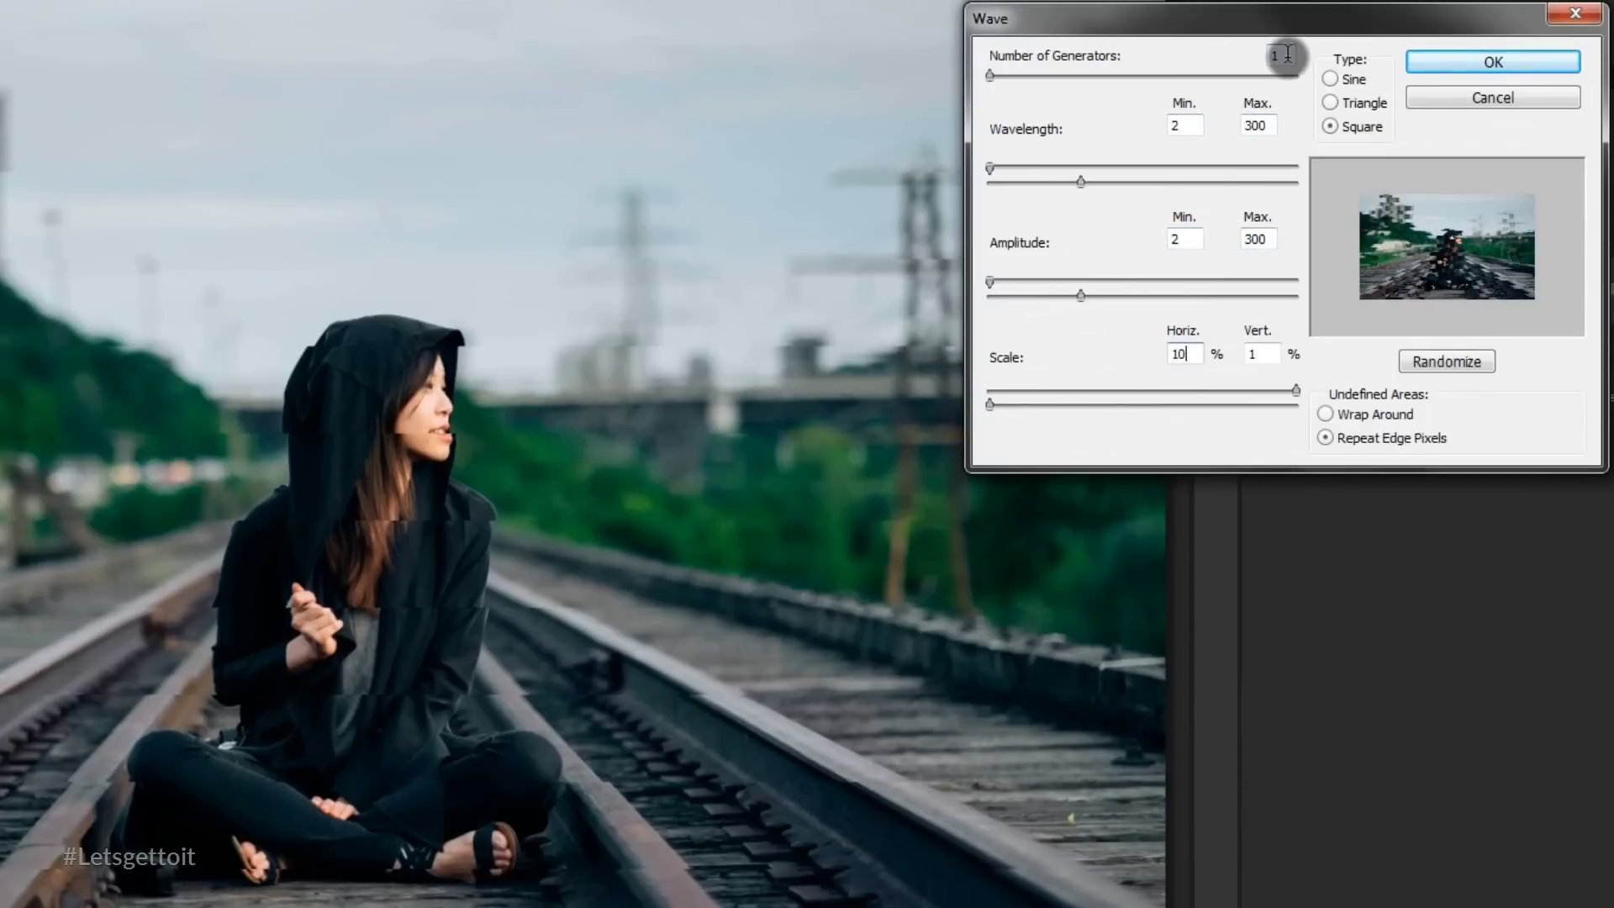
pyautogui.click(1546, 68)
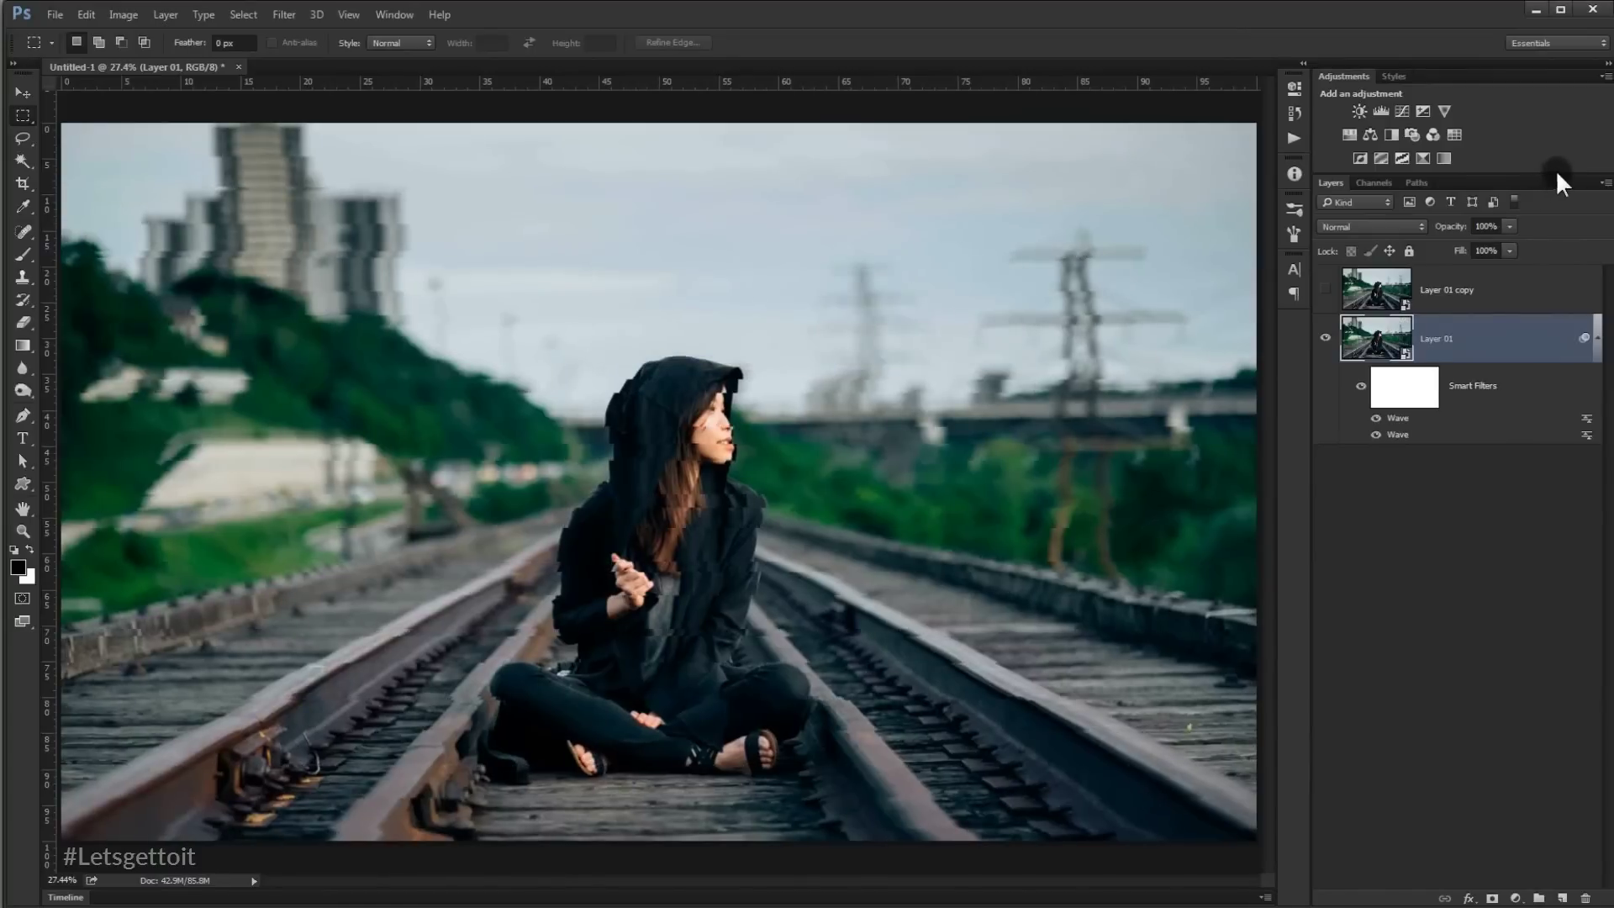
pyautogui.click(291, 12)
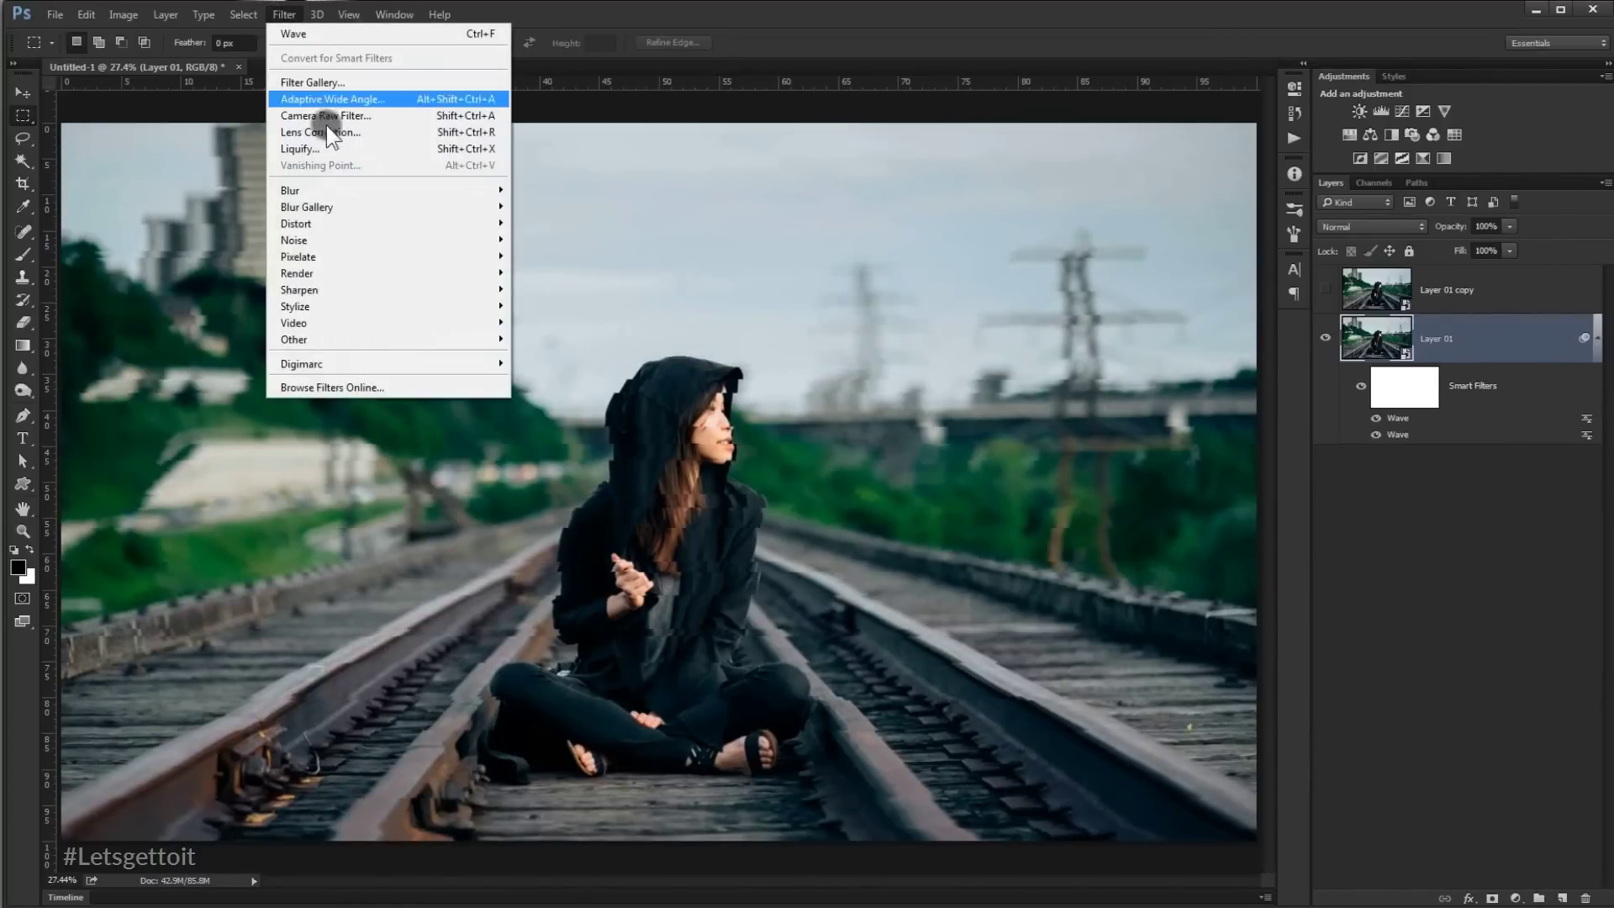
# Step: Set up a third Wave filter: wavelength 463–545, amplitude 232–352, horizontal scale 5%
pyautogui.moveTo(495, 227)
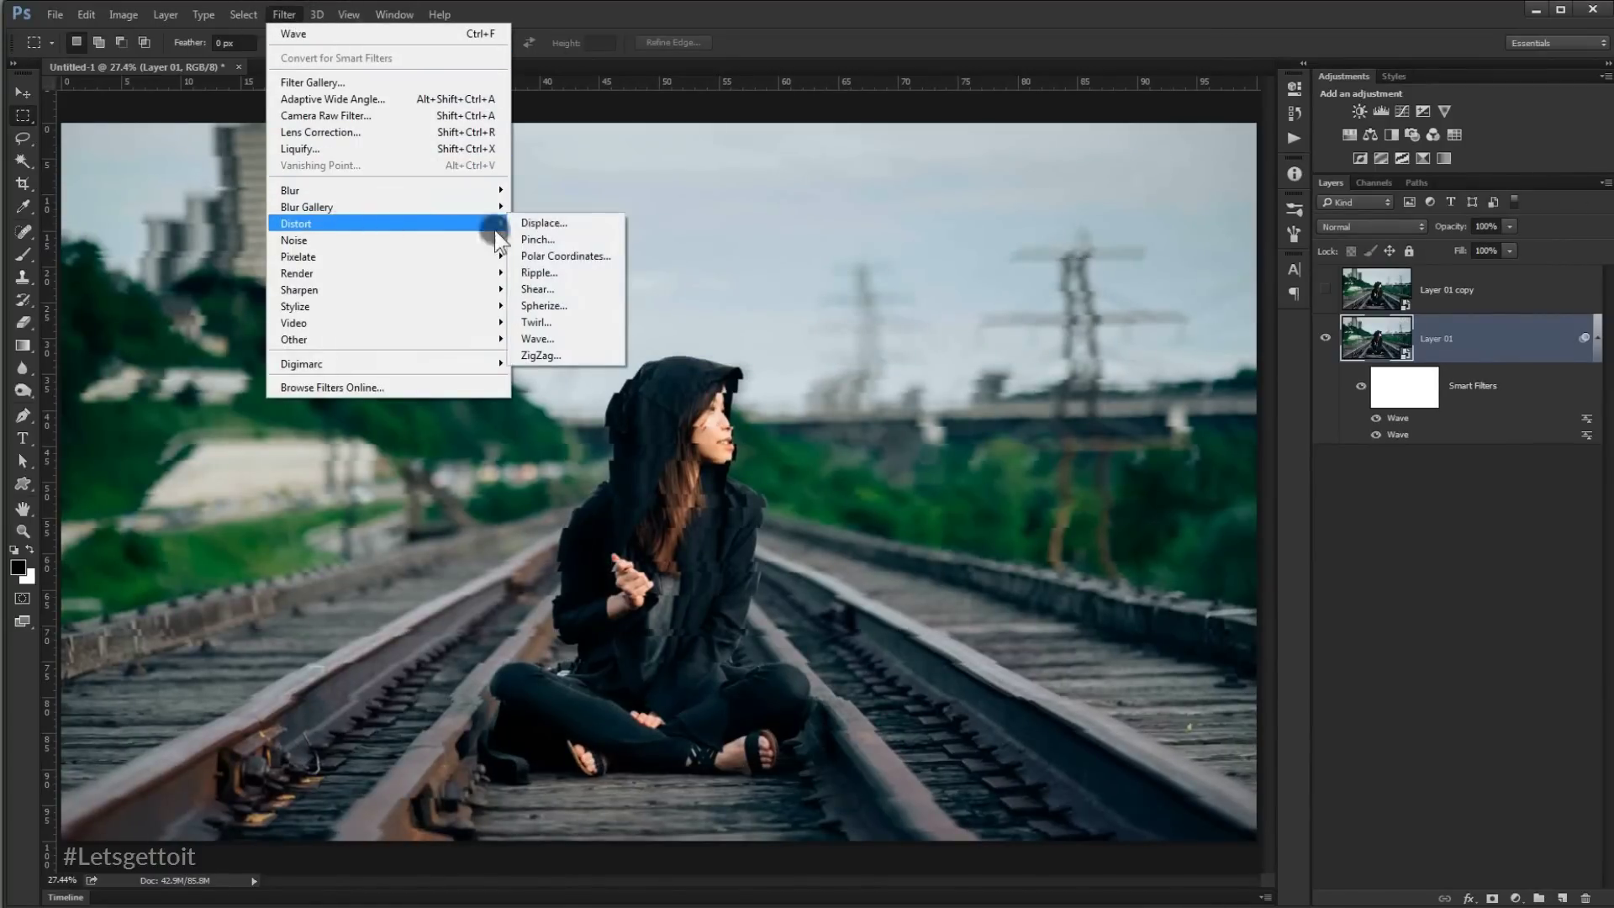
pyautogui.click(568, 339)
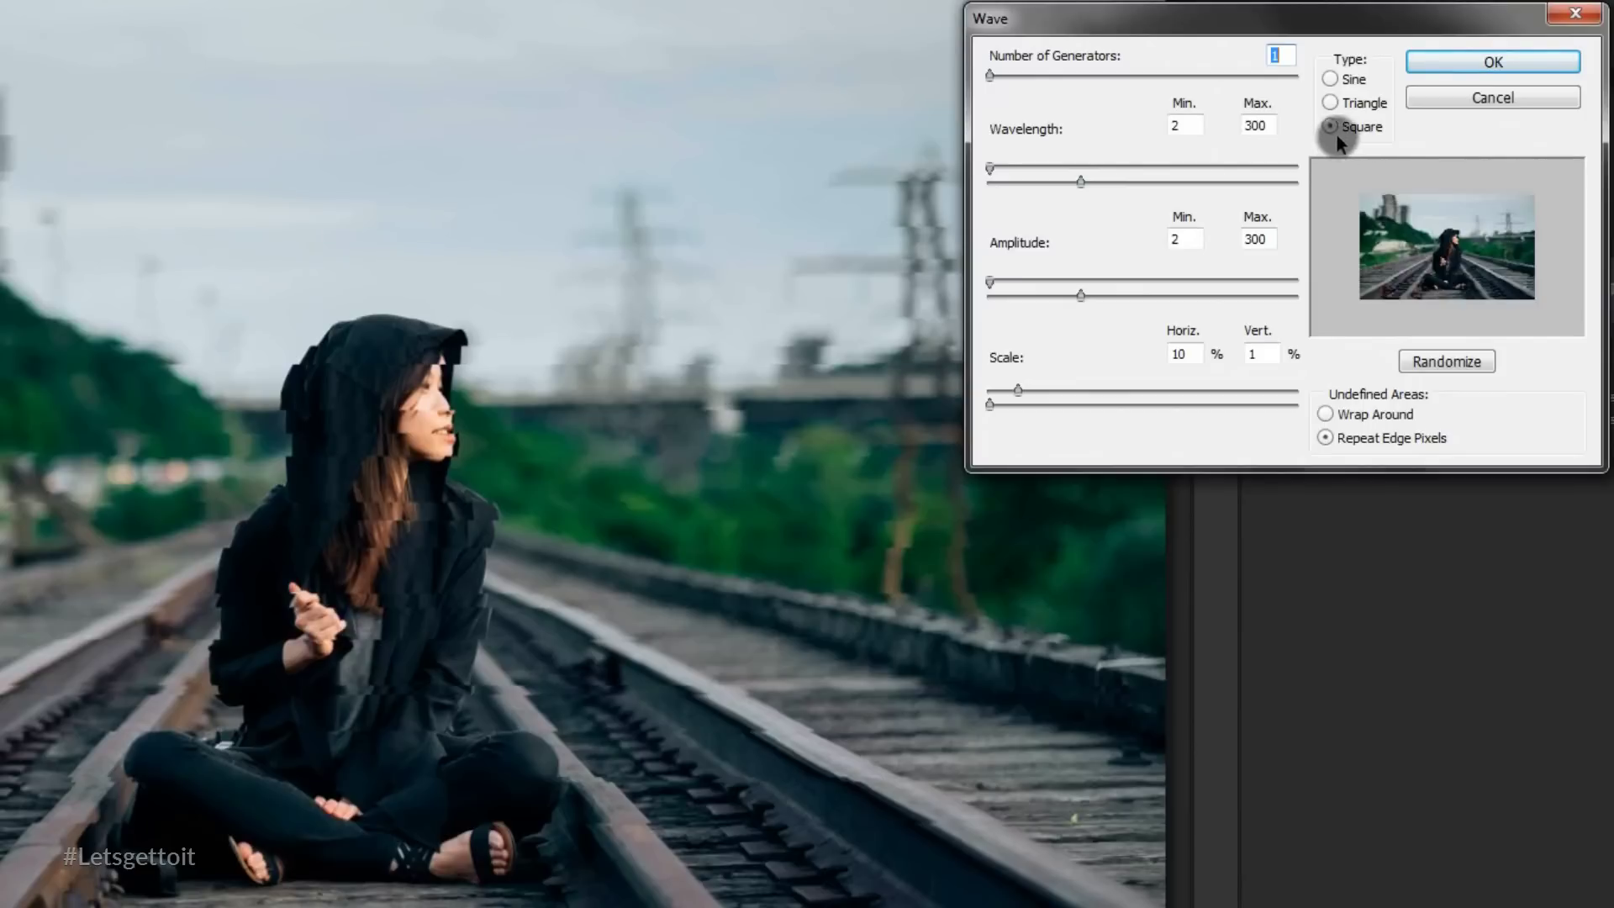
pyautogui.press('Tab')
pyautogui.write('463')
pyautogui.press('Tab')
pyautogui.write('545')
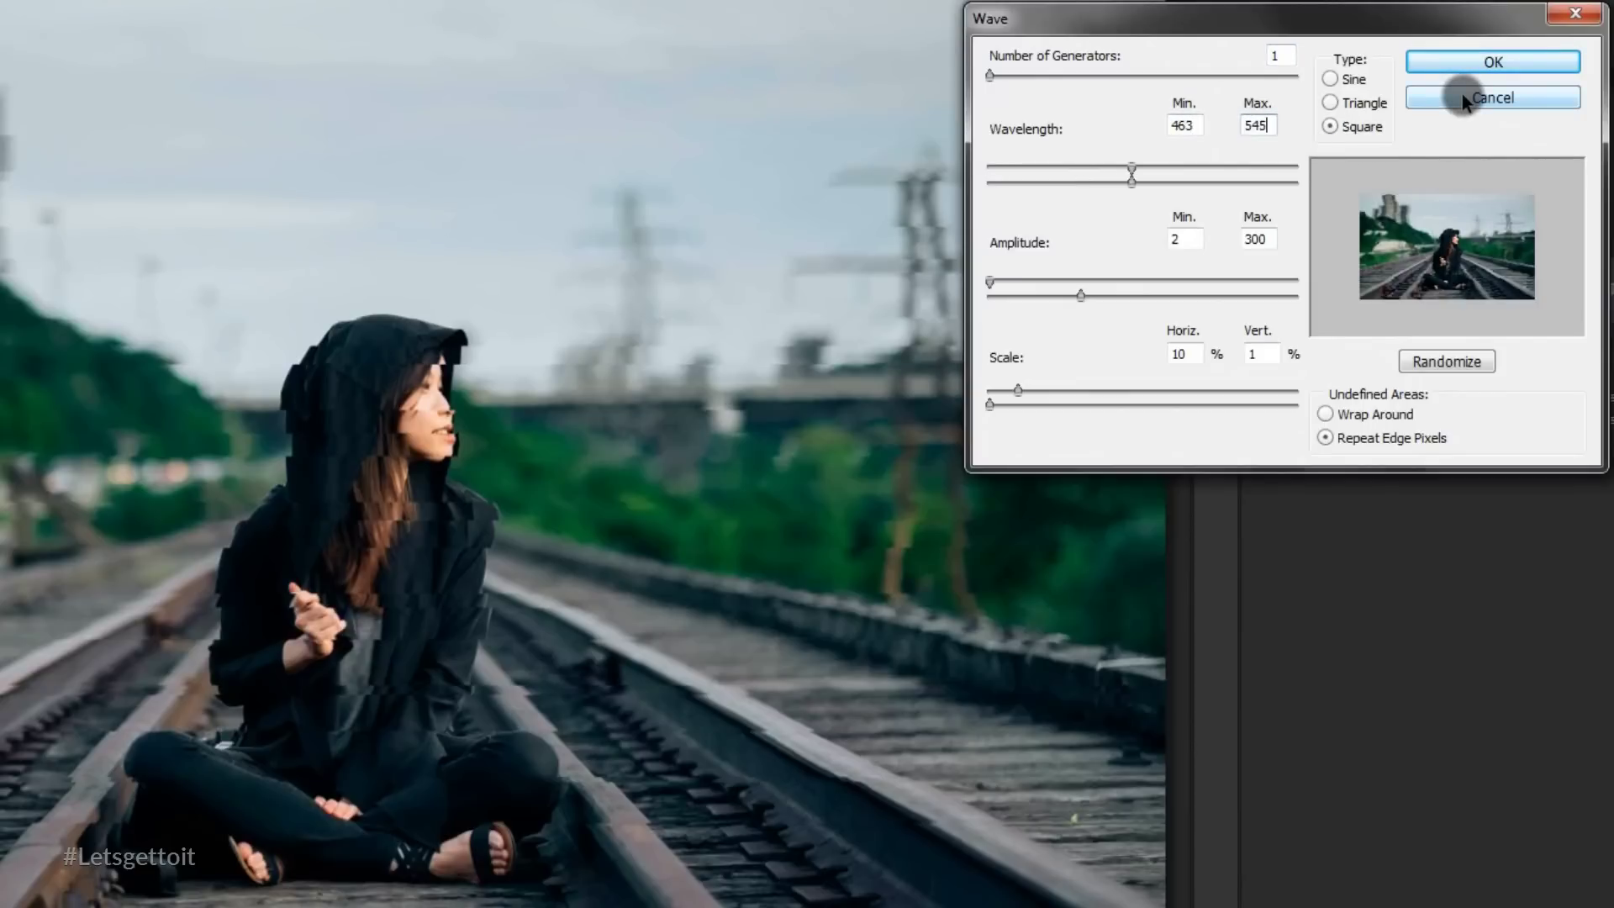
pyautogui.press('Tab')
pyautogui.write('232')
pyautogui.press('Tab')
pyautogui.write('35')
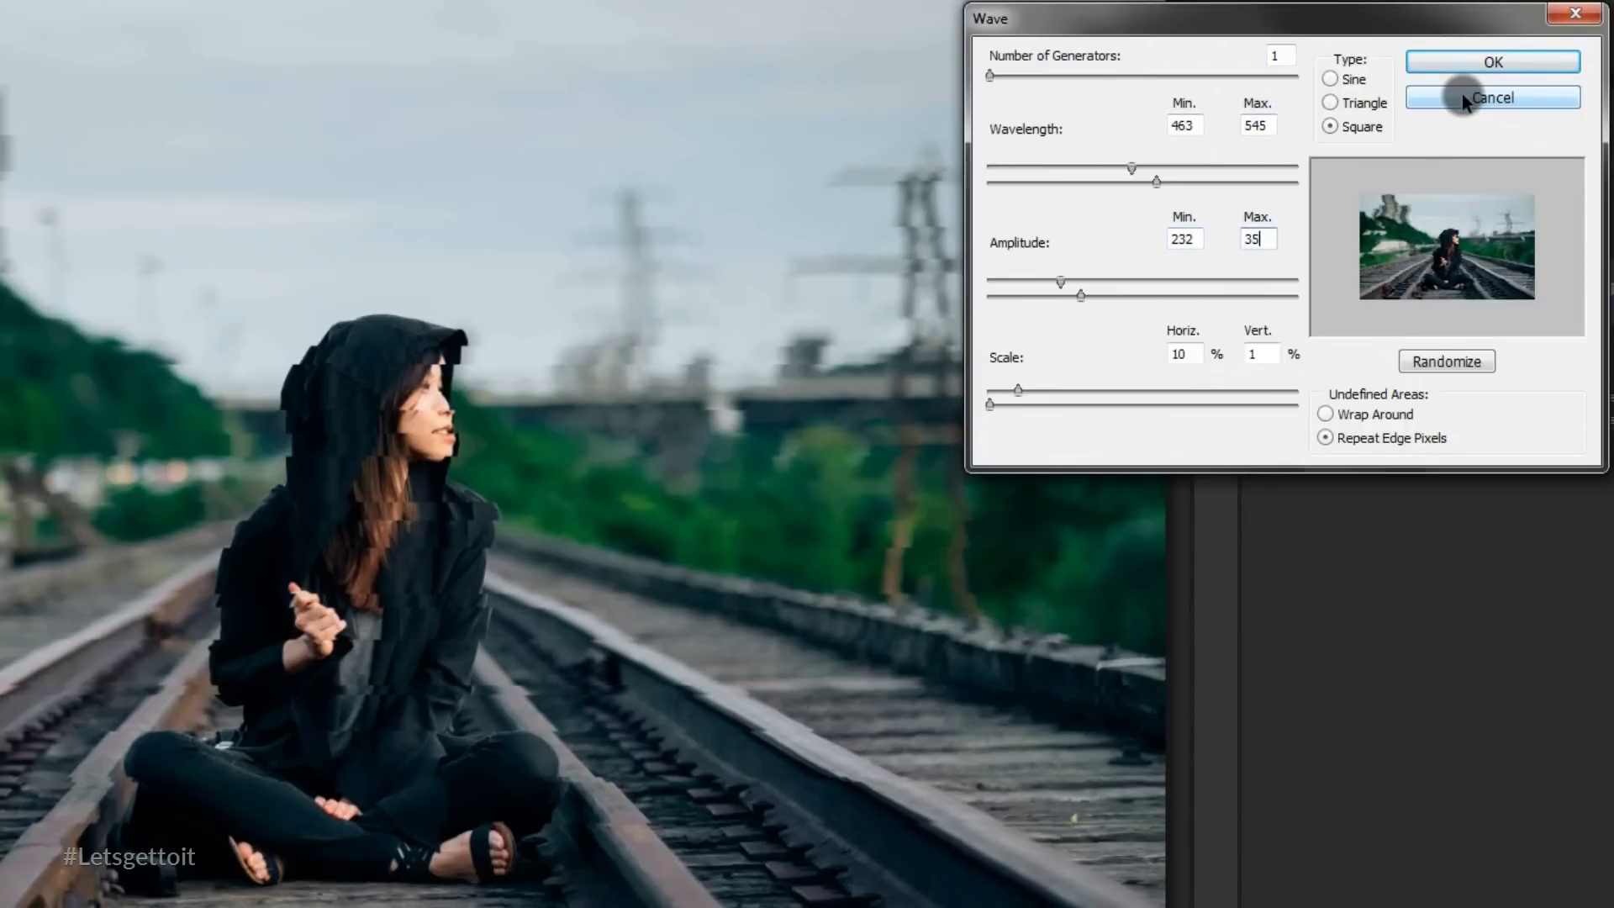
pyautogui.write('2')
pyautogui.press('Tab')
pyautogui.write('5')
# Step: Apply the third Wave filter and add a Black & White adjustment layer above Layer 01
pyautogui.click(1456, 63)
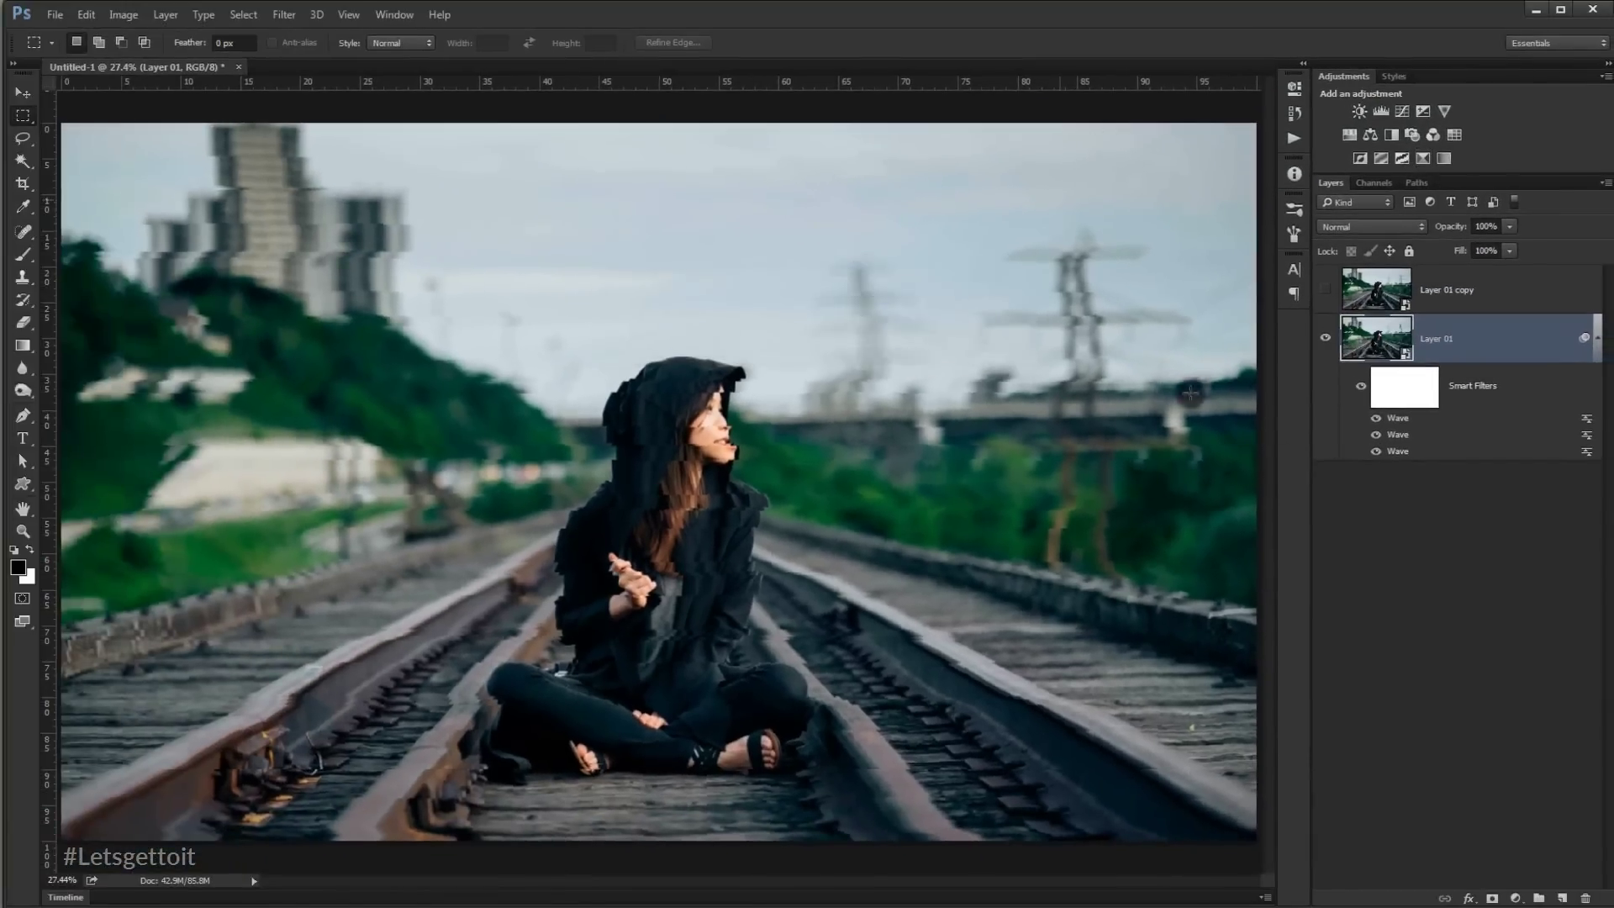
pyautogui.click(1597, 341)
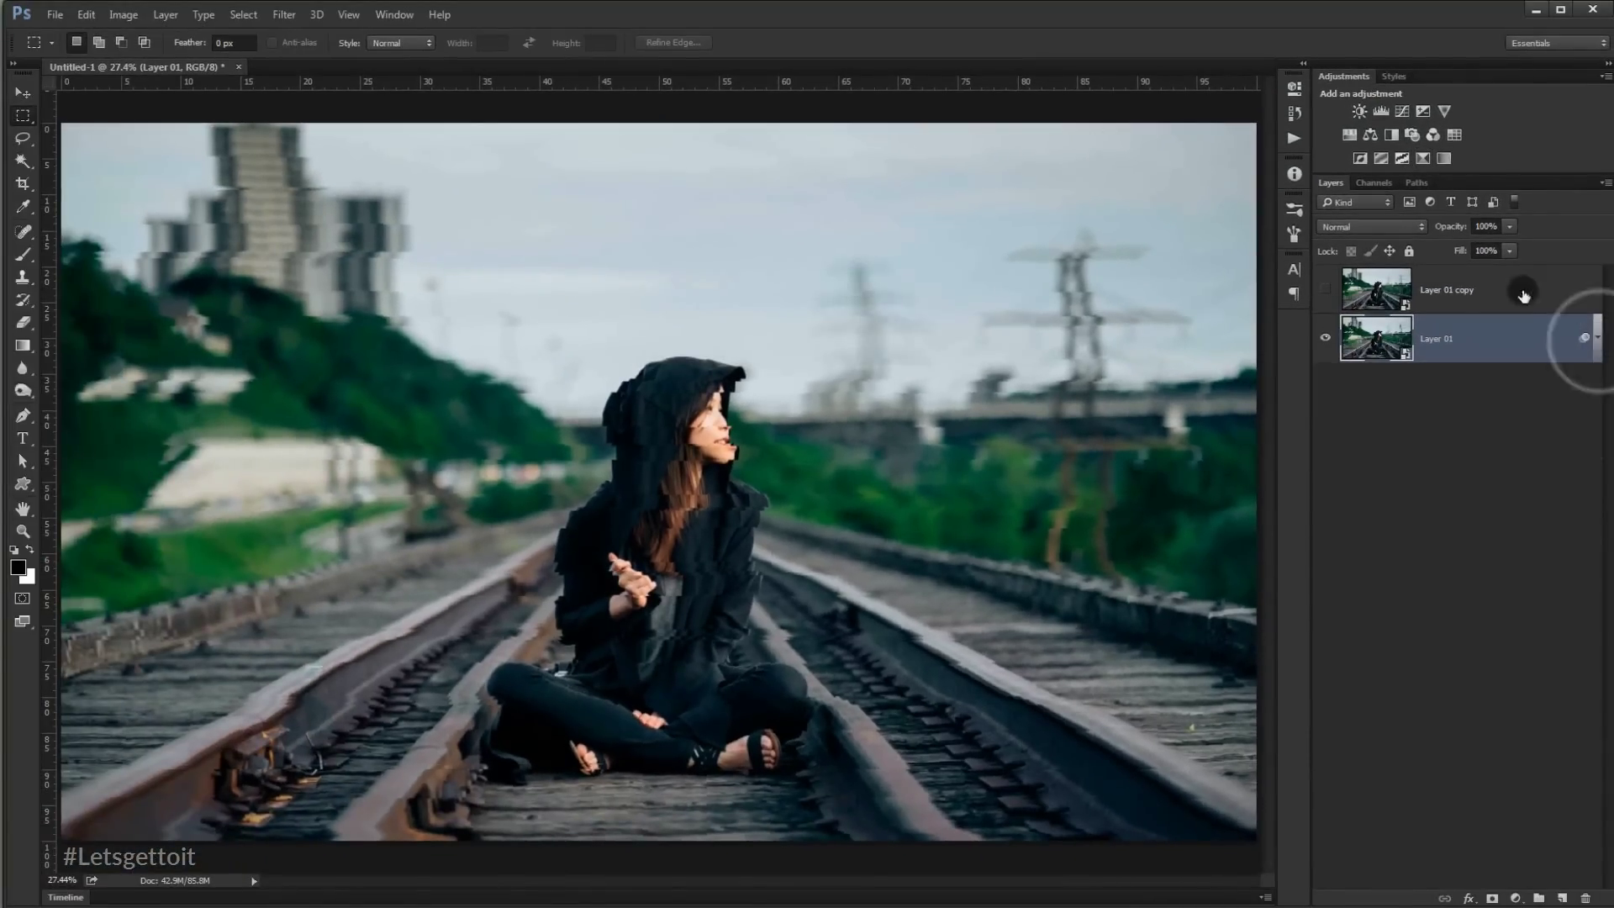
pyautogui.click(1515, 898)
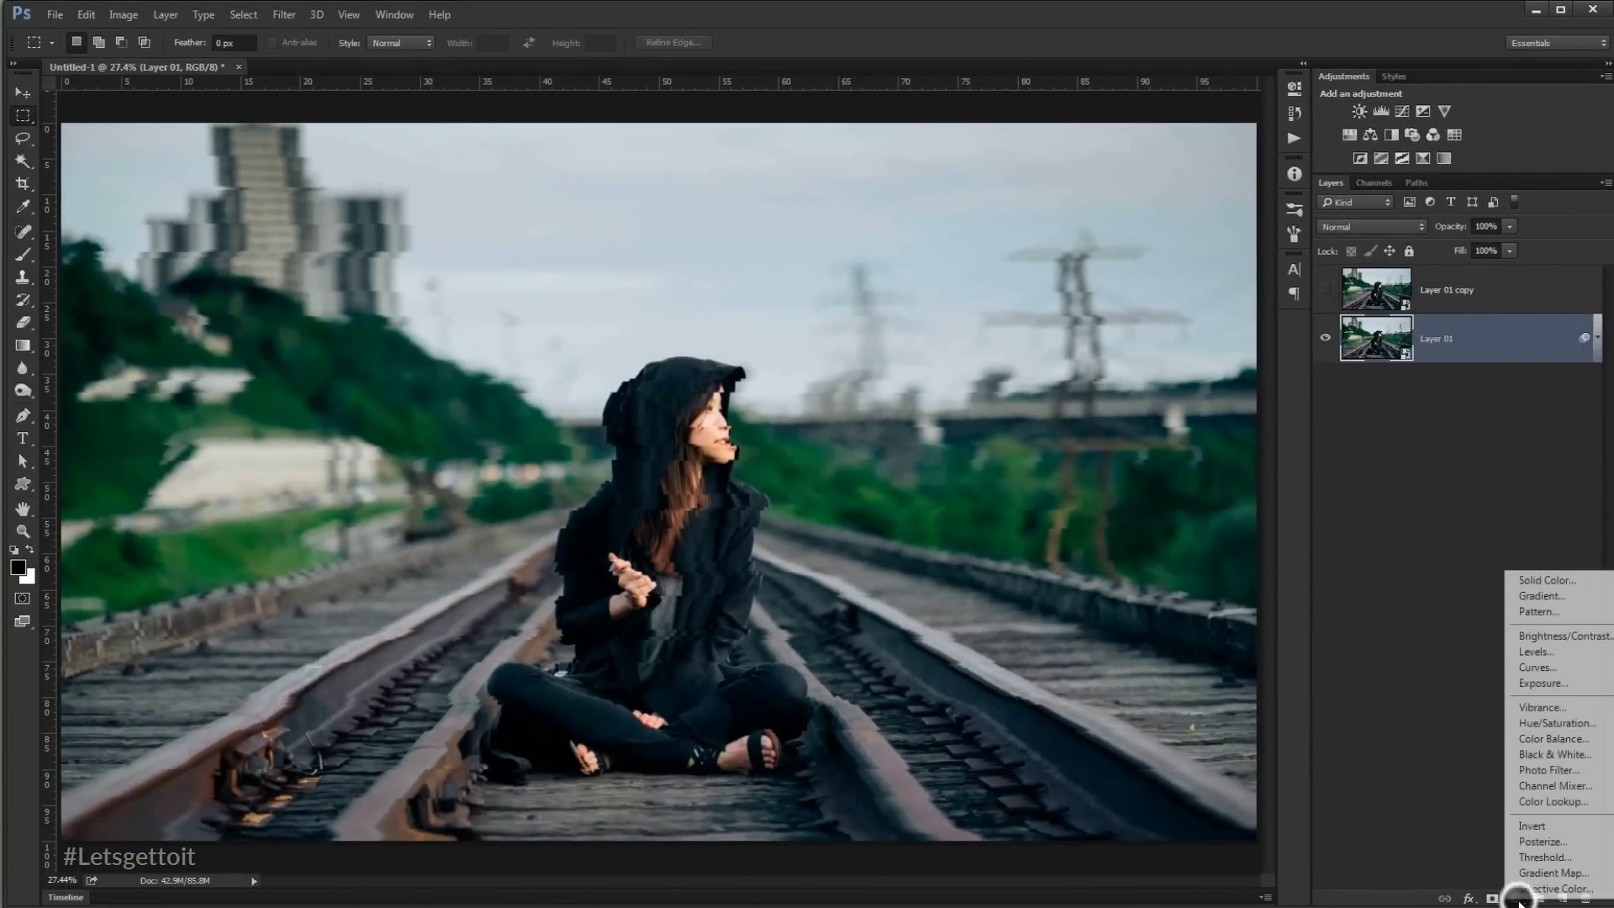
pyautogui.click(1557, 754)
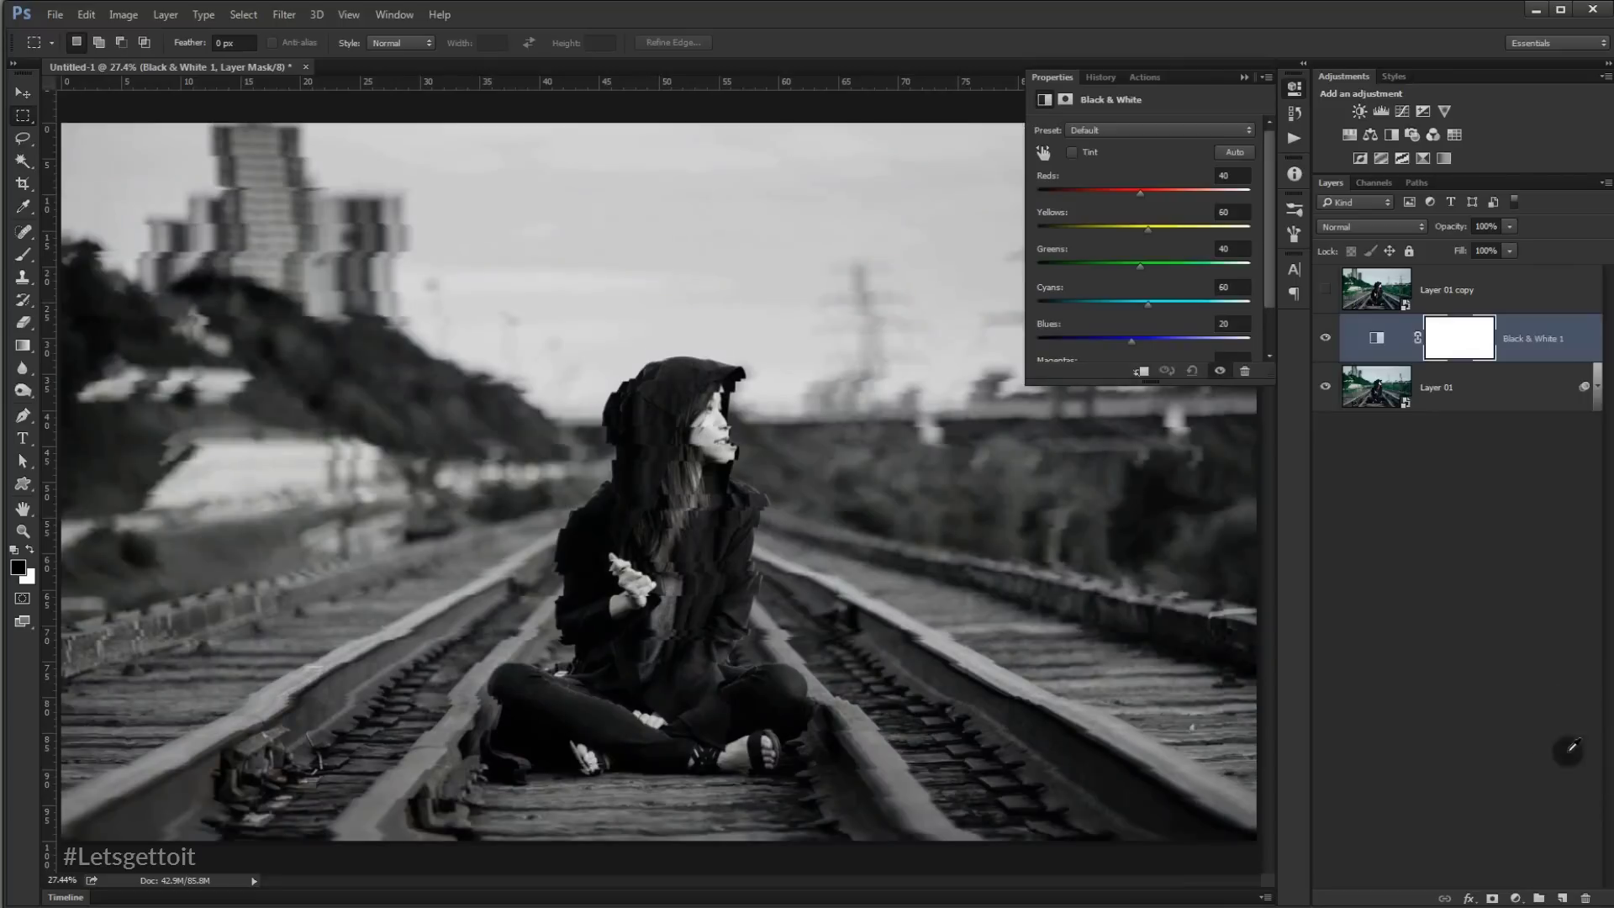
pyautogui.click(1246, 77)
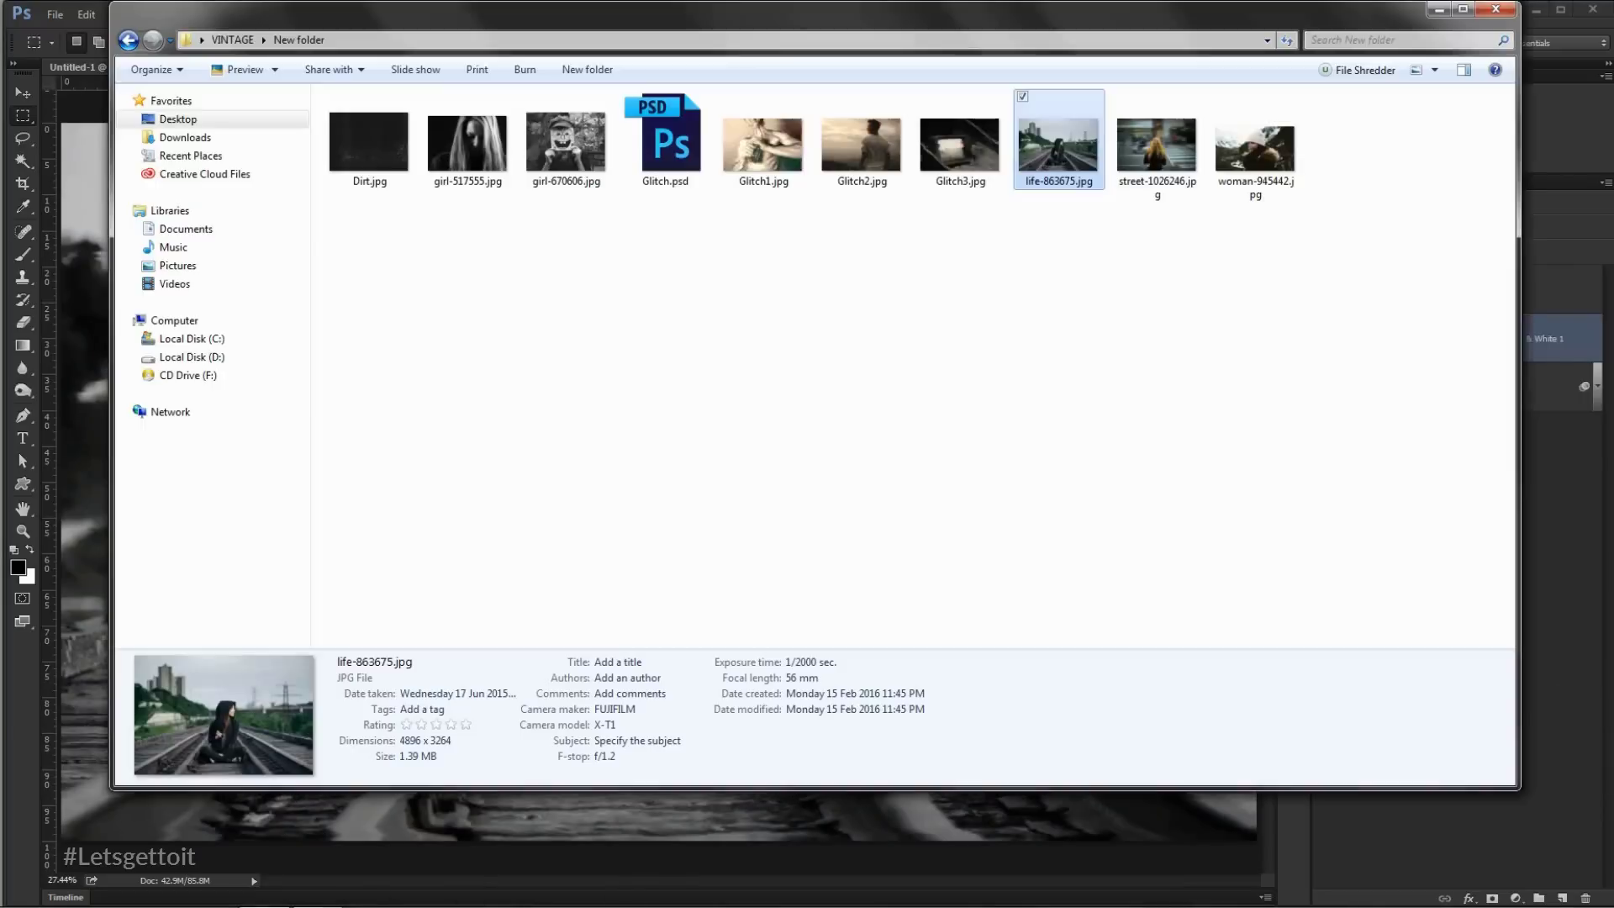
# Step: Place Dirt.jpg, scaled and nudged to cover the whole image
pyautogui.click(341, 906)
pyautogui.moveTo(376, 162); pyautogui.dragTo(94, 427)
pyautogui.scroll(-3, 397, 433)
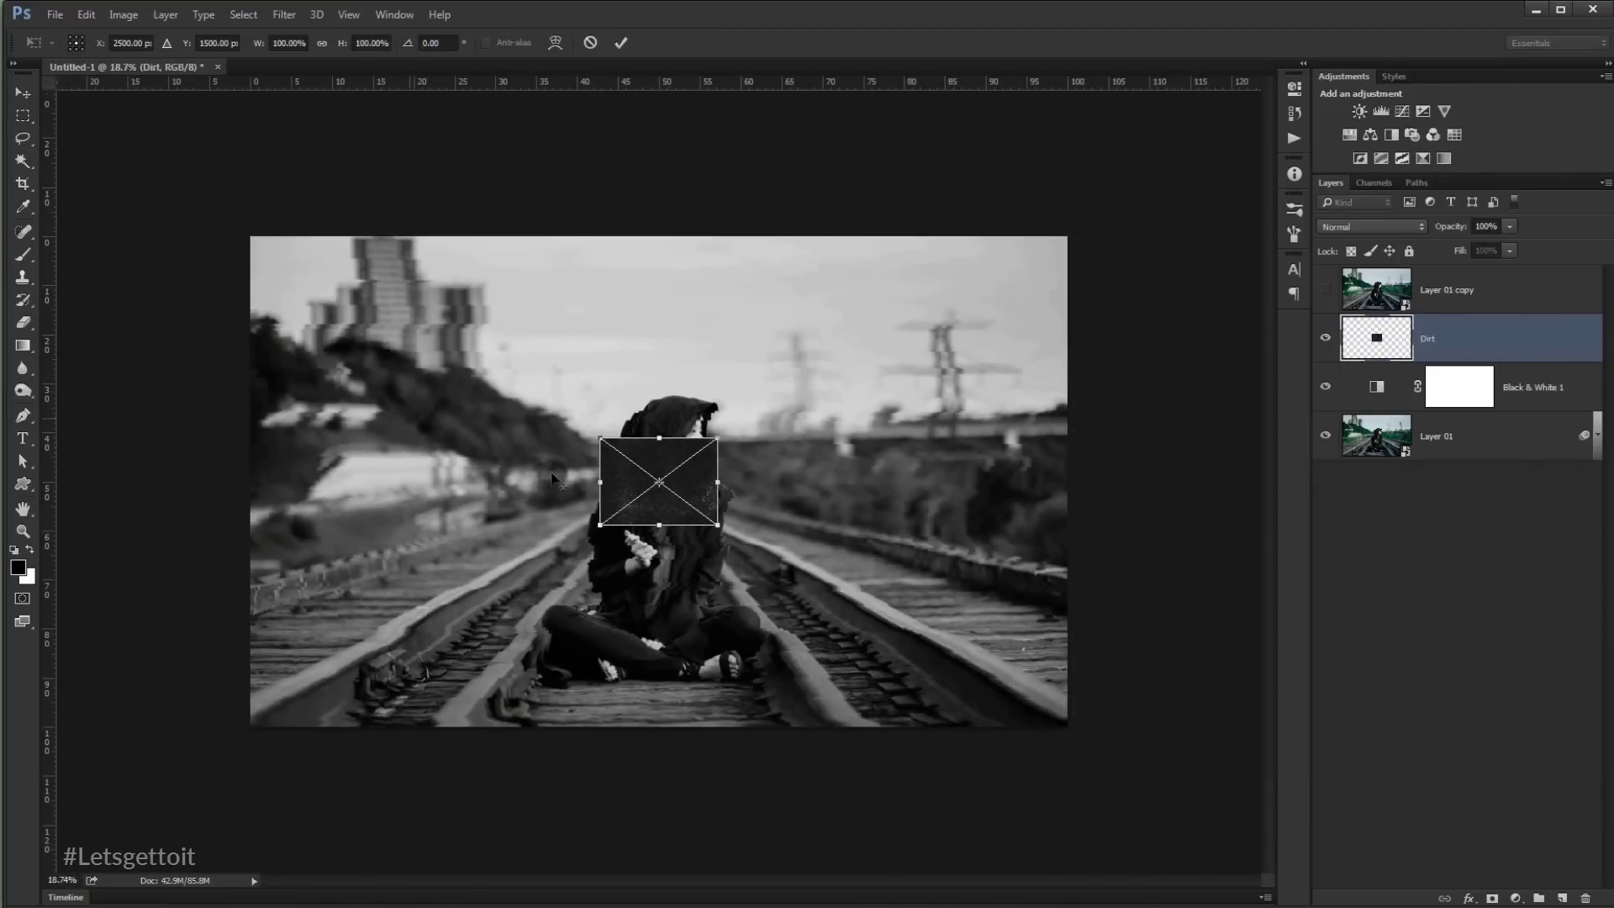
pyautogui.moveTo(719, 527); pyautogui.dragTo(1122, 786)
pyautogui.hotkey('shift', 'Down')
pyautogui.hotkey('shift', 'Down')
pyautogui.hotkey('shift', 'Down')
pyautogui.hotkey('shift', 'Down')
pyautogui.hotkey('shift', 'Down')
pyautogui.hotkey('shift', 'Down')
pyautogui.hotkey('shift', 'Down')
pyautogui.hotkey('shift', 'Down')
pyautogui.hotkey('shift', 'Down')
pyautogui.hotkey('shift', 'Down')
pyautogui.hotkey('shift', 'Down')
pyautogui.hotkey('shift', 'Down')
pyautogui.hotkey('shift', 'Down')
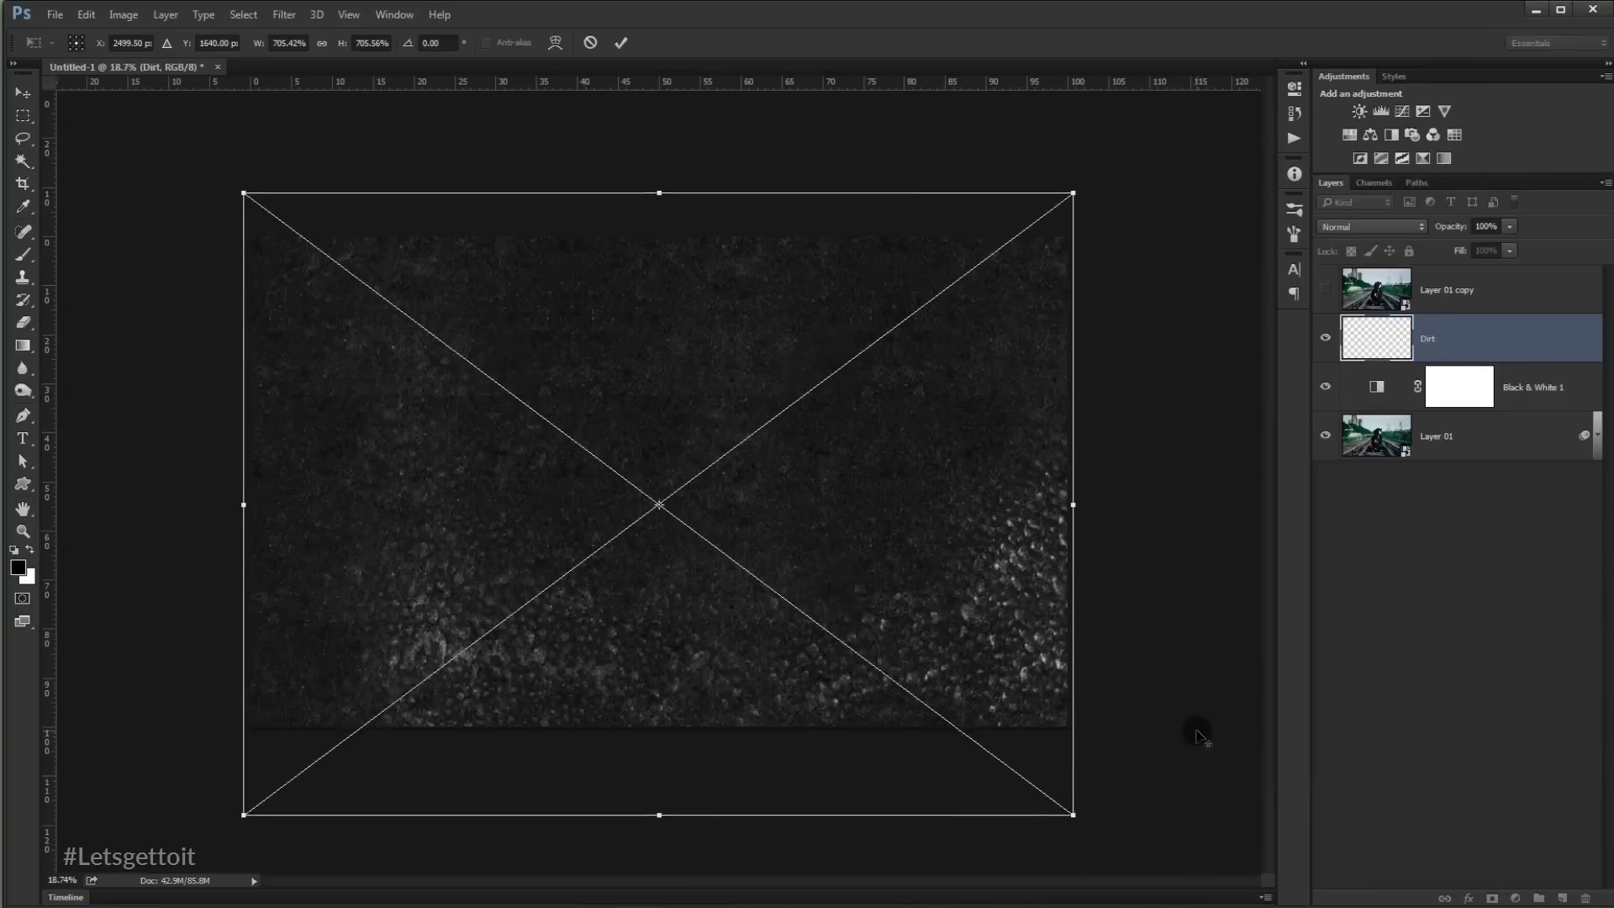
pyautogui.hotkey('shift', 'Down')
pyautogui.hotkey('shift', 'Down')
pyautogui.hotkey('shift', 'Down')
pyautogui.hotkey('shift', 'Down')
pyautogui.hotkey('shift', 'Down')
pyautogui.hotkey('shift', 'Down')
pyautogui.press('Return')
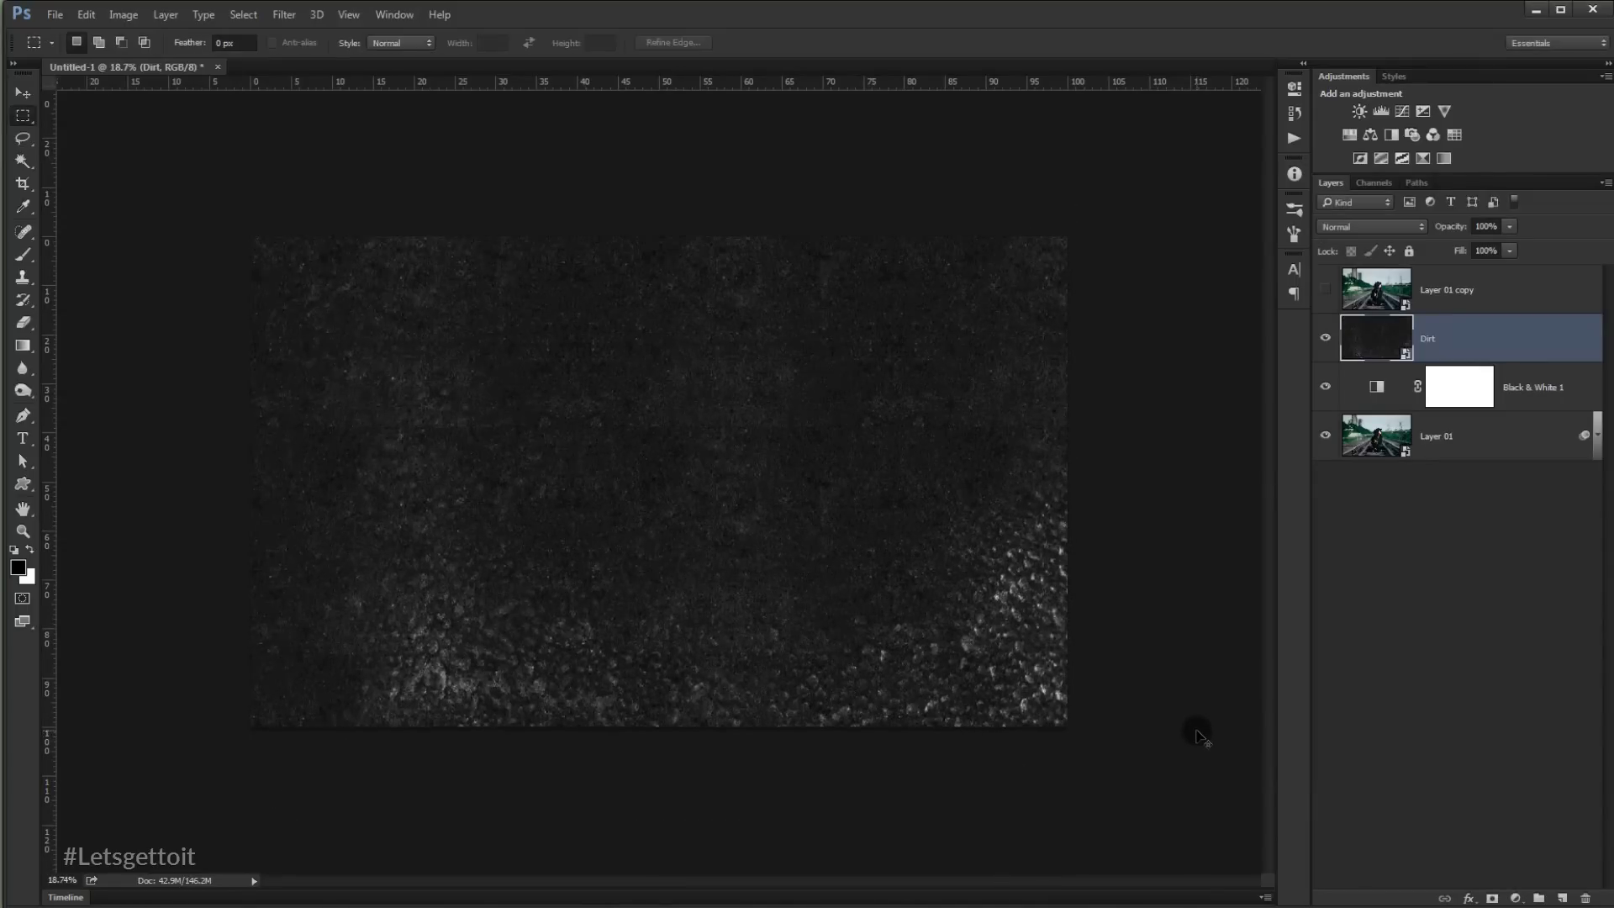
pyautogui.hotkey('ctrl', '0')
# Step: Blend the Dirt layer in Lighten mode at 30% fill and add a new group above it
pyautogui.click(1349, 225)
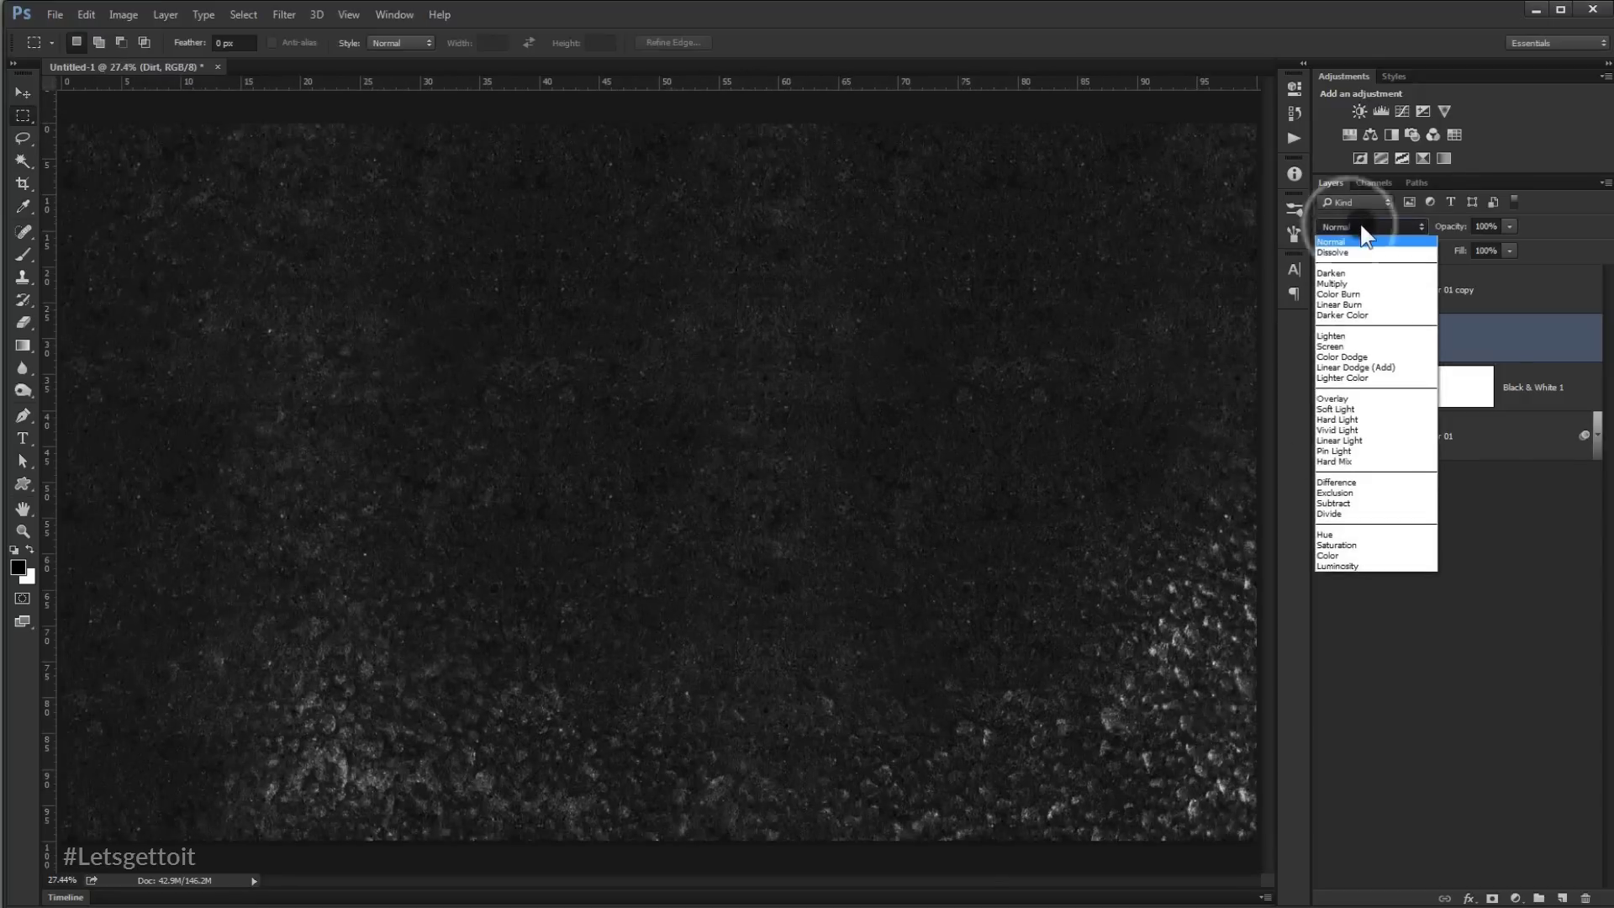
pyautogui.click(1350, 335)
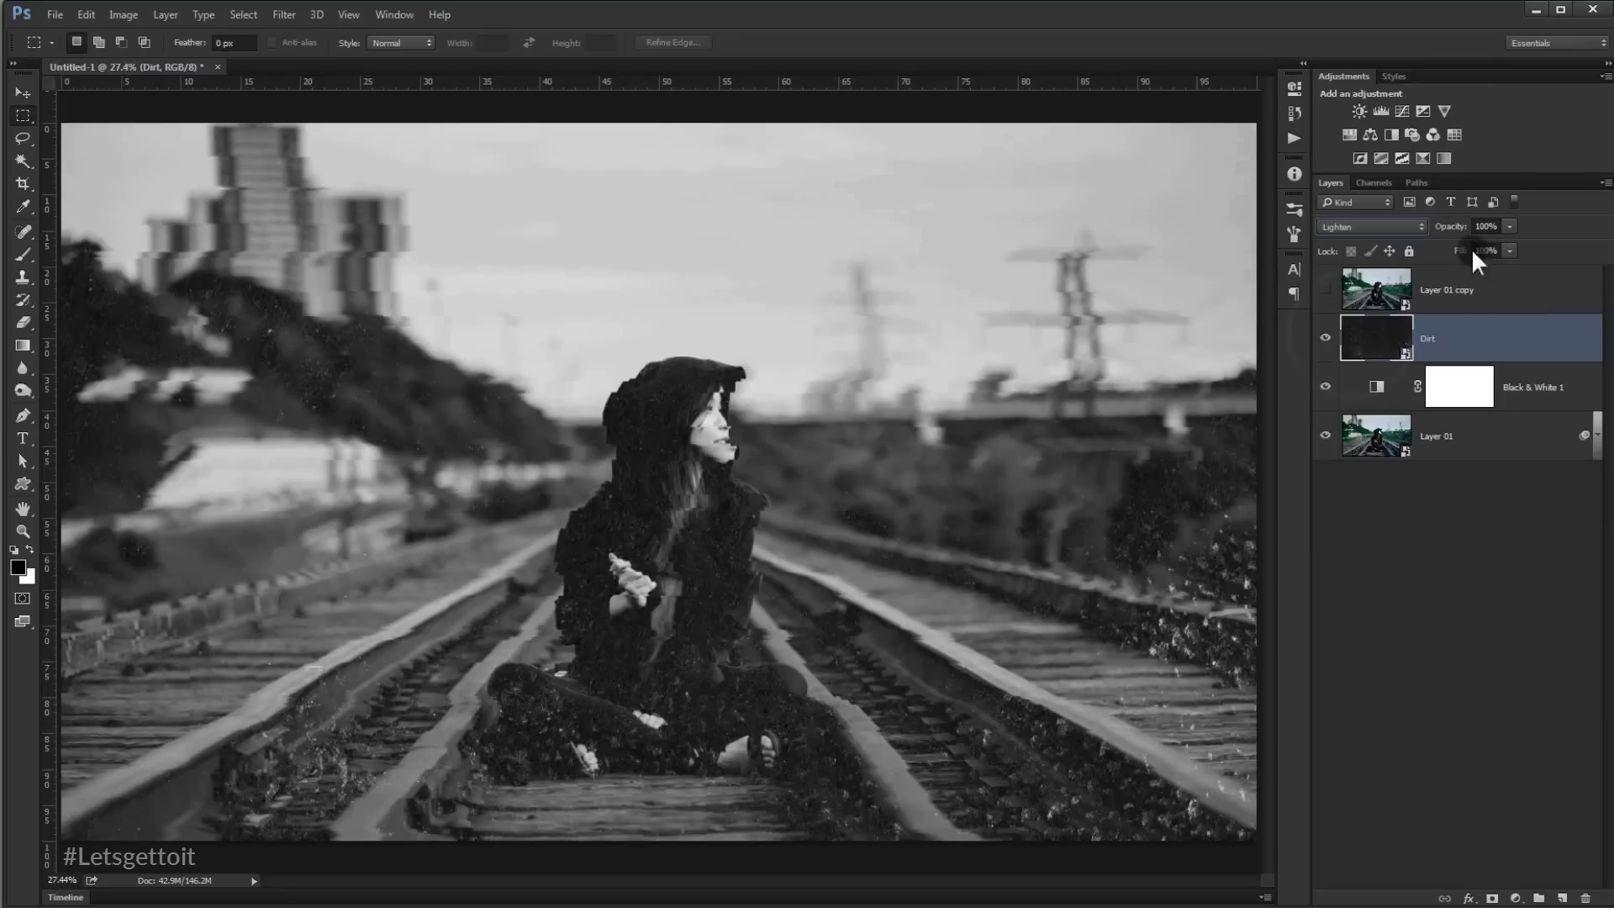
pyautogui.click(1495, 251)
pyautogui.write('30')
pyautogui.press('Return')
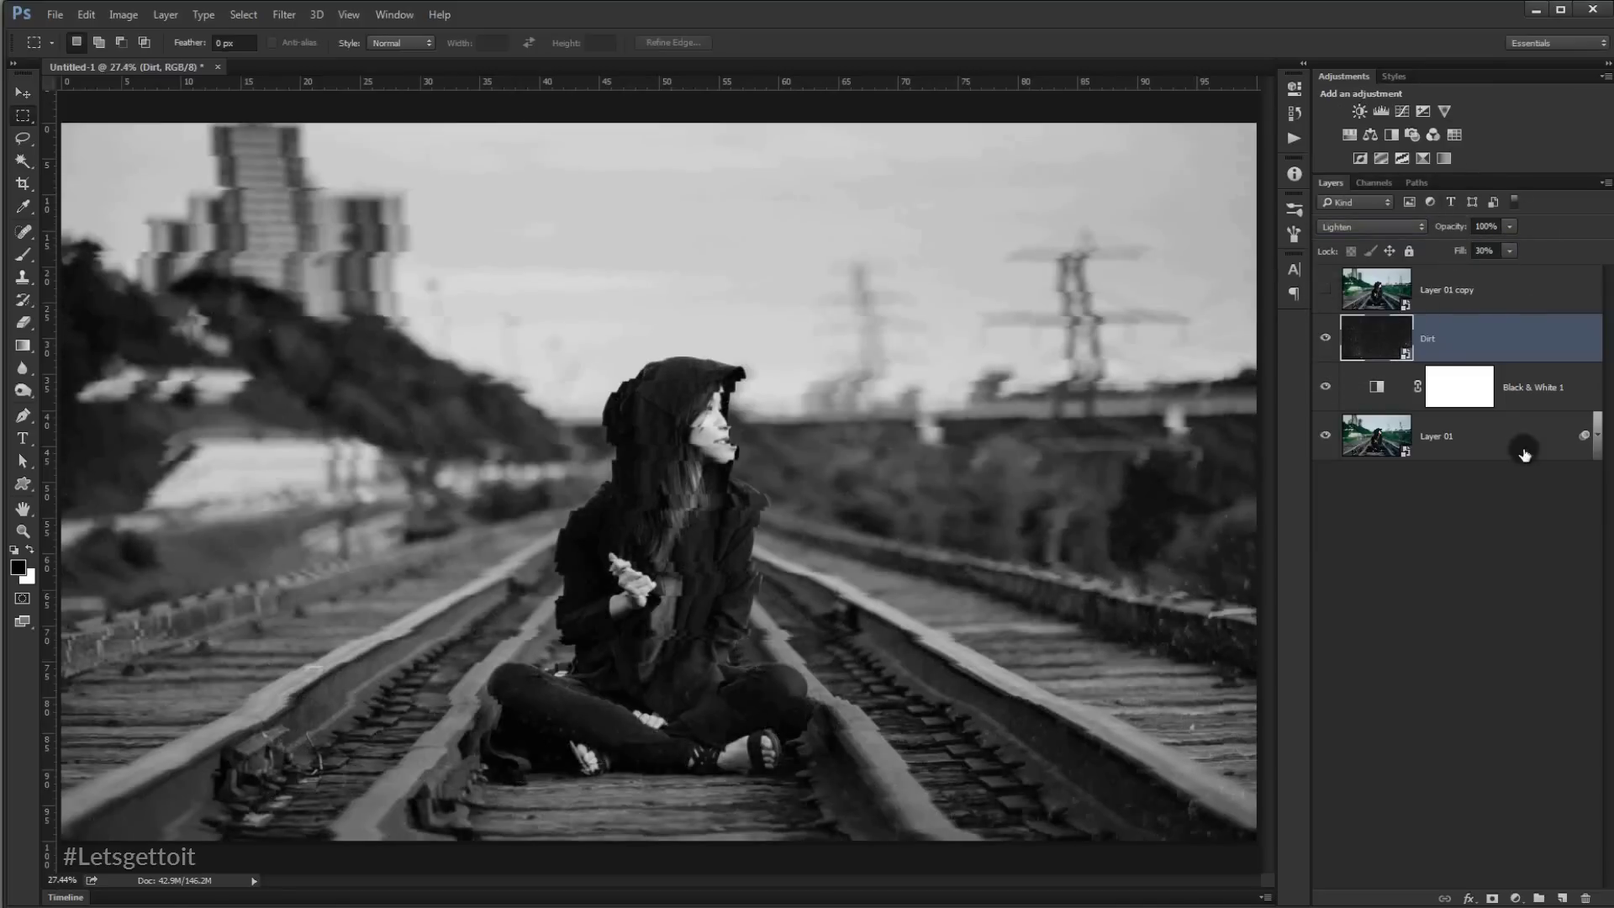
pyautogui.click(1542, 898)
# Step: Rename the group Glitch 1, duplicate Layer 01 copy, and move the visible Layer 01 copy inside
pyautogui.doubleClick(1397, 326)
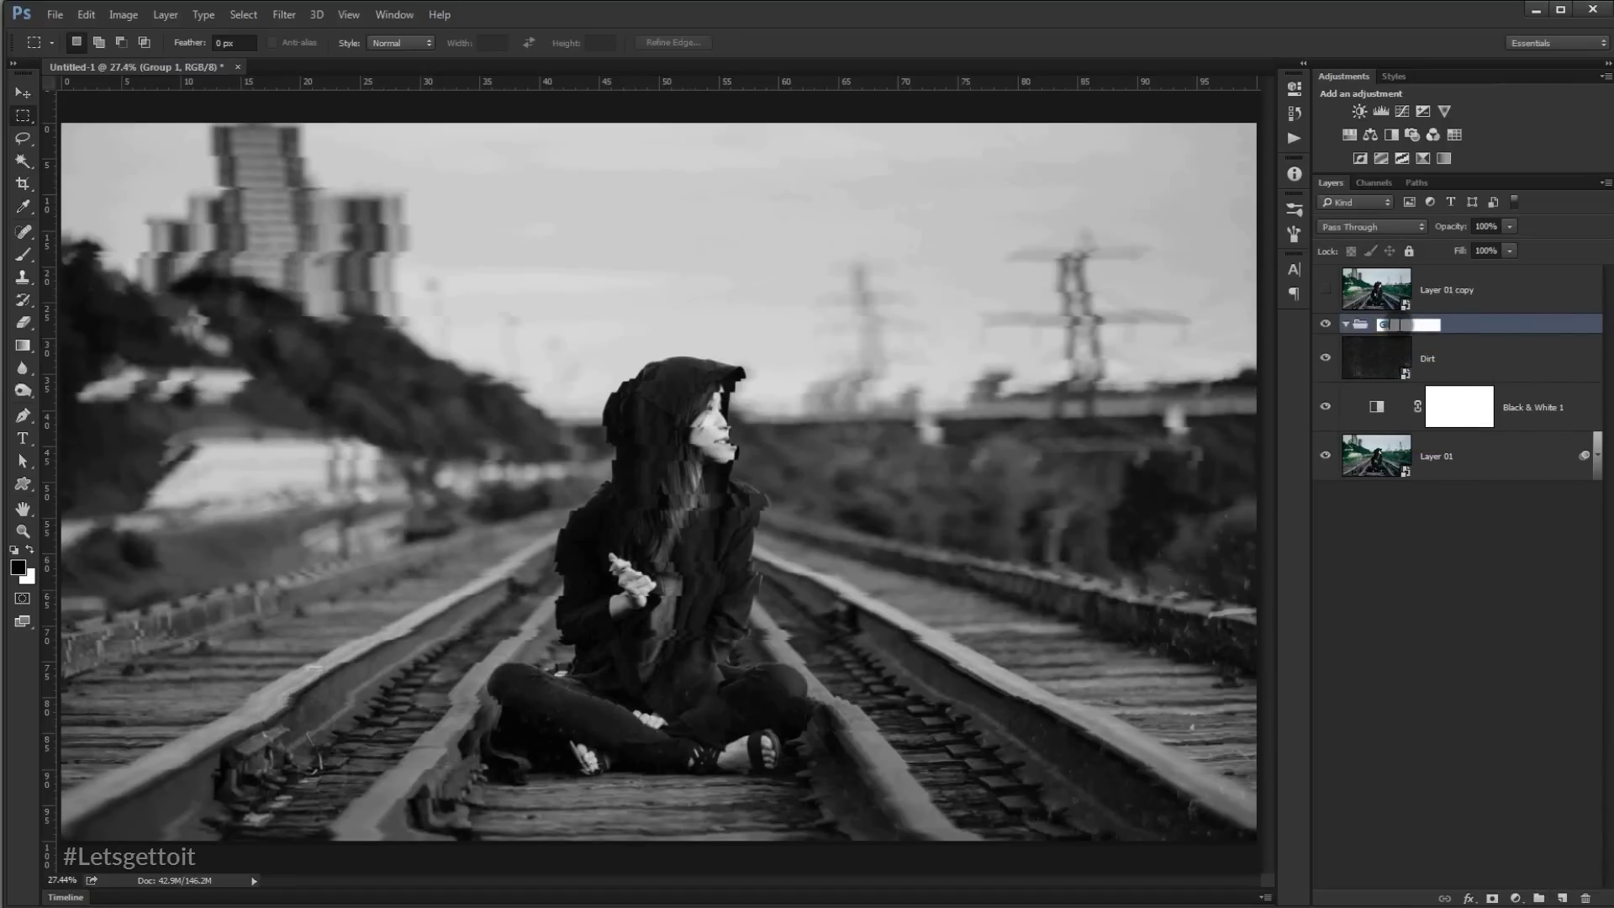
pyautogui.press('Return')
pyautogui.press('alt')
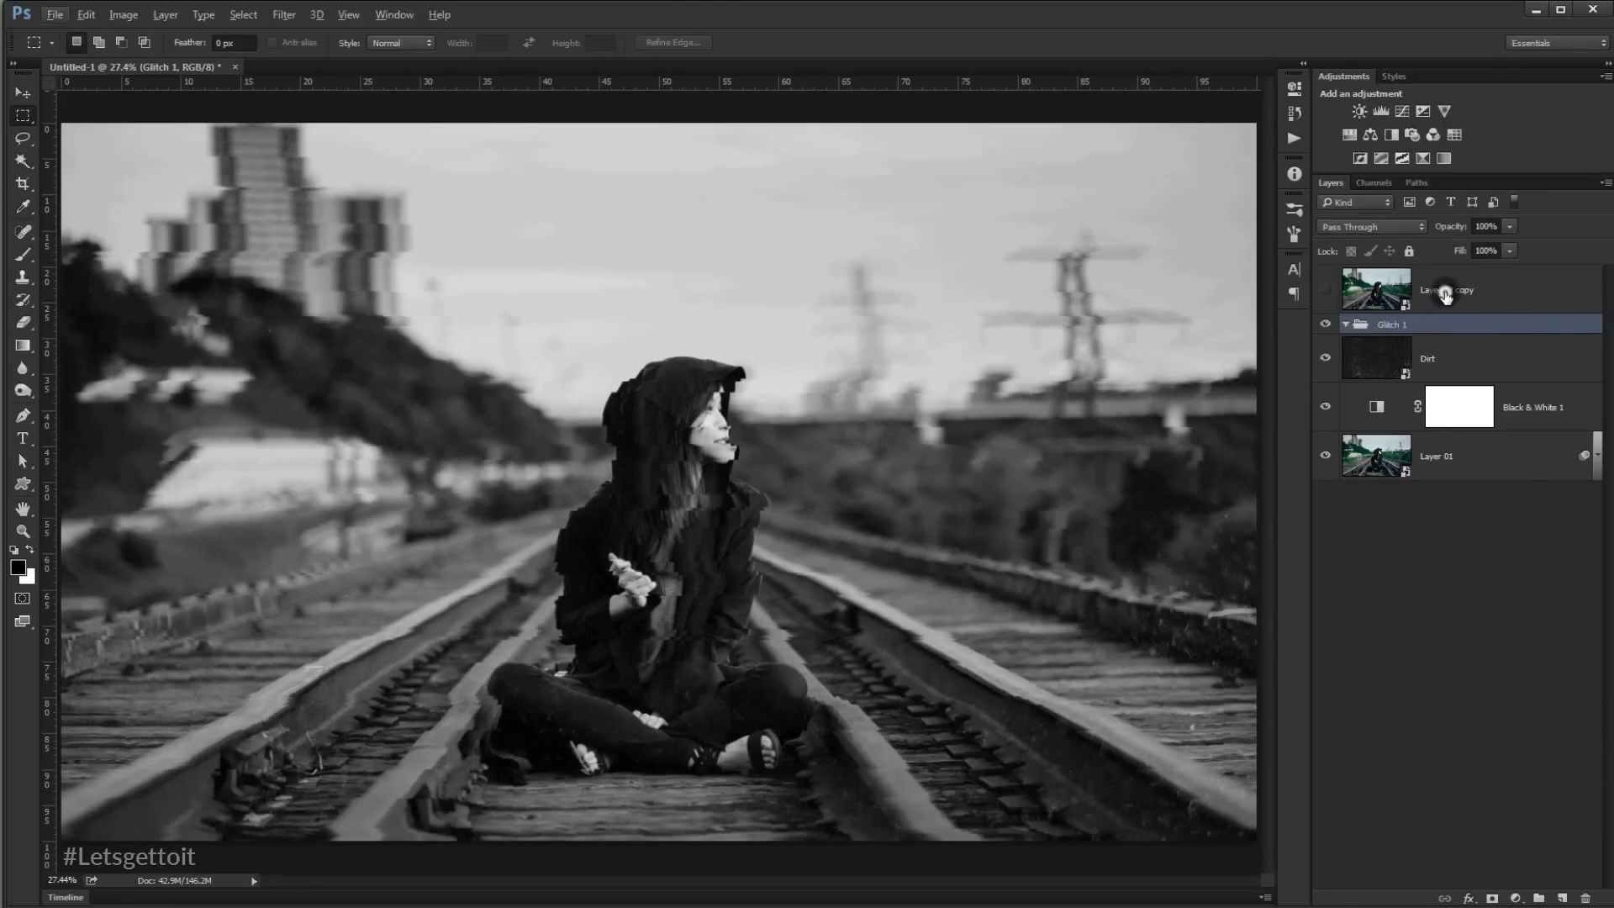
pyautogui.click(1446, 296)
pyautogui.hotkey('ctrl', 'j')
pyautogui.moveTo(1481, 334); pyautogui.dragTo(1345, 369)
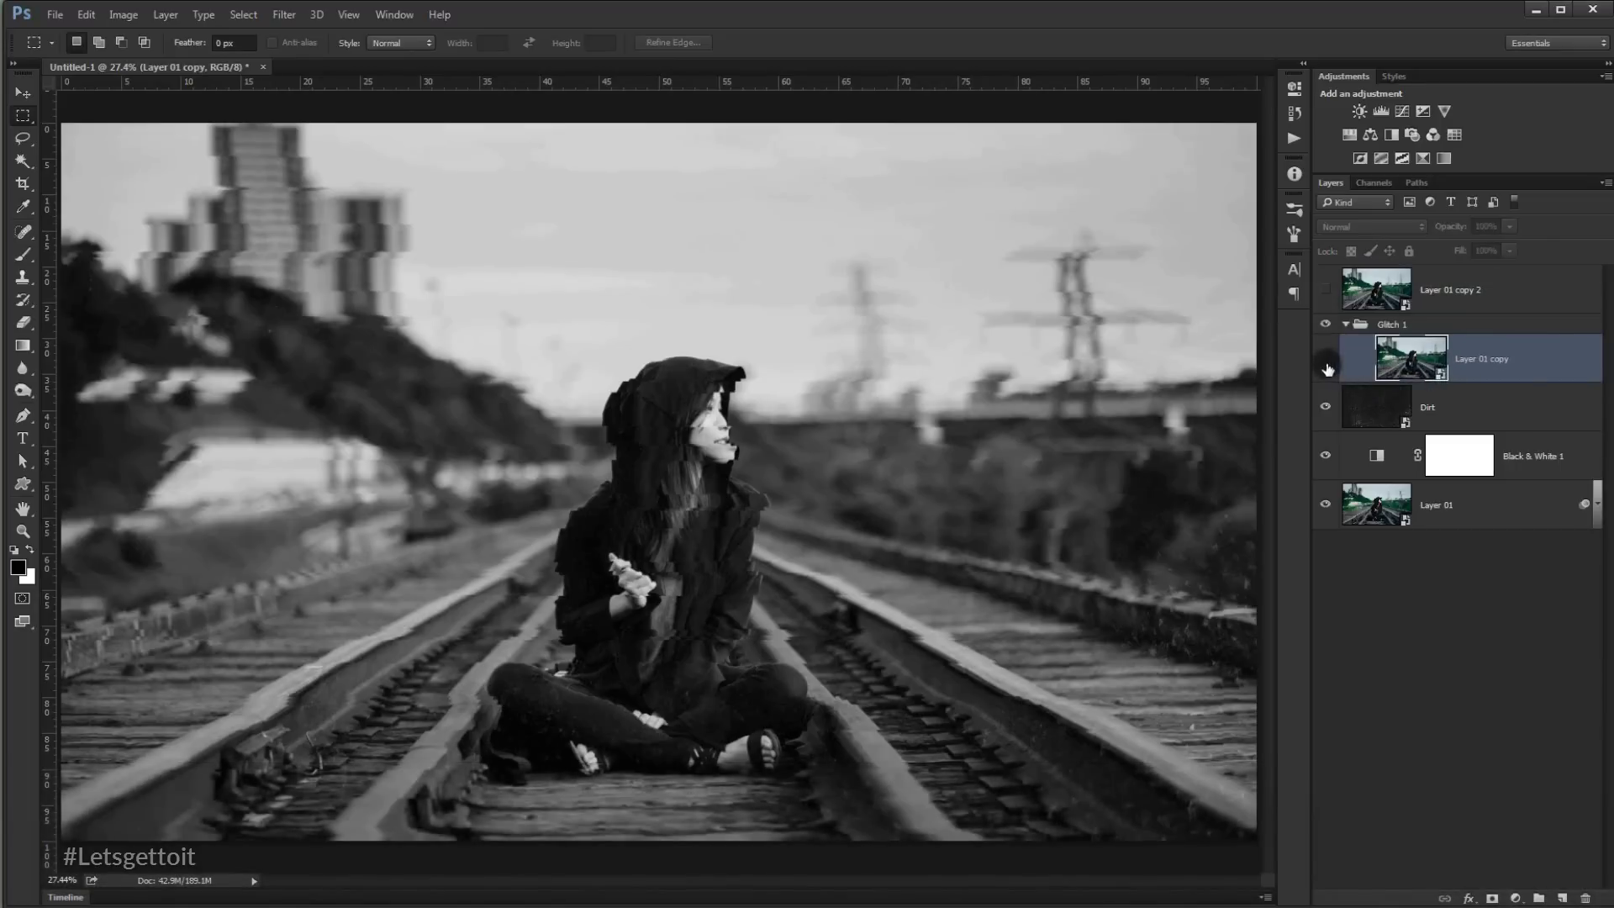
pyautogui.click(1327, 366)
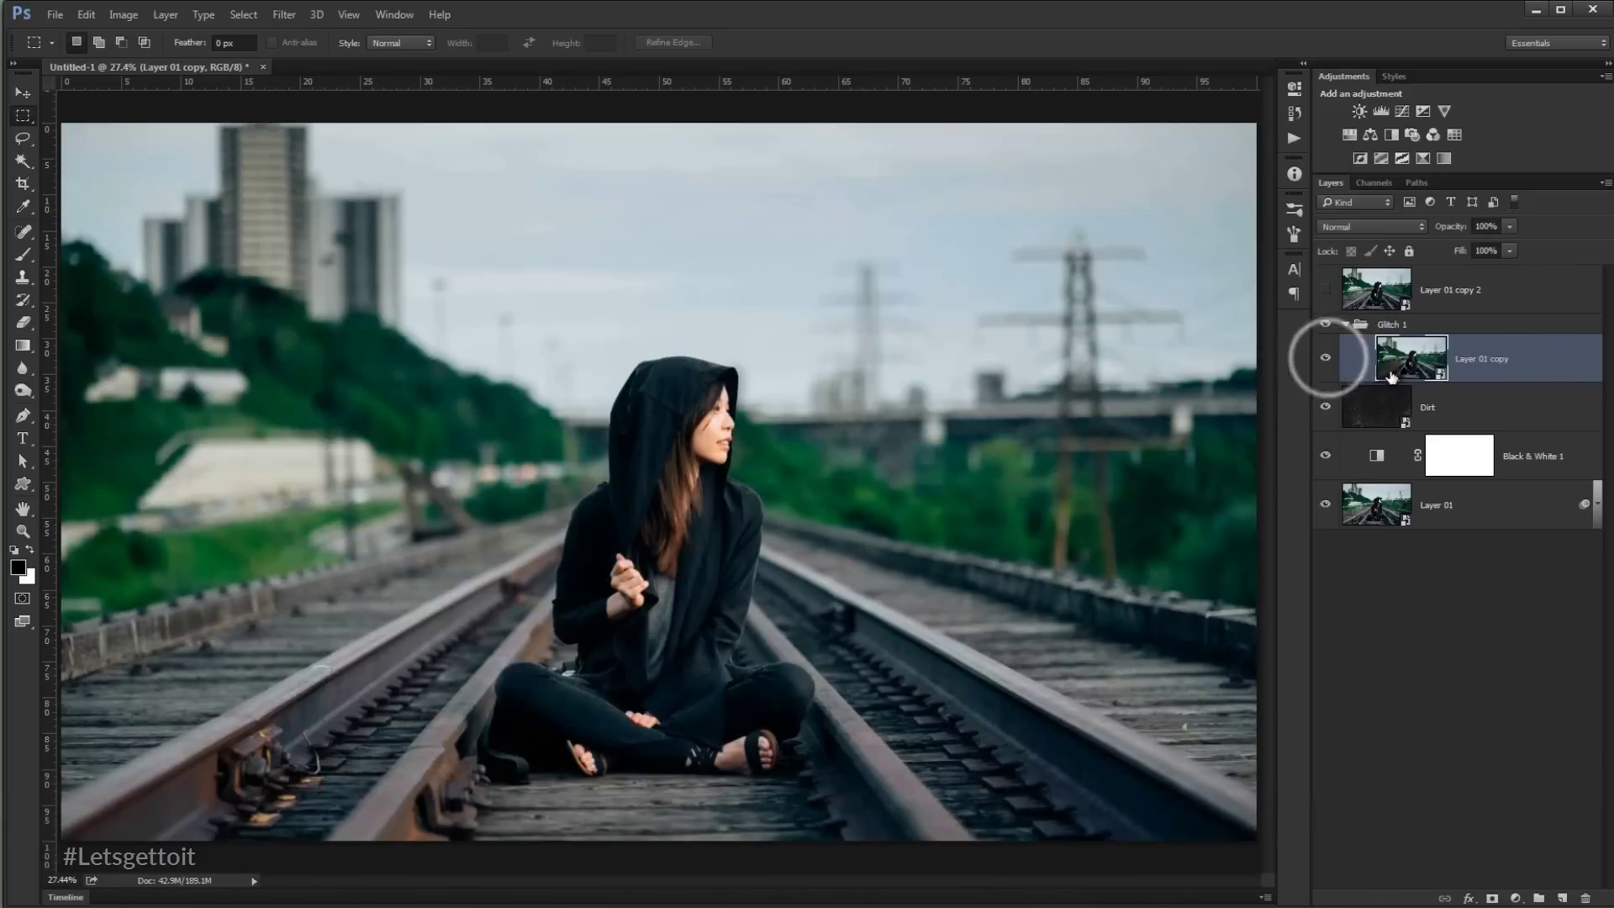
# Step: Reset the foreground and background colours to black and white
pyautogui.click(19, 567)
pyautogui.click(1317, 351)
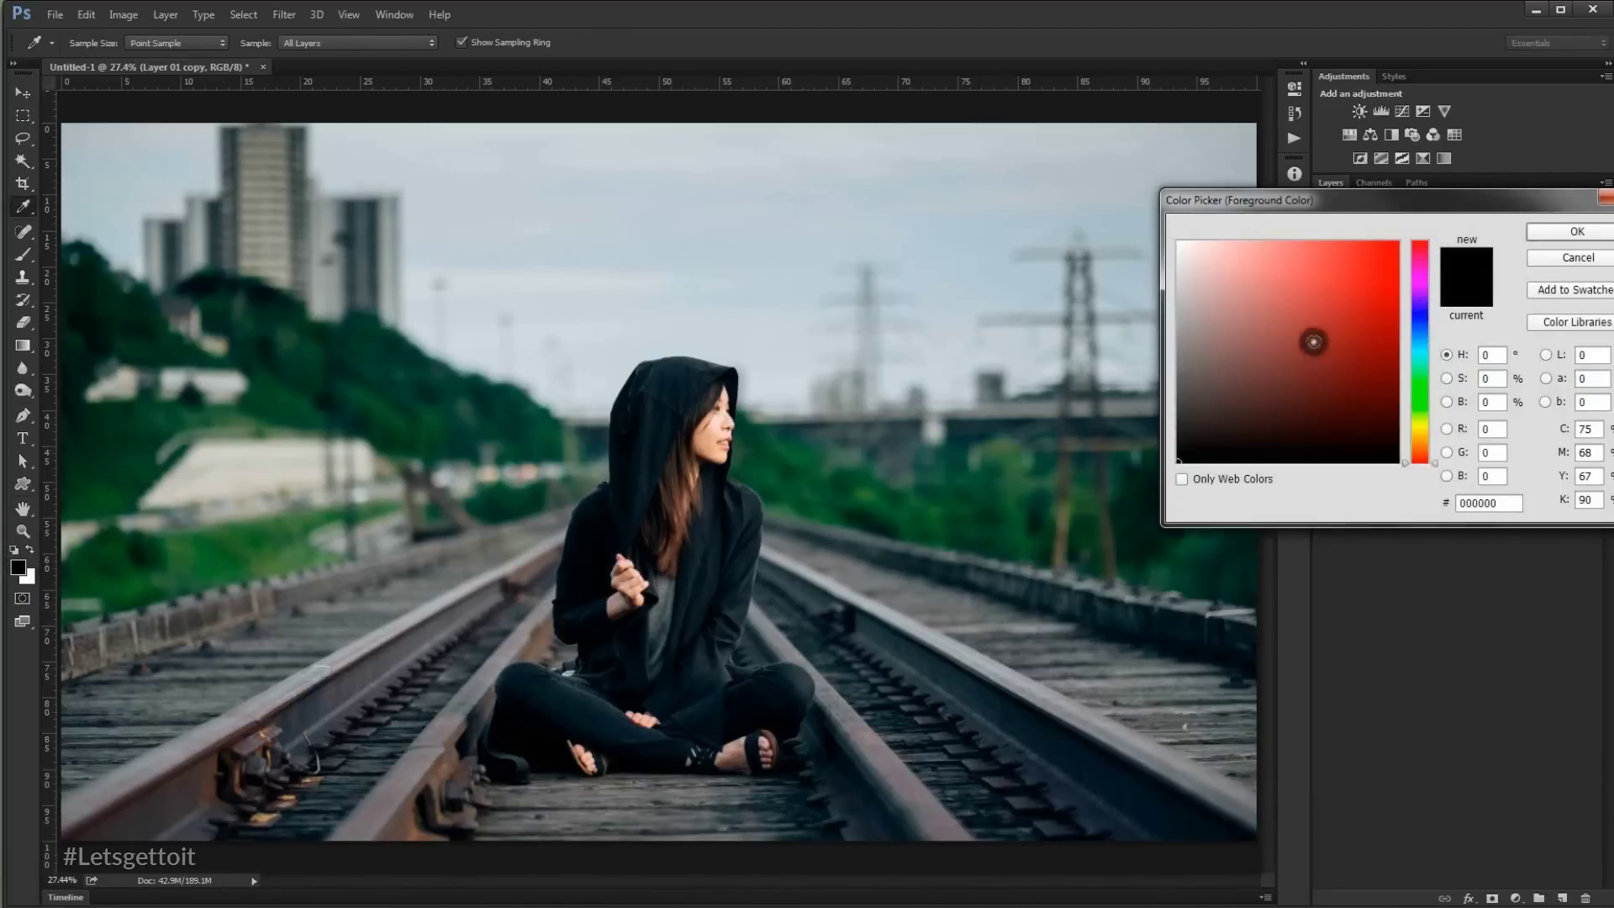
pyautogui.click(1293, 291)
pyautogui.click(1577, 232)
pyautogui.press('d')
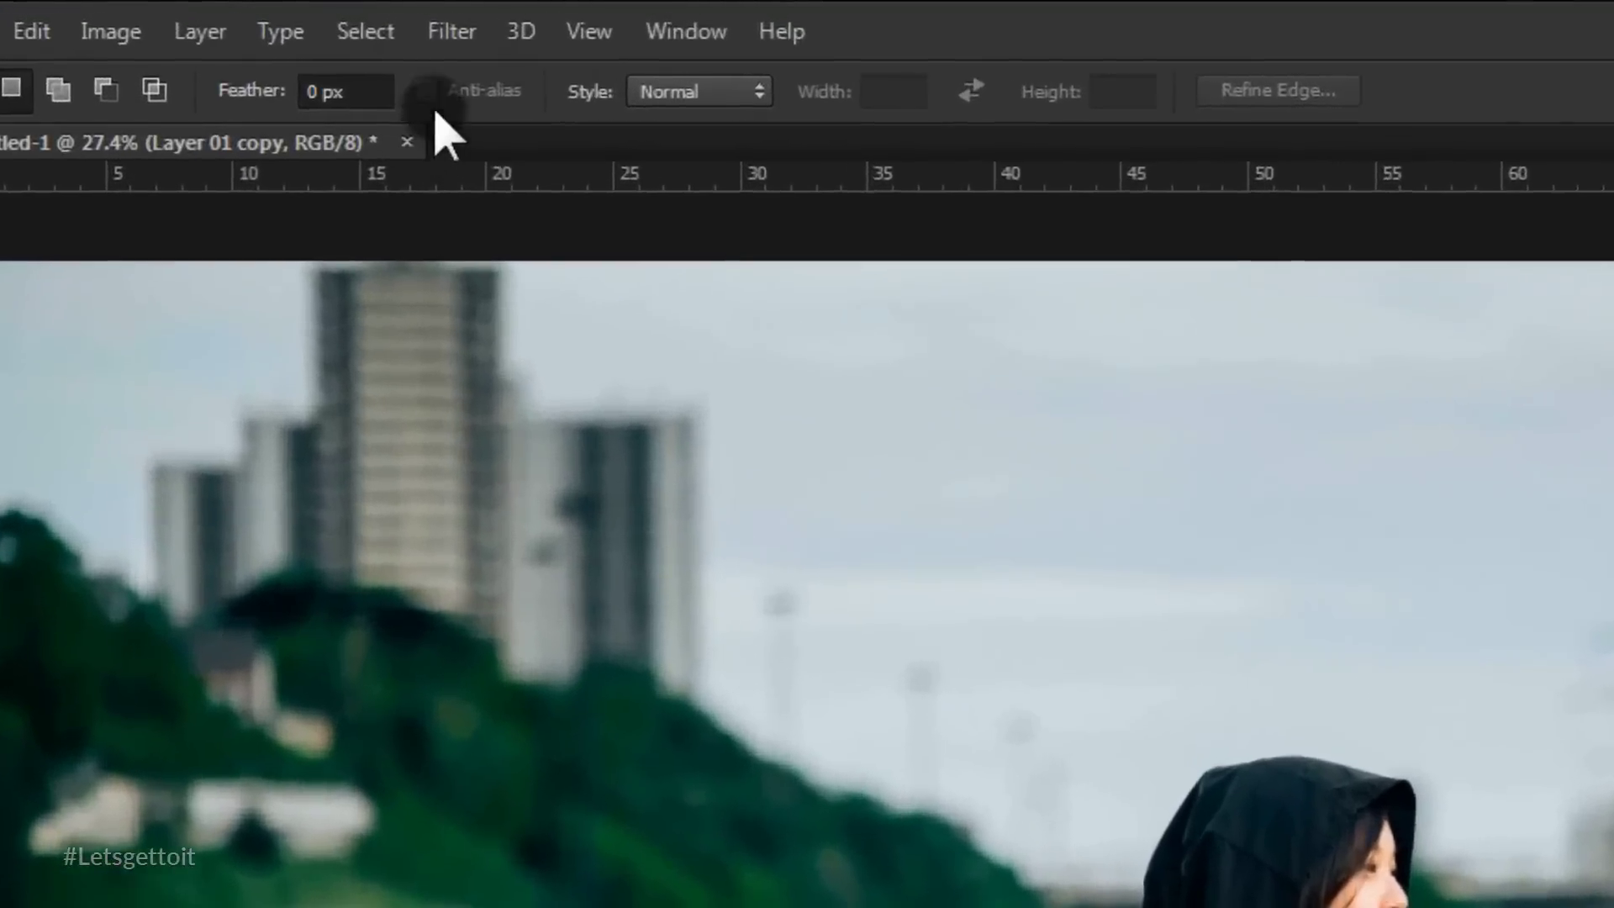
# Step: Apply a Halftone Pattern filter with Line pattern type to Layer 01 copy via the Filter Gallery
pyautogui.click(284, 14)
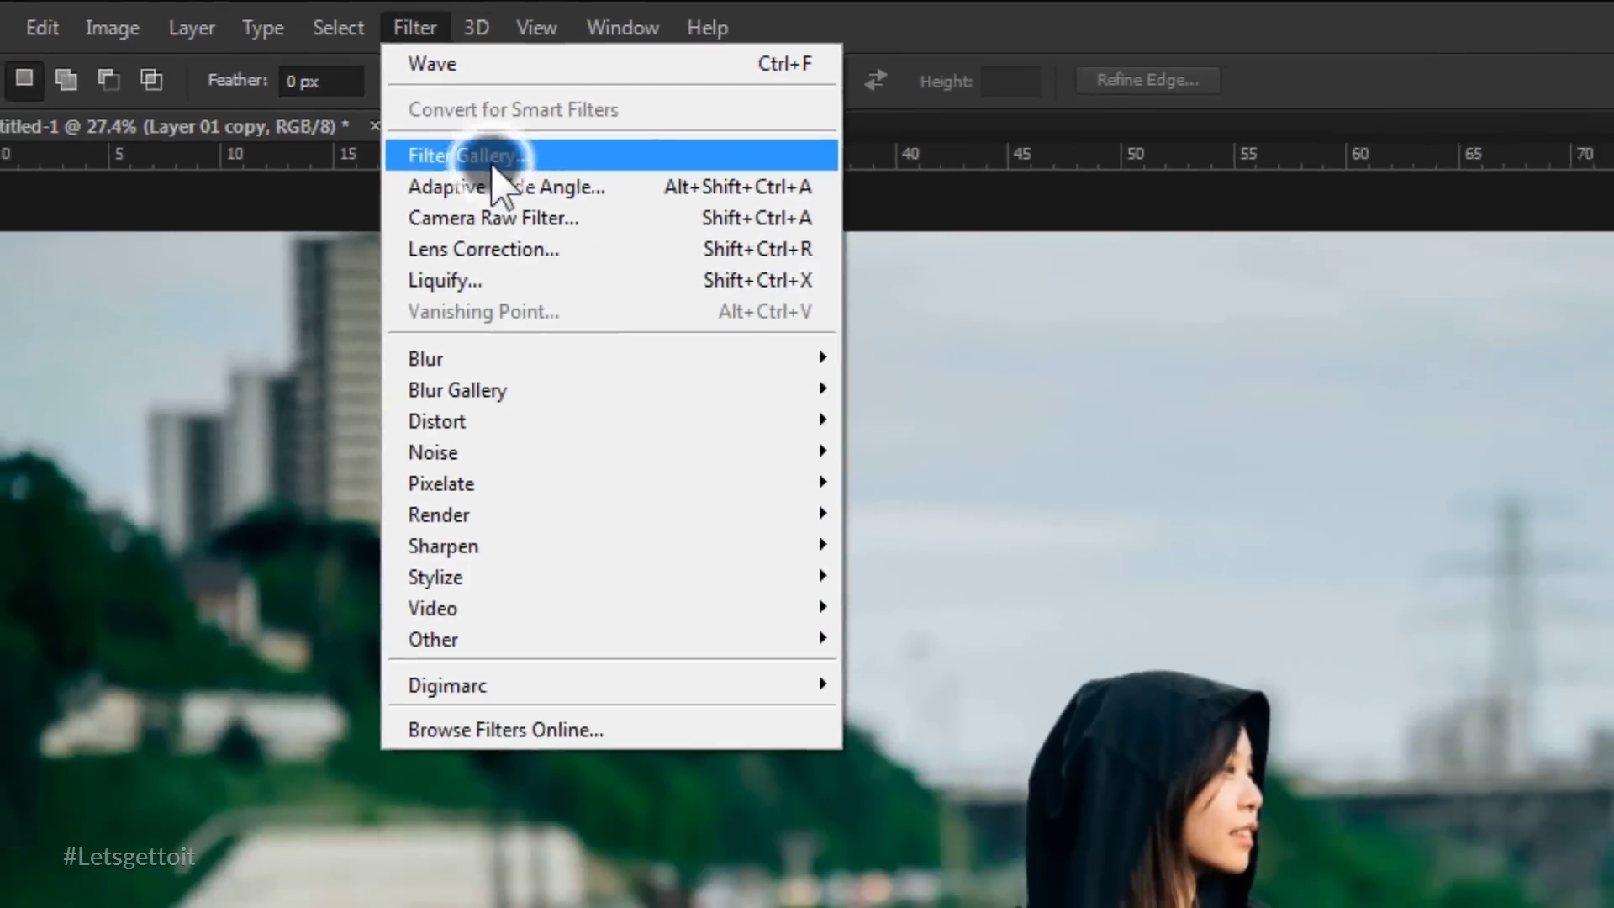
pyautogui.click(494, 158)
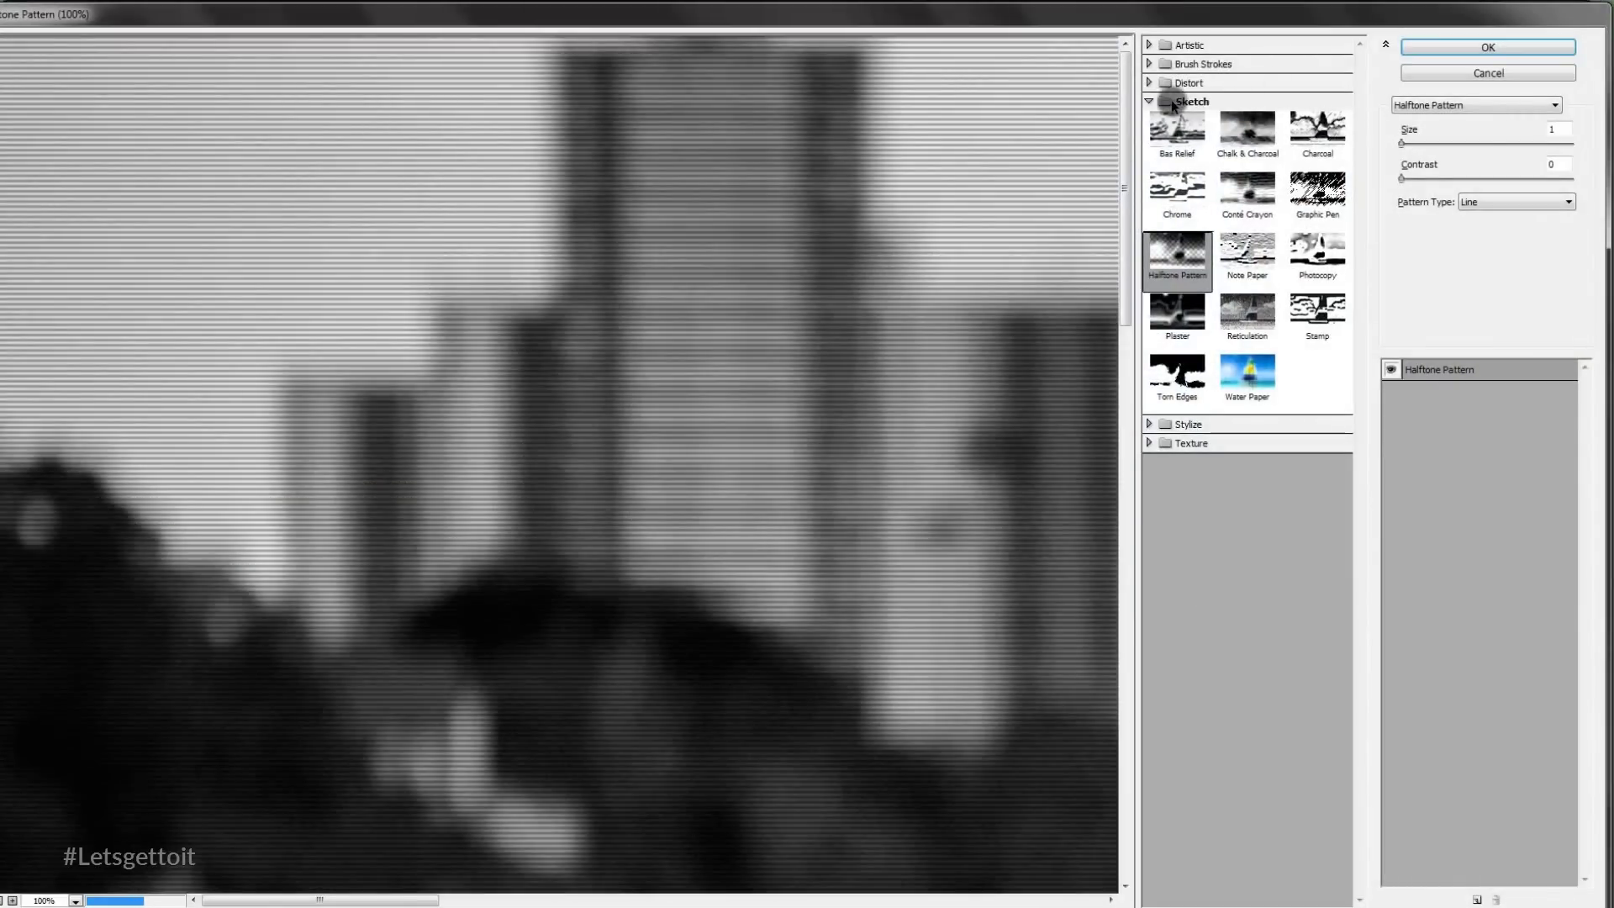
pyautogui.click(1150, 101)
pyautogui.click(1149, 102)
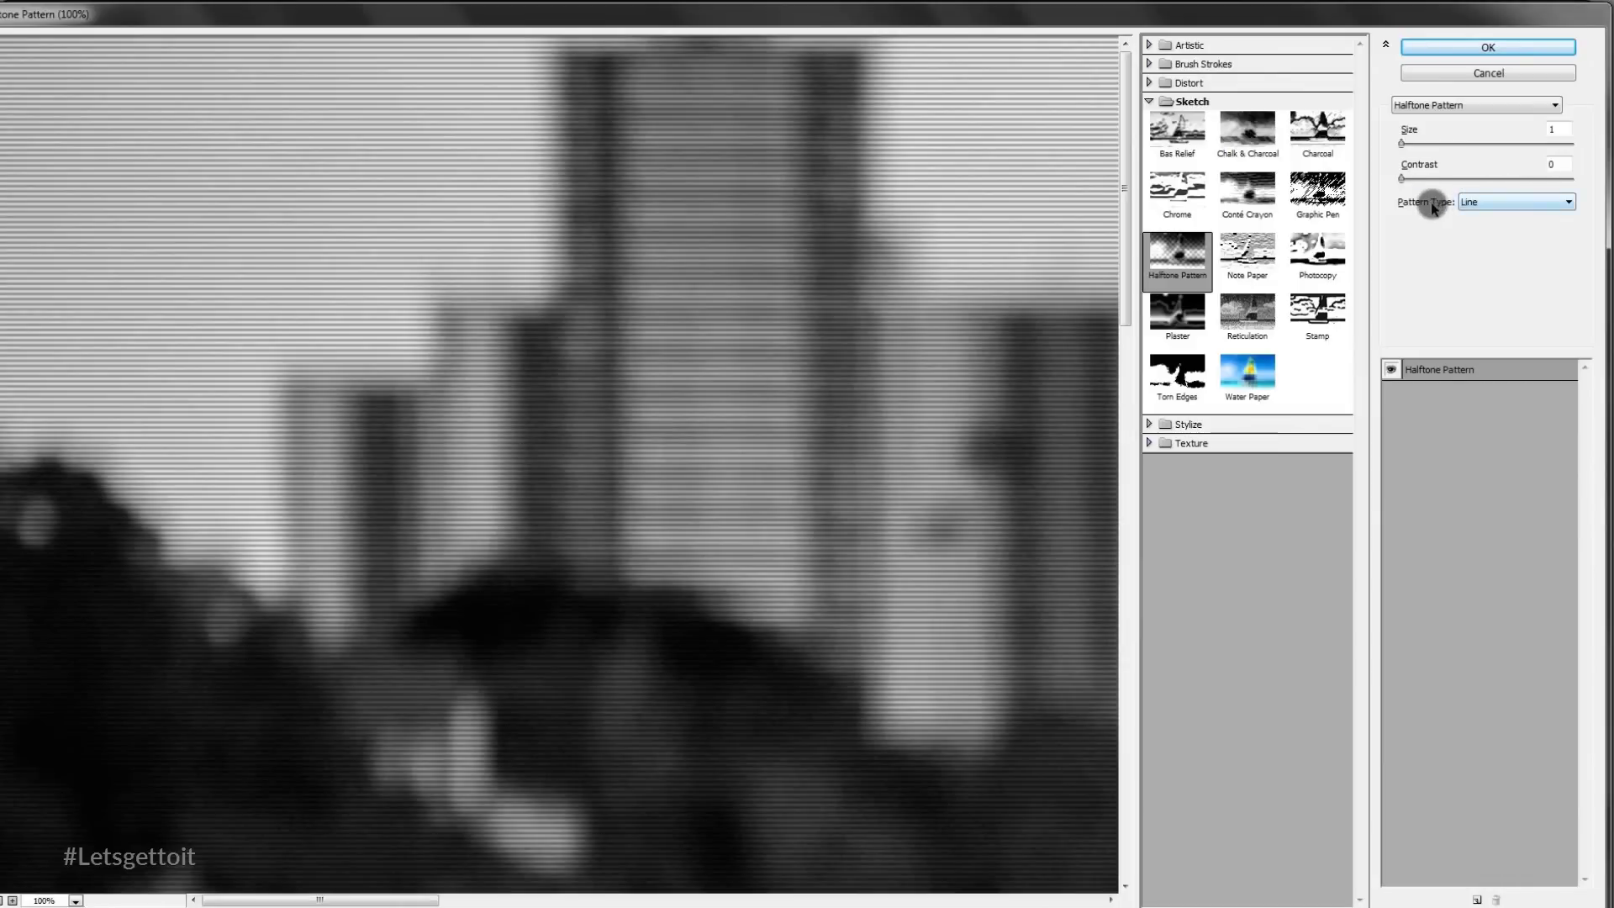
pyautogui.click(1486, 202)
pyautogui.click(1486, 244)
pyautogui.click(1488, 48)
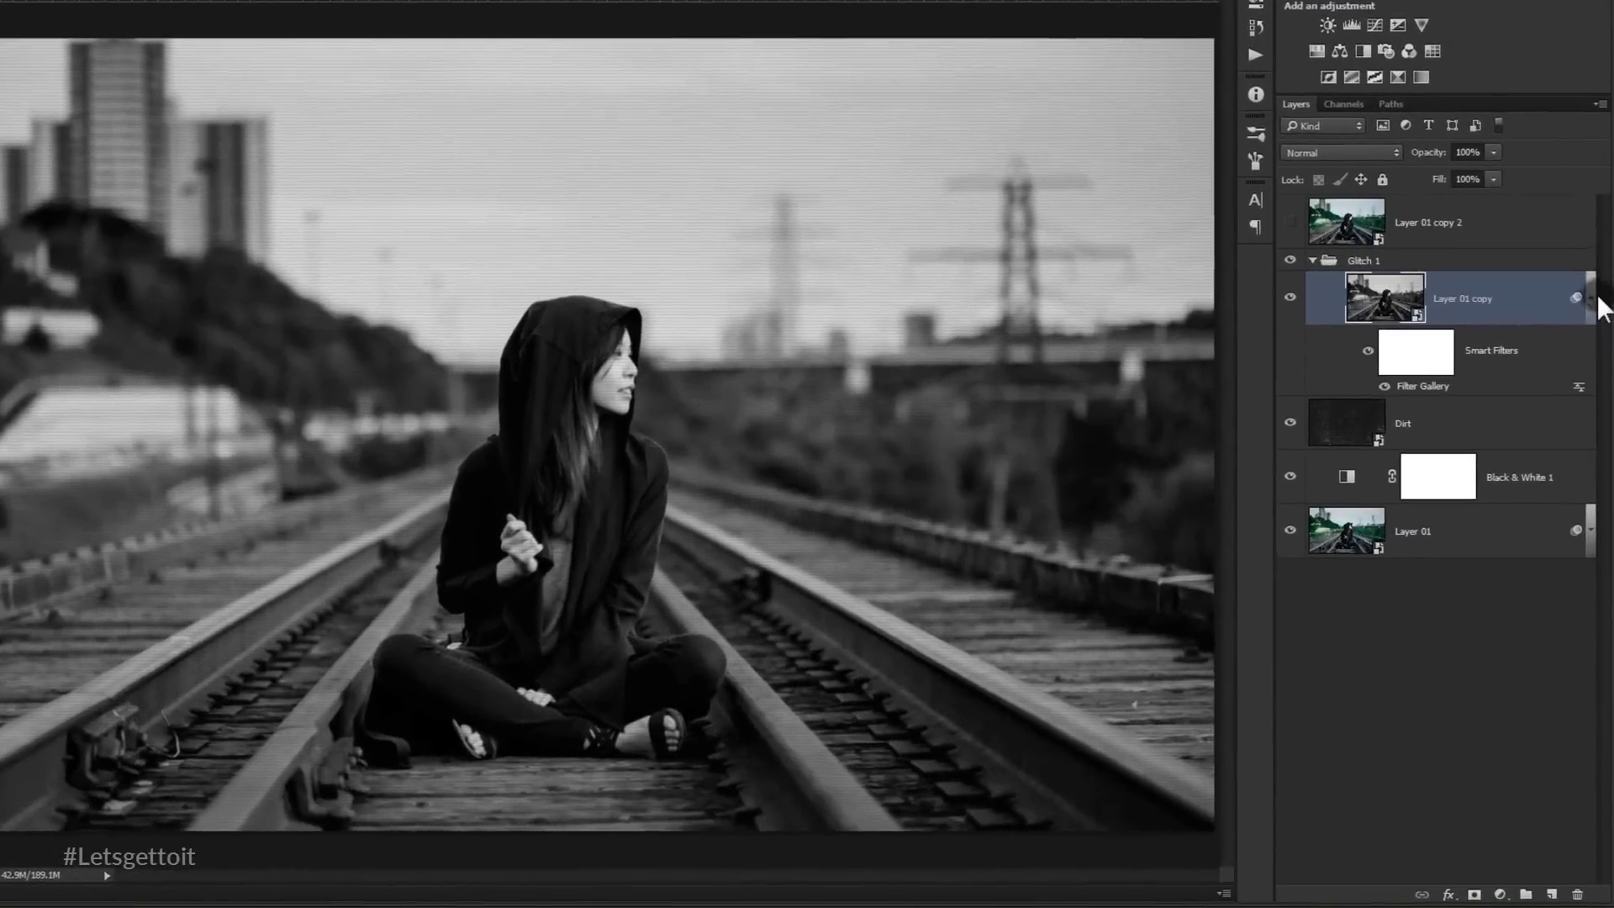
pyautogui.click(1592, 356)
# Step: Duplicate Layer 01 copy as Layer 01 copy 3 and set the original Layer 01 copy to Darken
pyautogui.hotkey('ctrl', 'j')
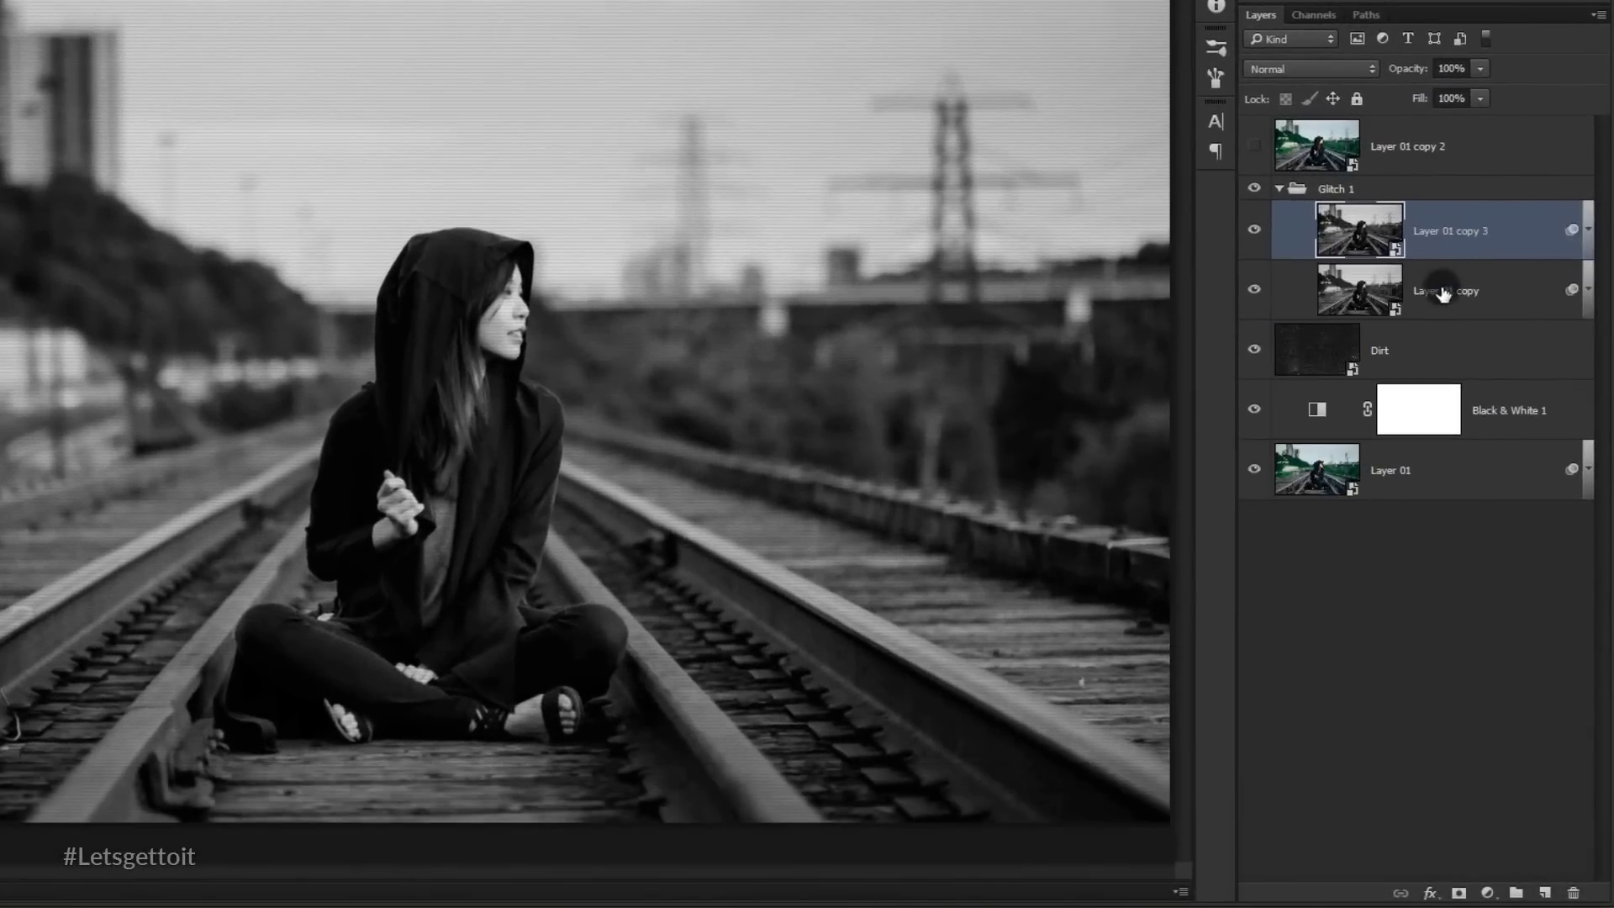
pyautogui.click(1443, 288)
pyautogui.click(1324, 66)
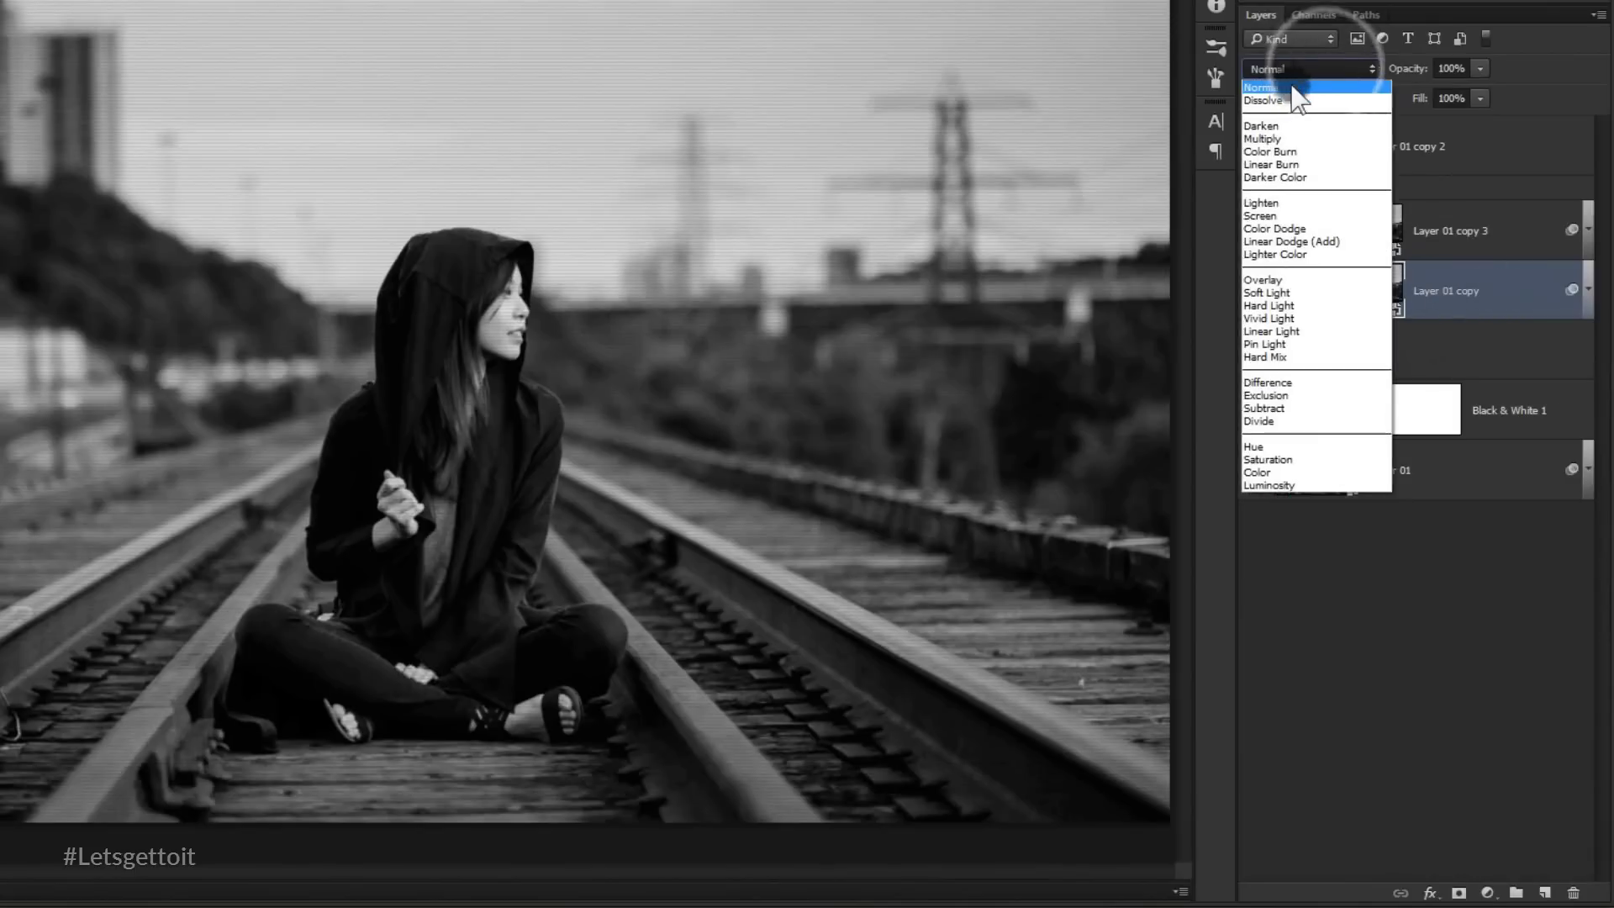
pyautogui.click(1272, 113)
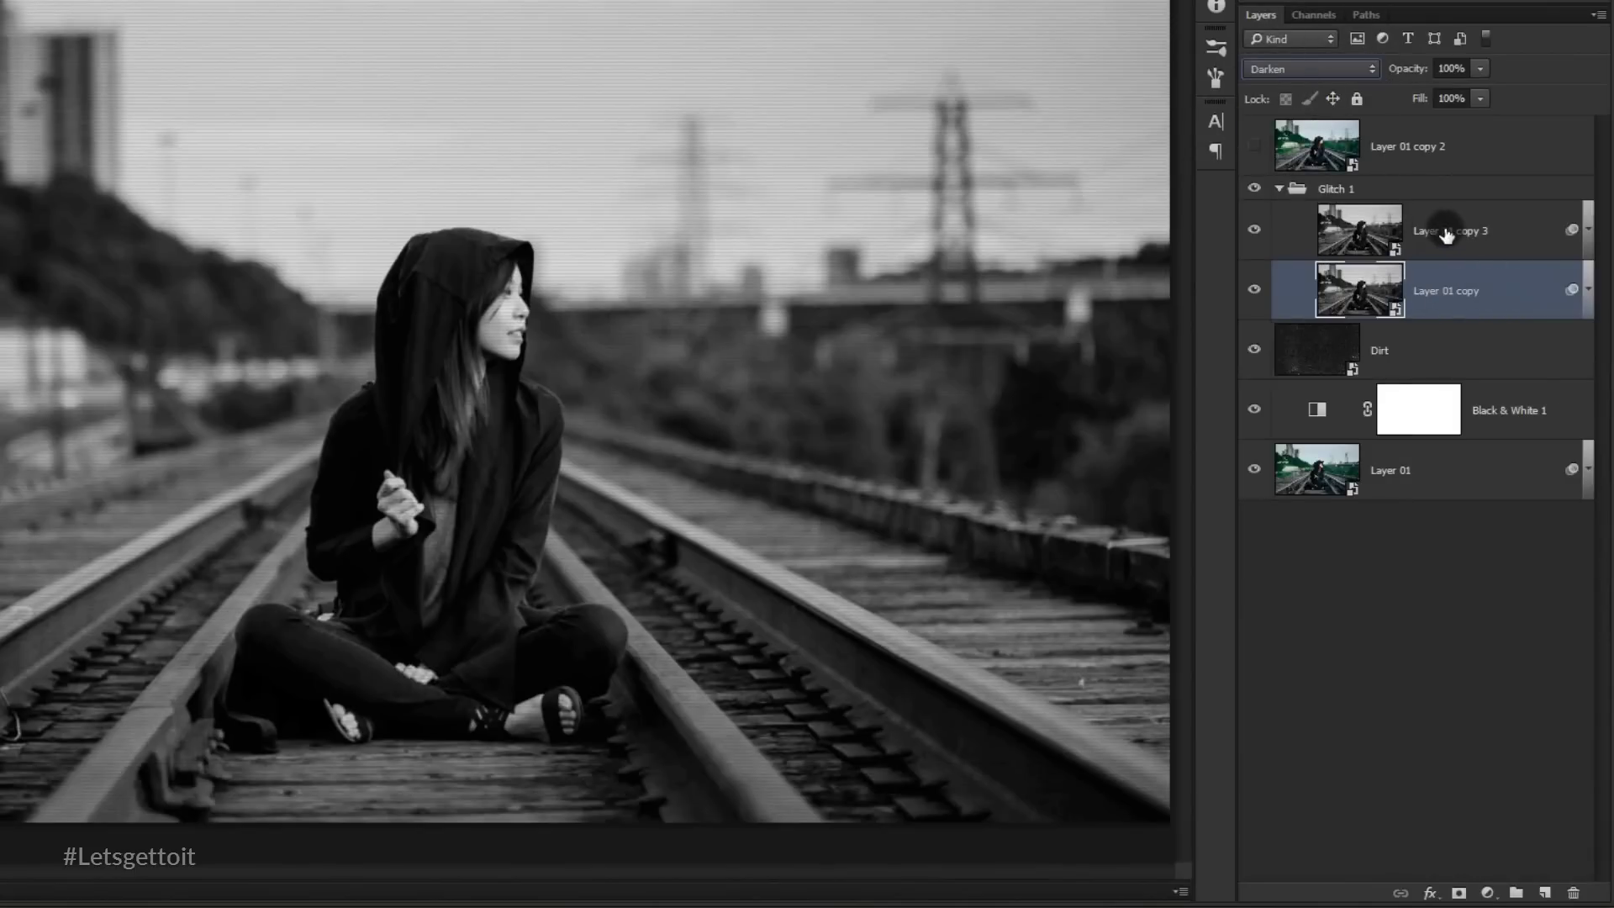
# Step: Apply a Square Wave filter to Layer 01 copy 3 with amplitude 332–820 and 21% scale
pyautogui.click(1551, 239)
pyautogui.click(1588, 240)
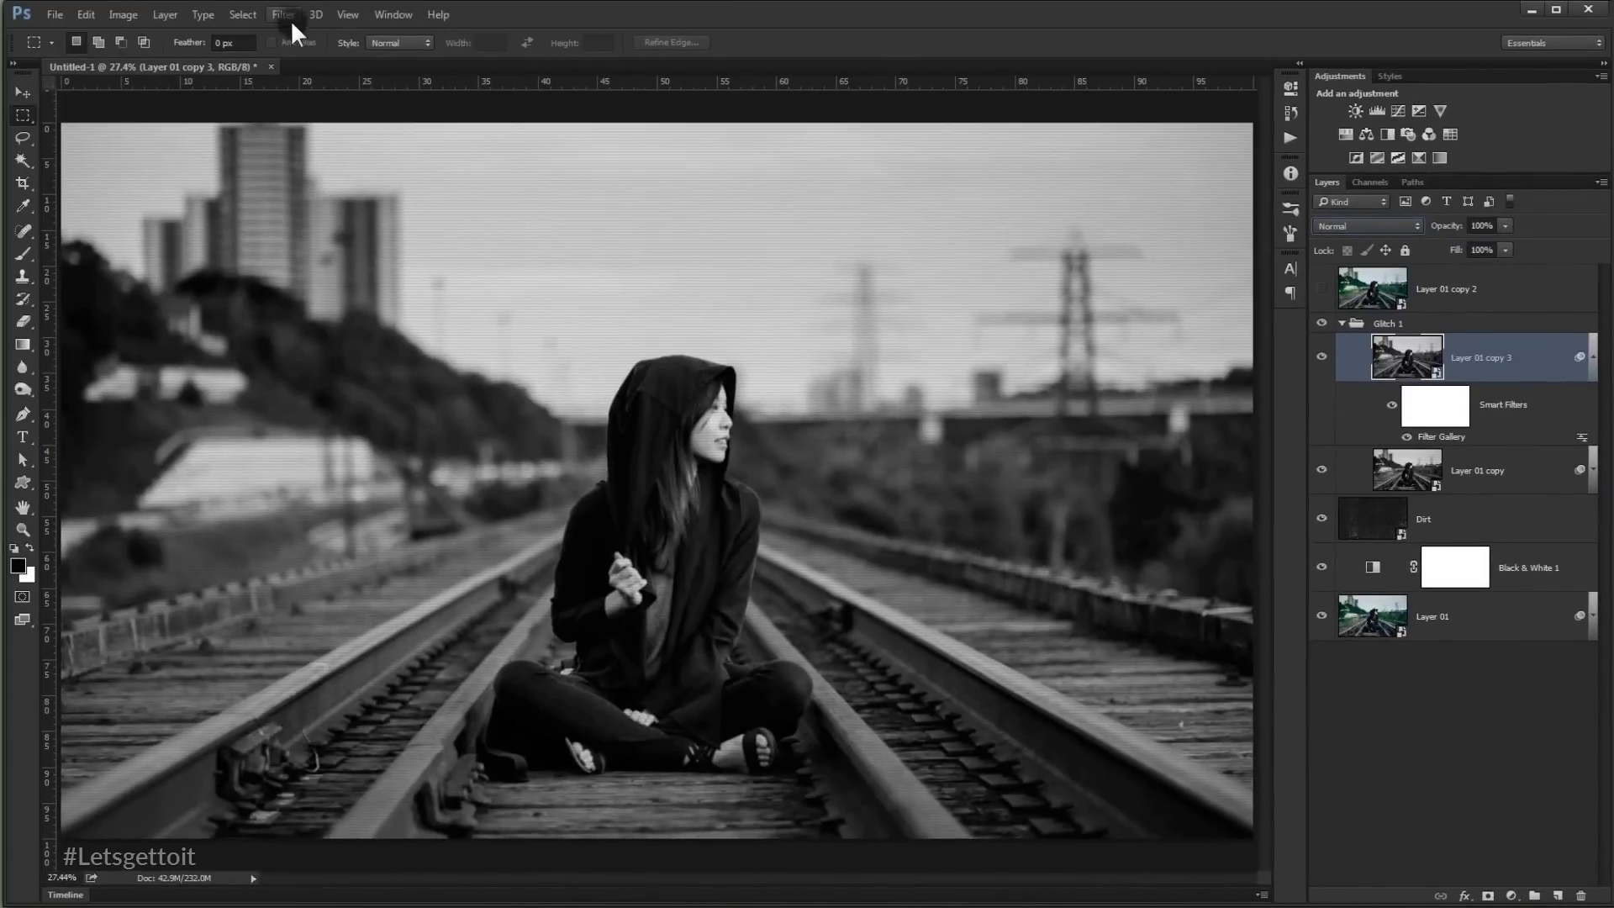
pyautogui.click(291, 19)
pyautogui.moveTo(345, 225)
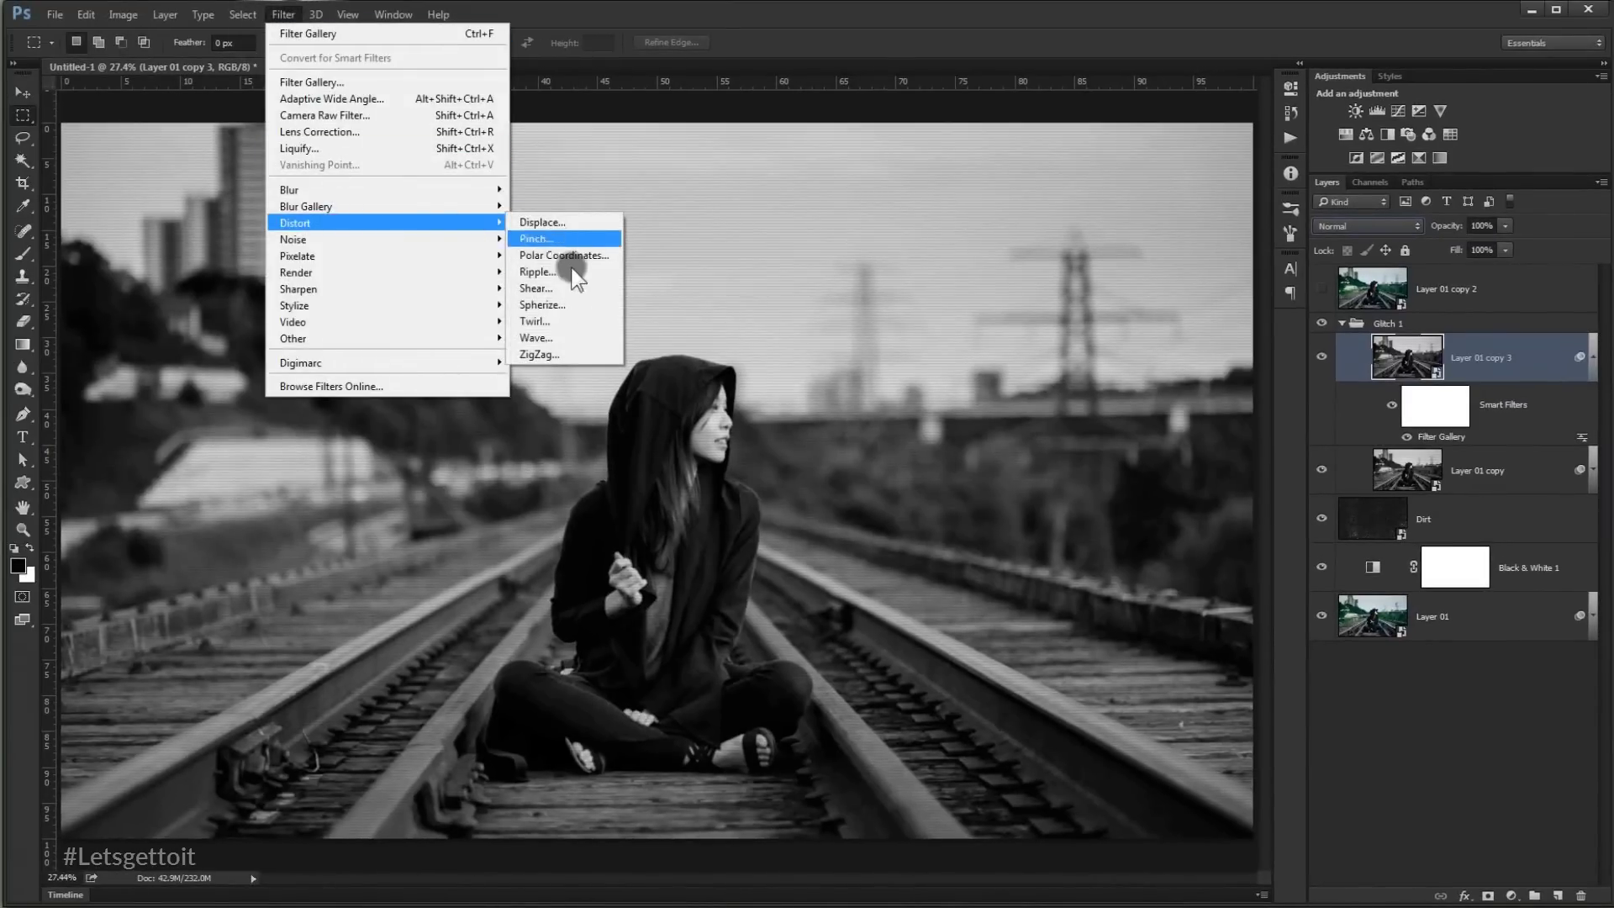
pyautogui.click(562, 335)
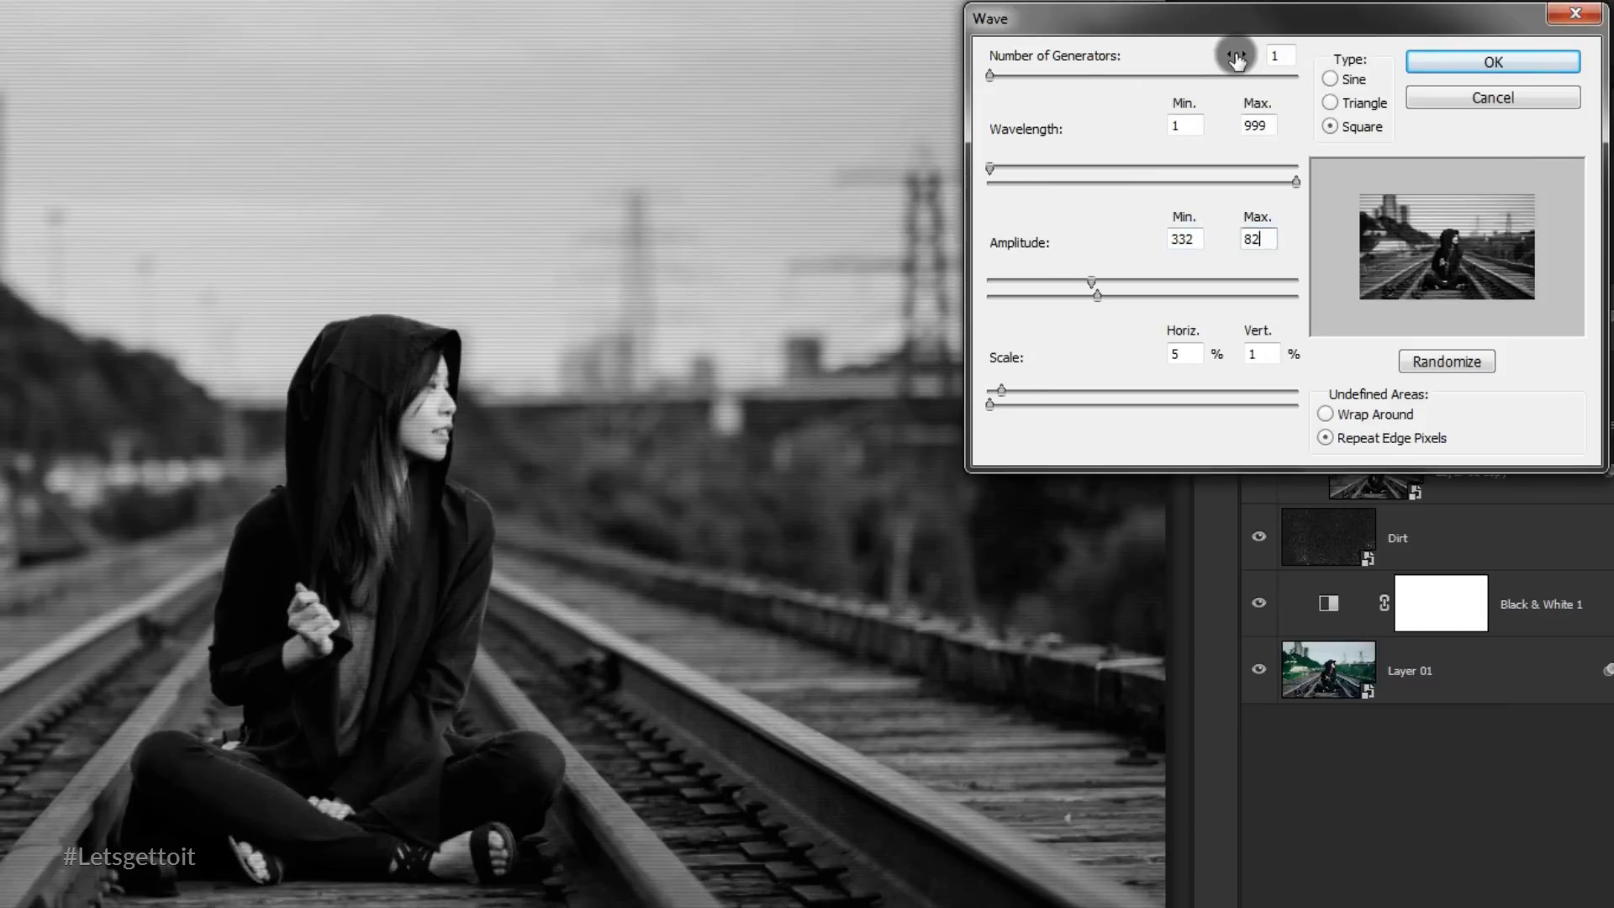
pyautogui.press('Tab')
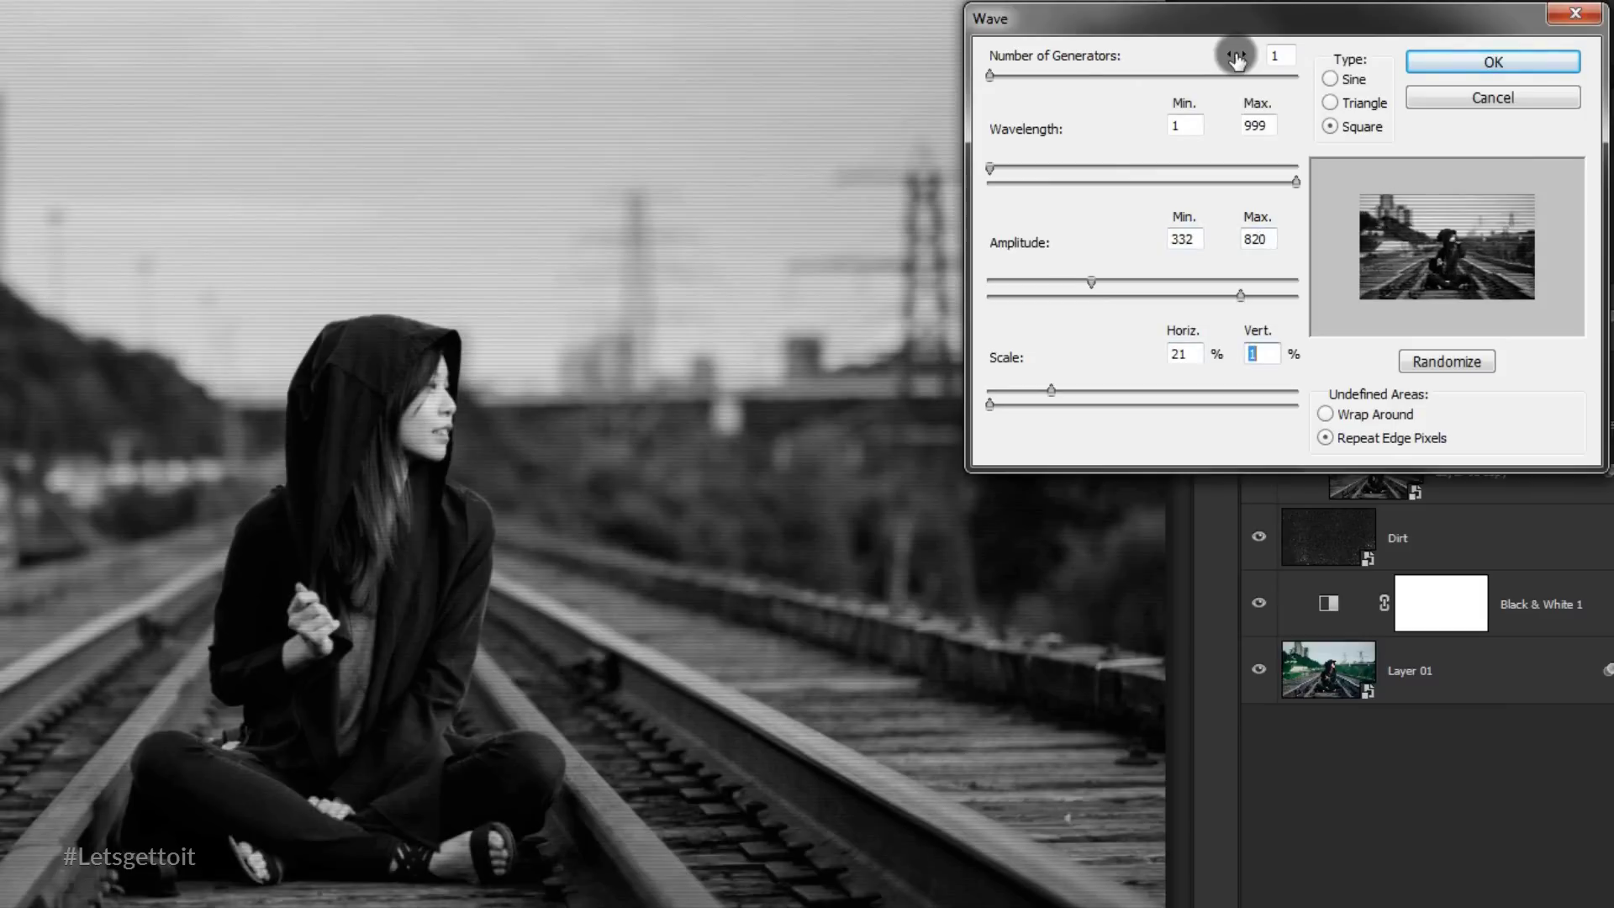
pyautogui.click(1525, 62)
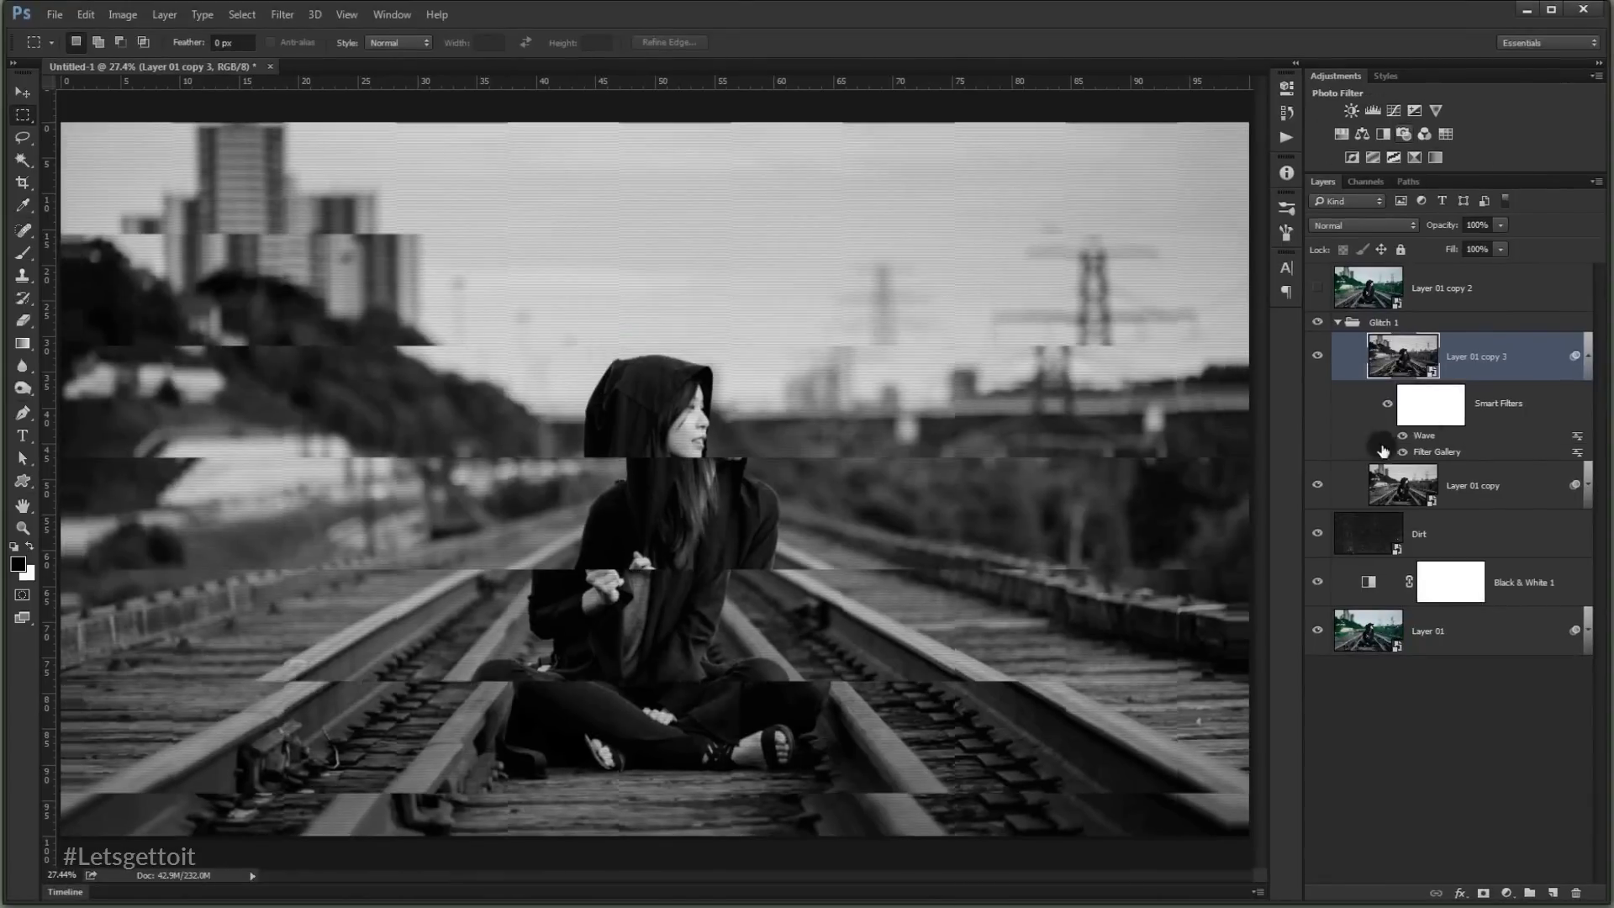
pyautogui.click(1588, 353)
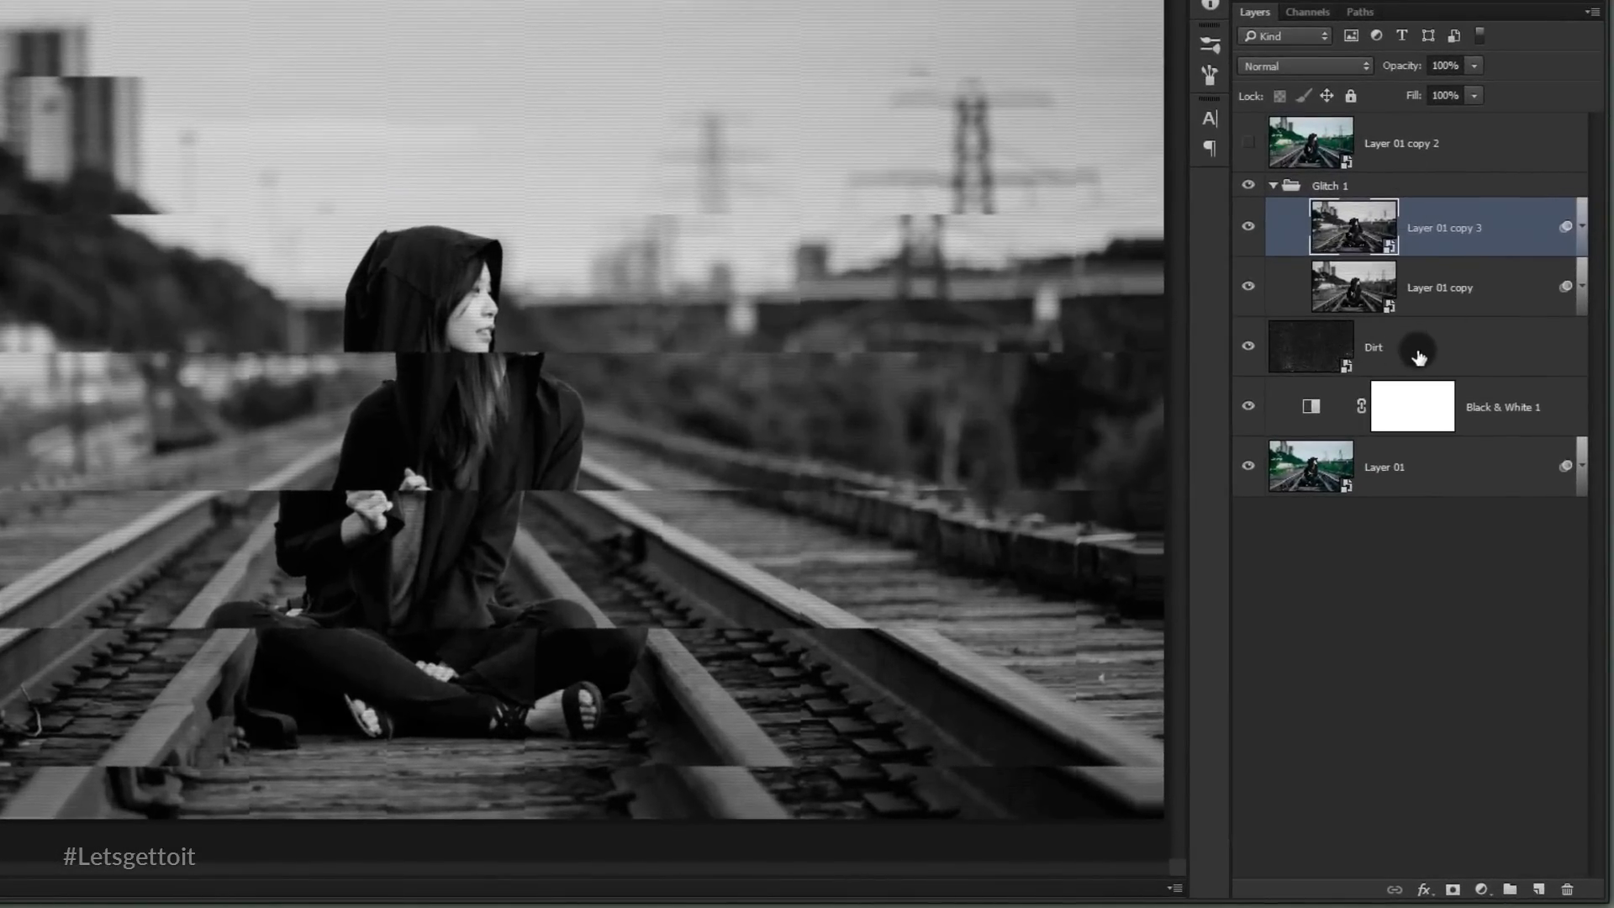
# Step: Copy the Dirt layer above Layer 01 copy 3 and add a red solid Color Fill layer
pyautogui.moveTo(1410, 358); pyautogui.dragTo(1379, 223)
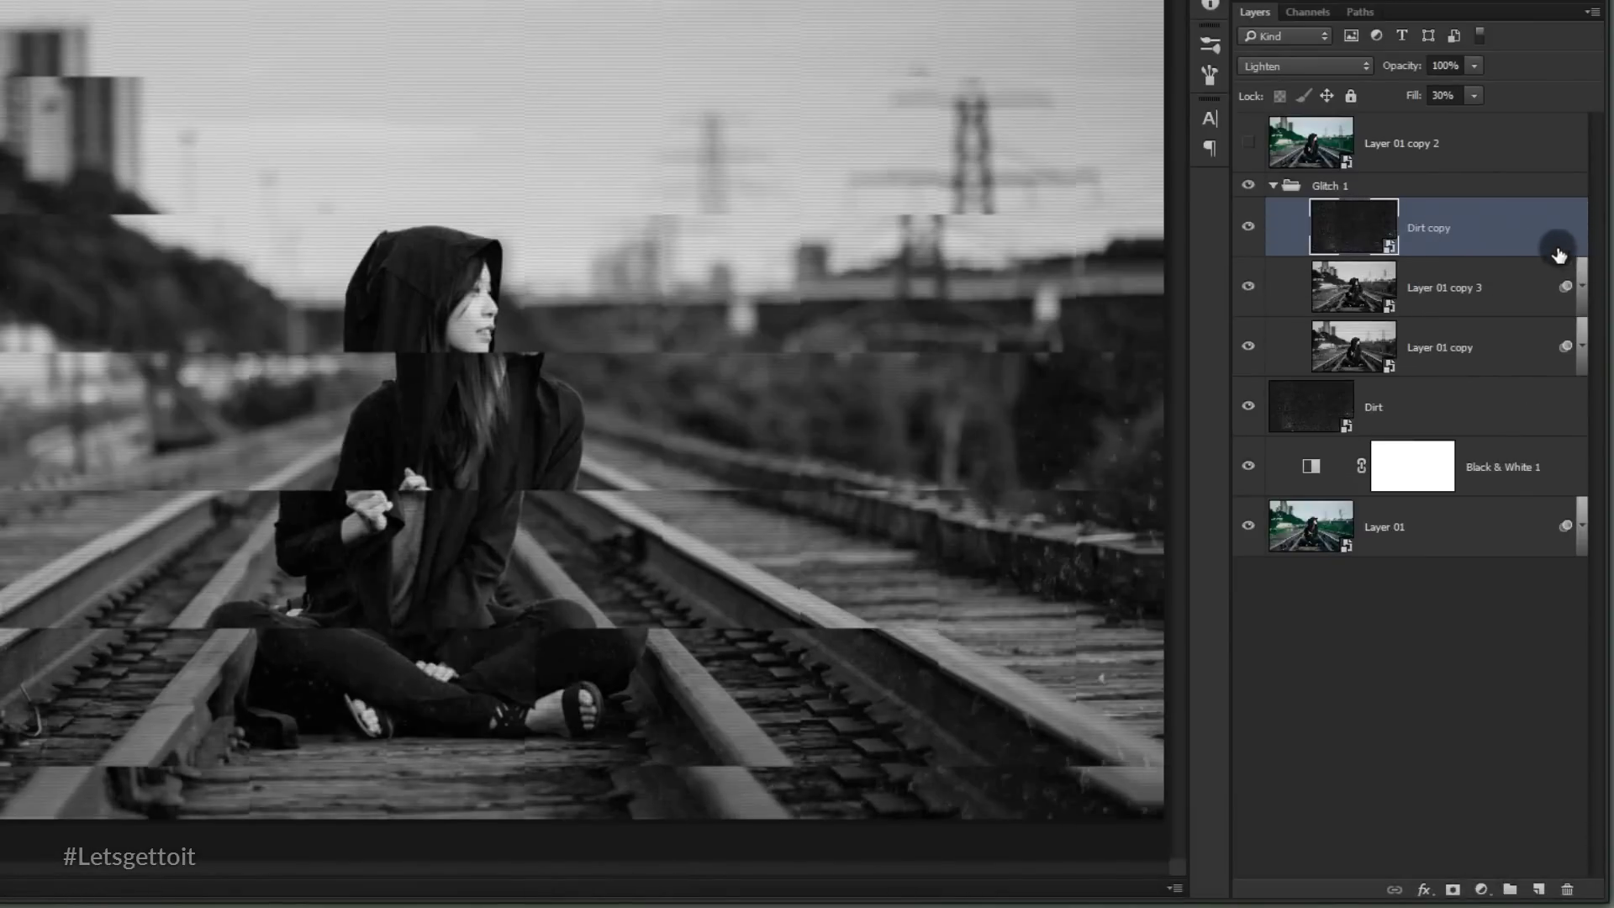
pyautogui.click(1483, 881)
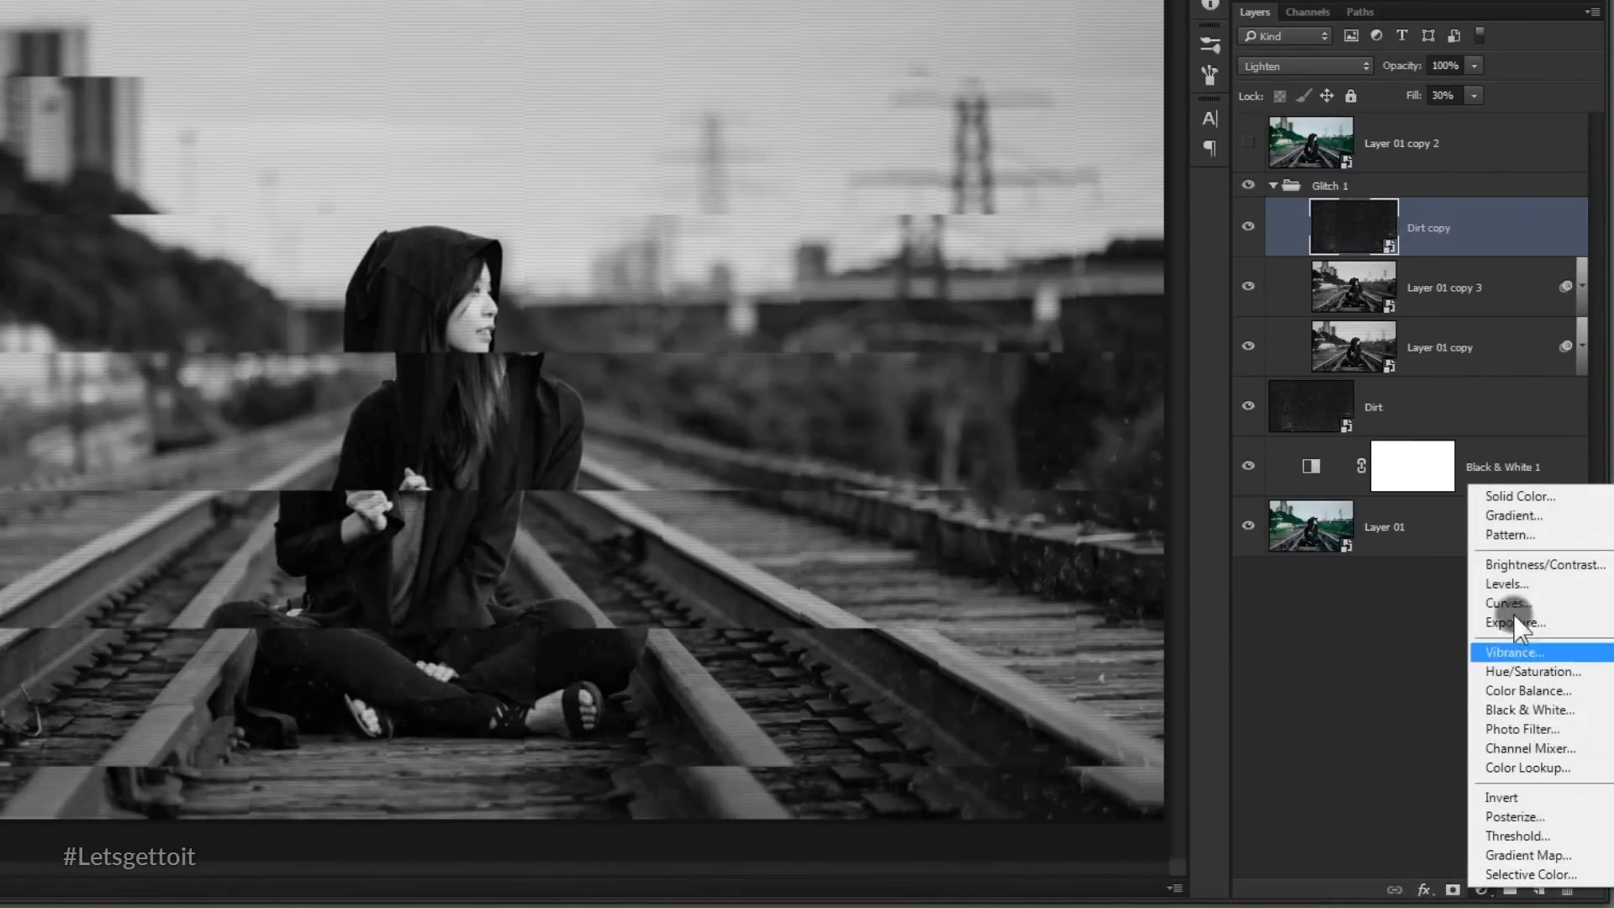
pyautogui.click(1510, 500)
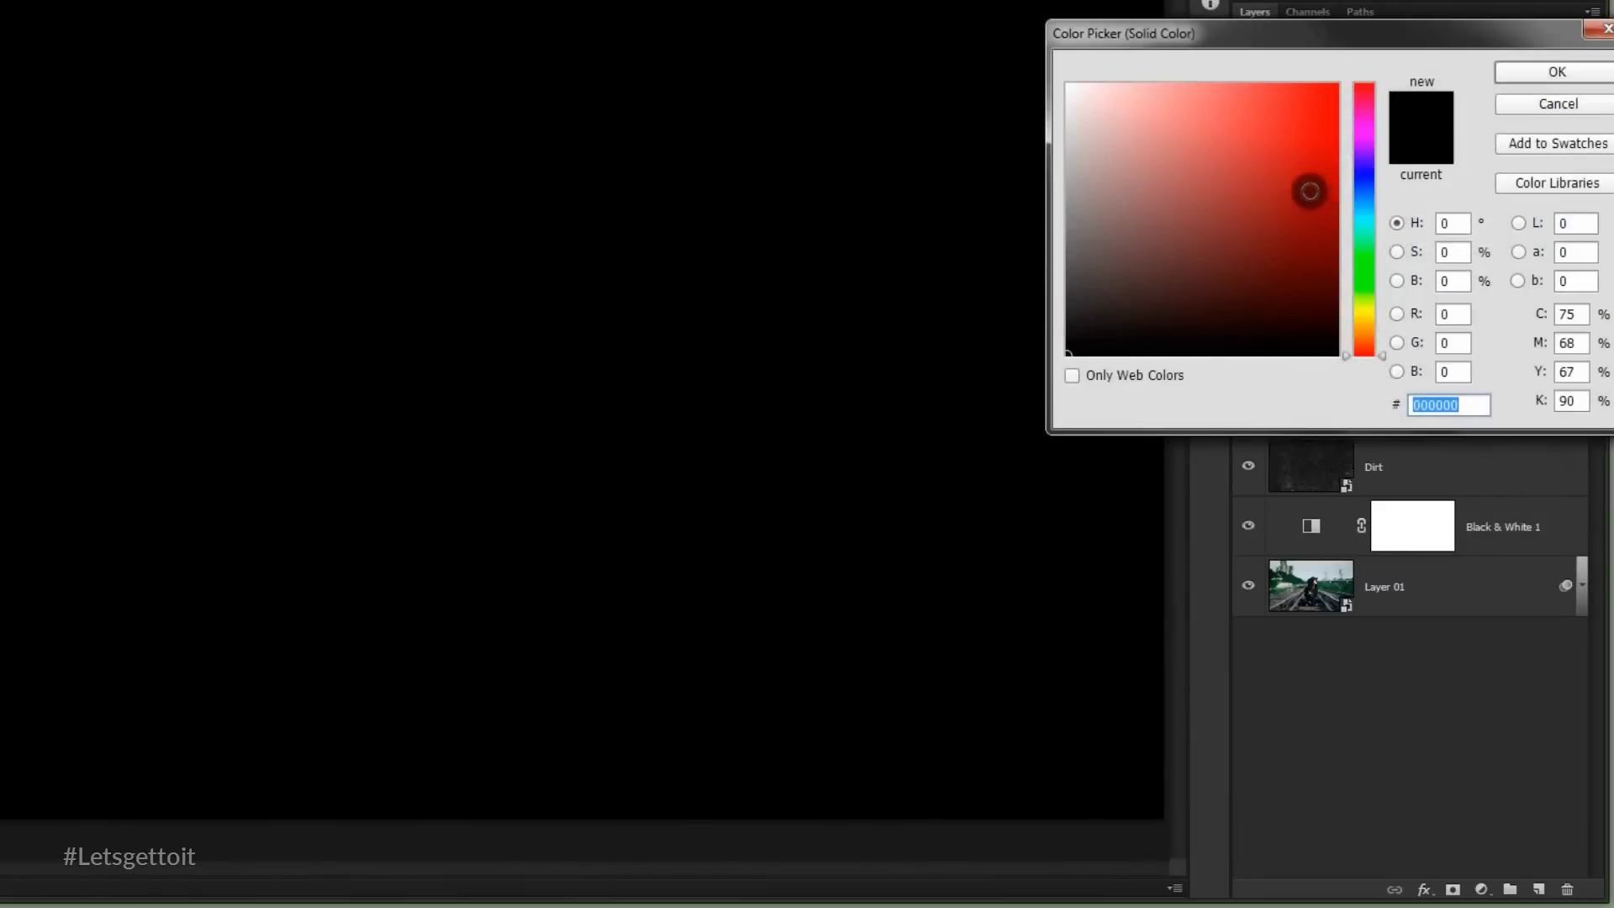
pyautogui.moveTo(1274, 137)
pyautogui.mouseDown()
pyautogui.moveTo(1269, 112)
pyautogui.moveTo(1308, 148)
pyautogui.mouseUp()
pyautogui.click(1557, 72)
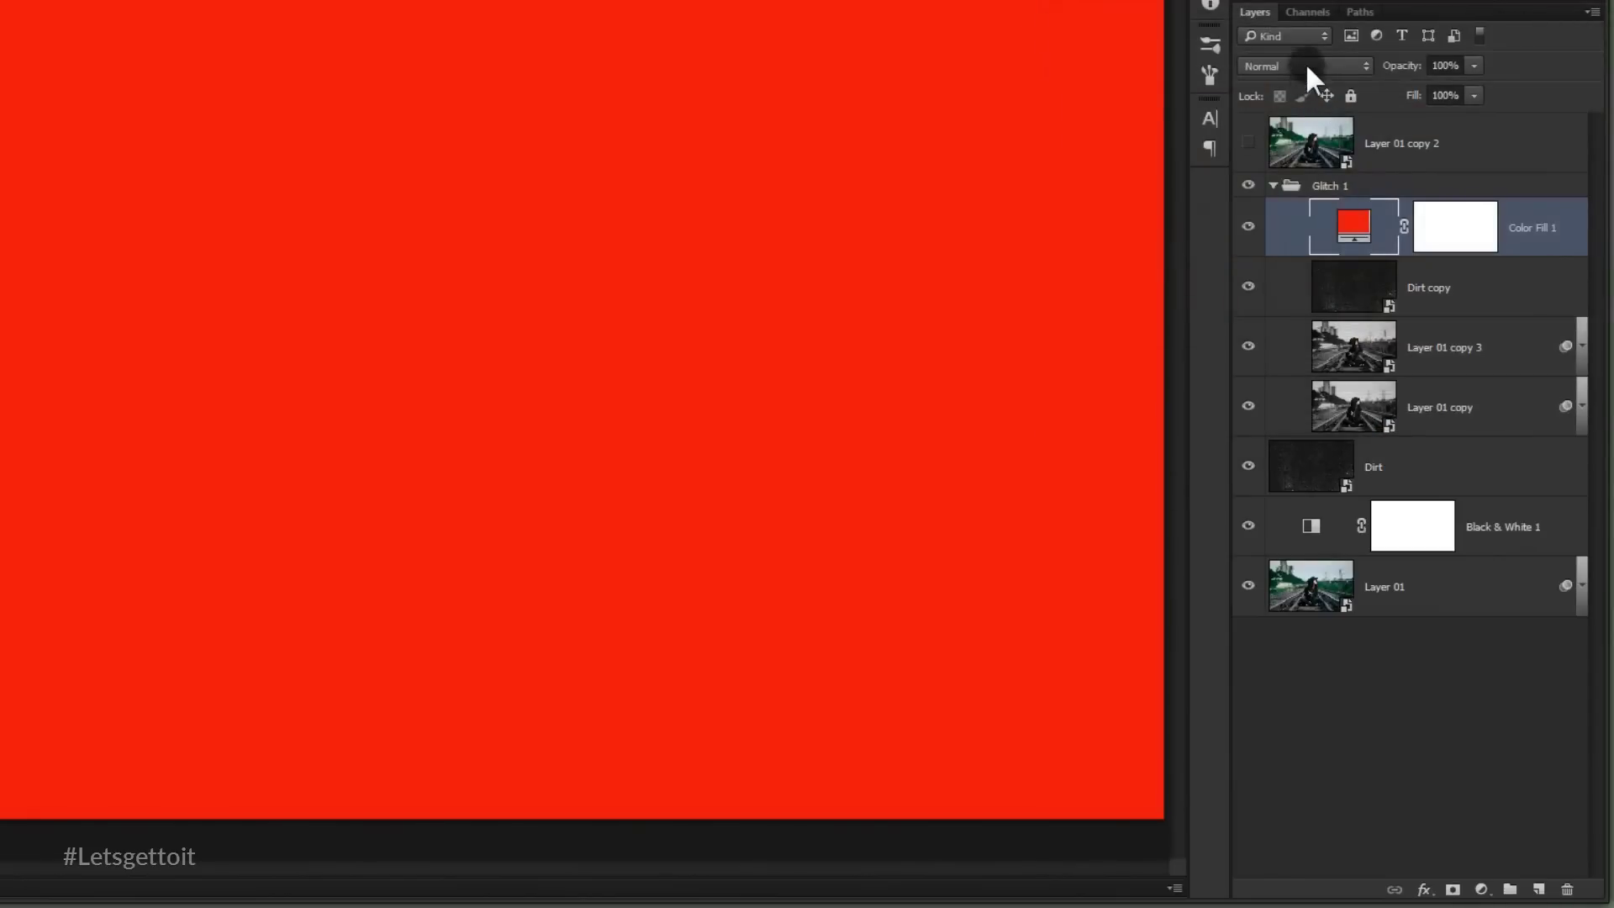
# Step: Blend the red fill with Darken and set the Glitch 1 group to Lighten
pyautogui.click(1305, 62)
pyautogui.click(1285, 123)
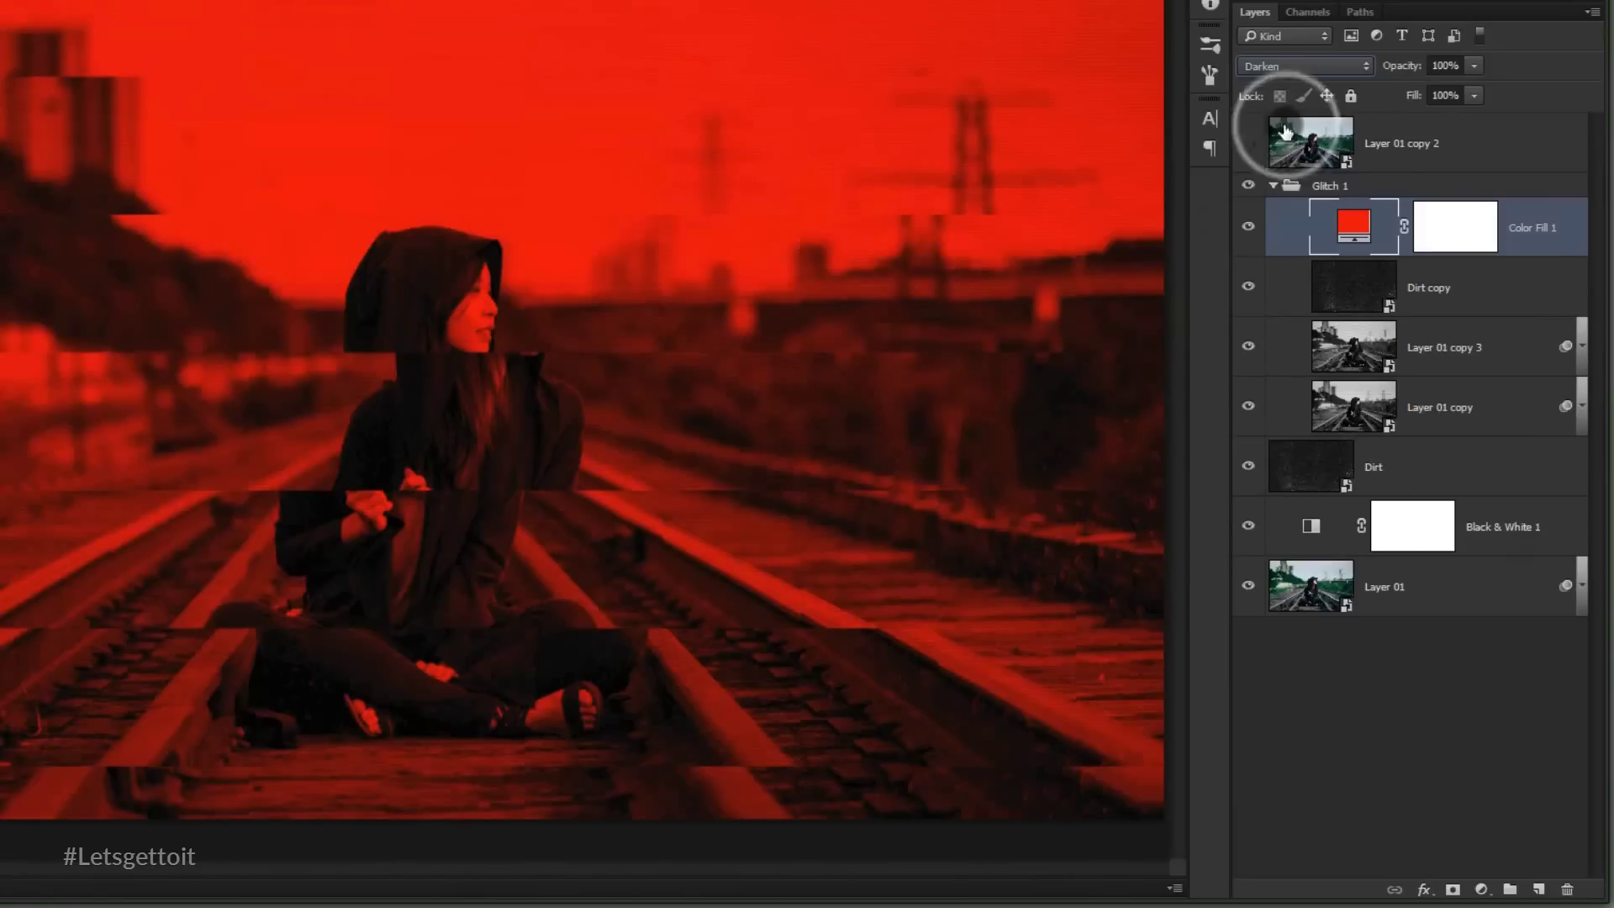
pyautogui.click(1385, 187)
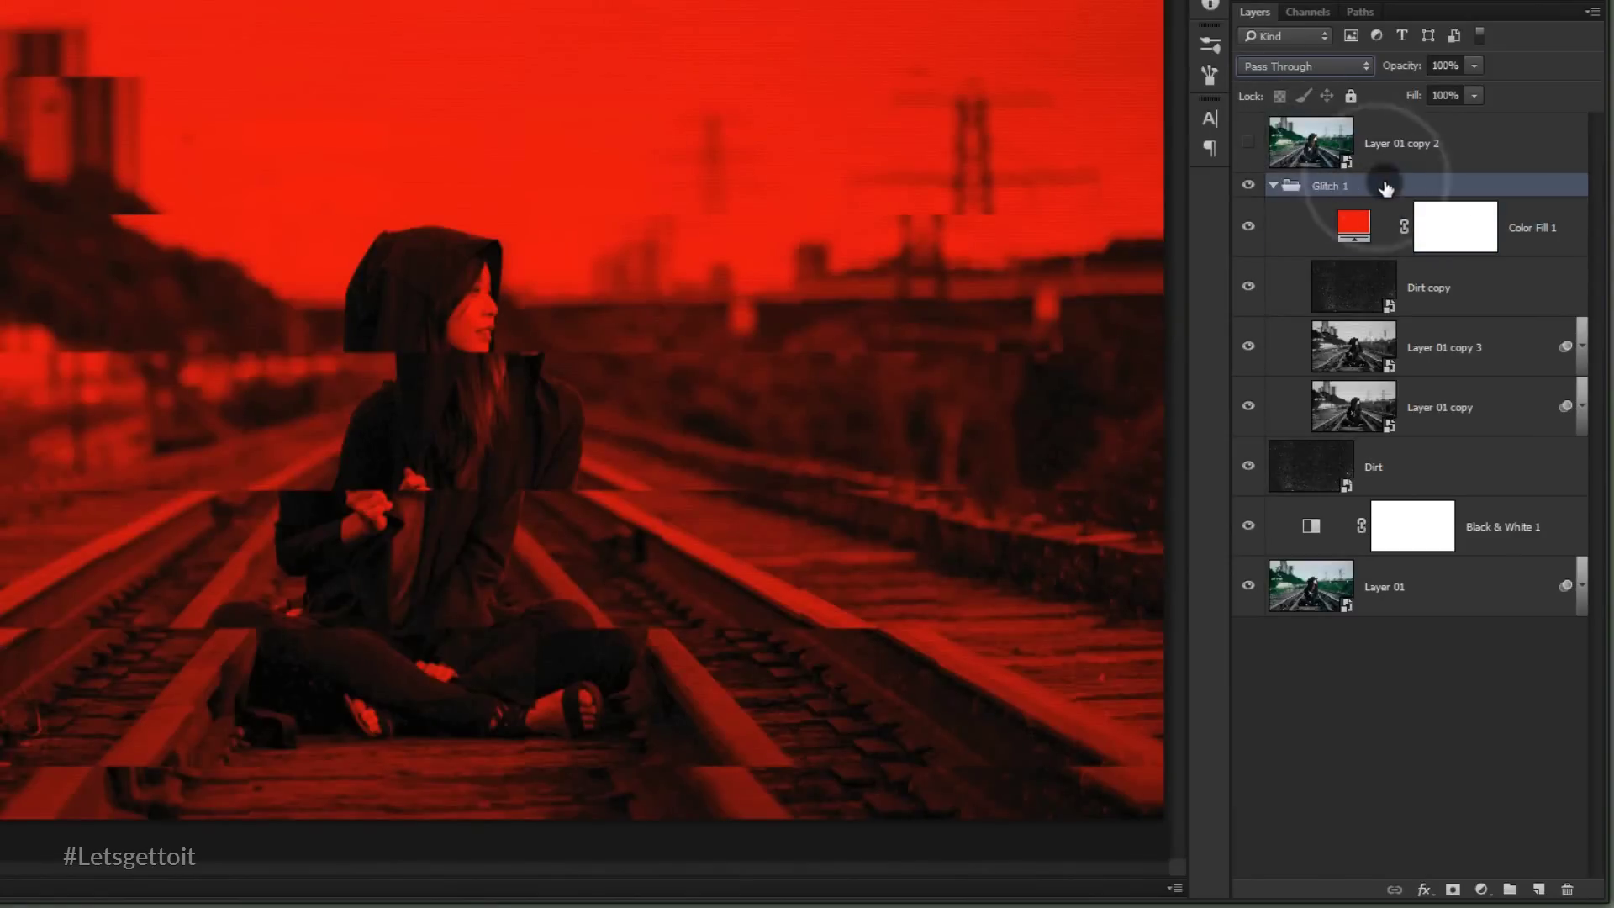
pyautogui.click(1306, 67)
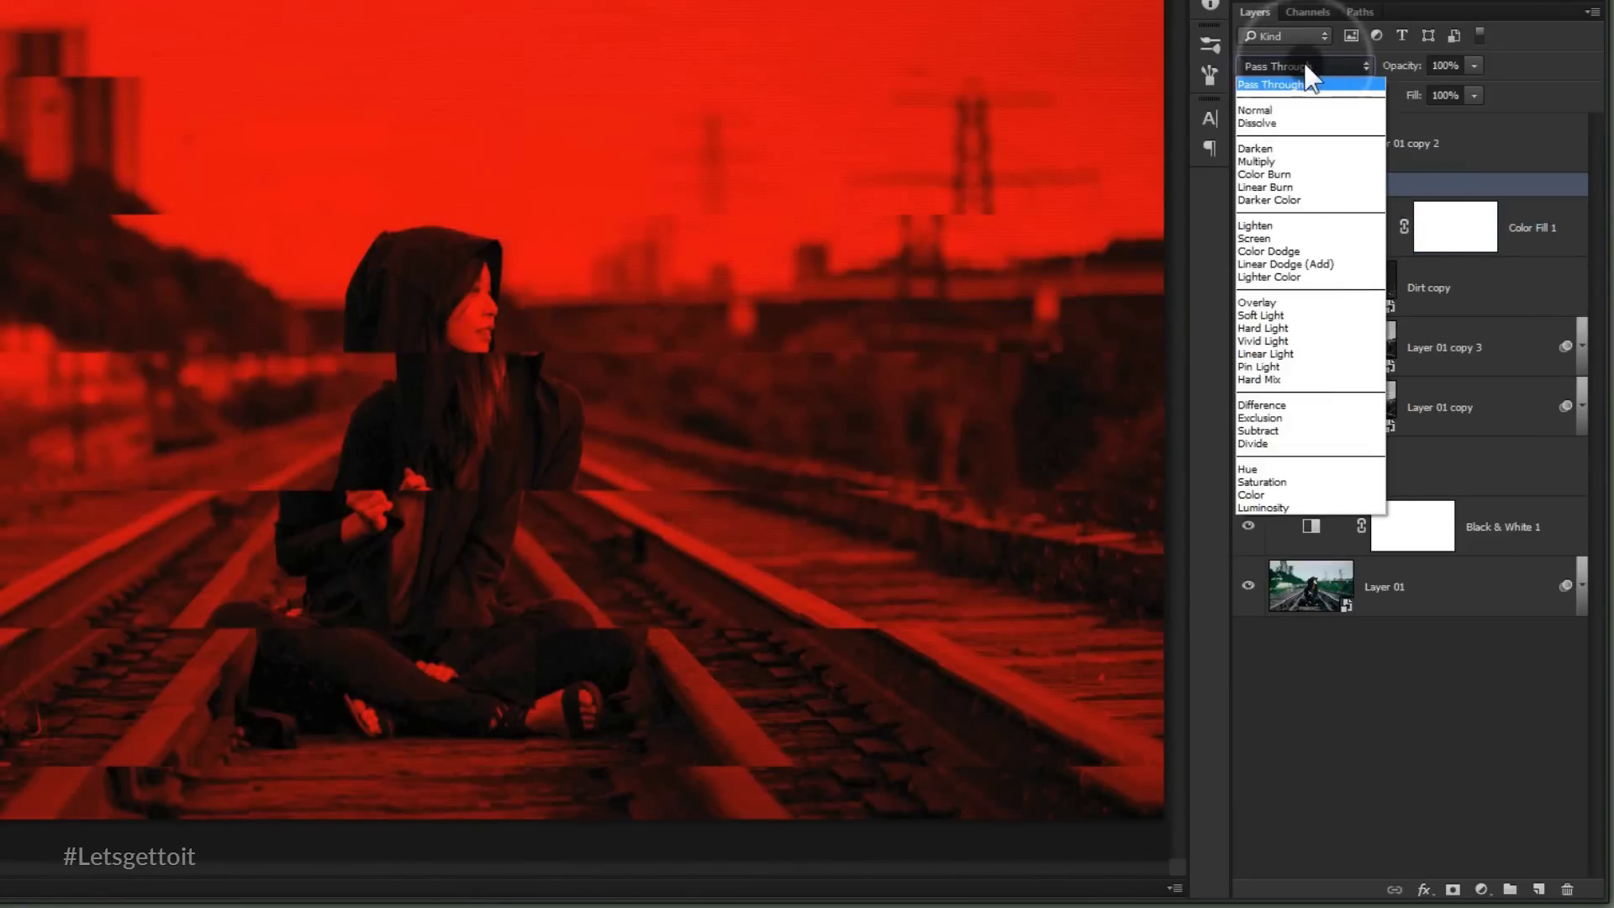
pyautogui.click(1261, 225)
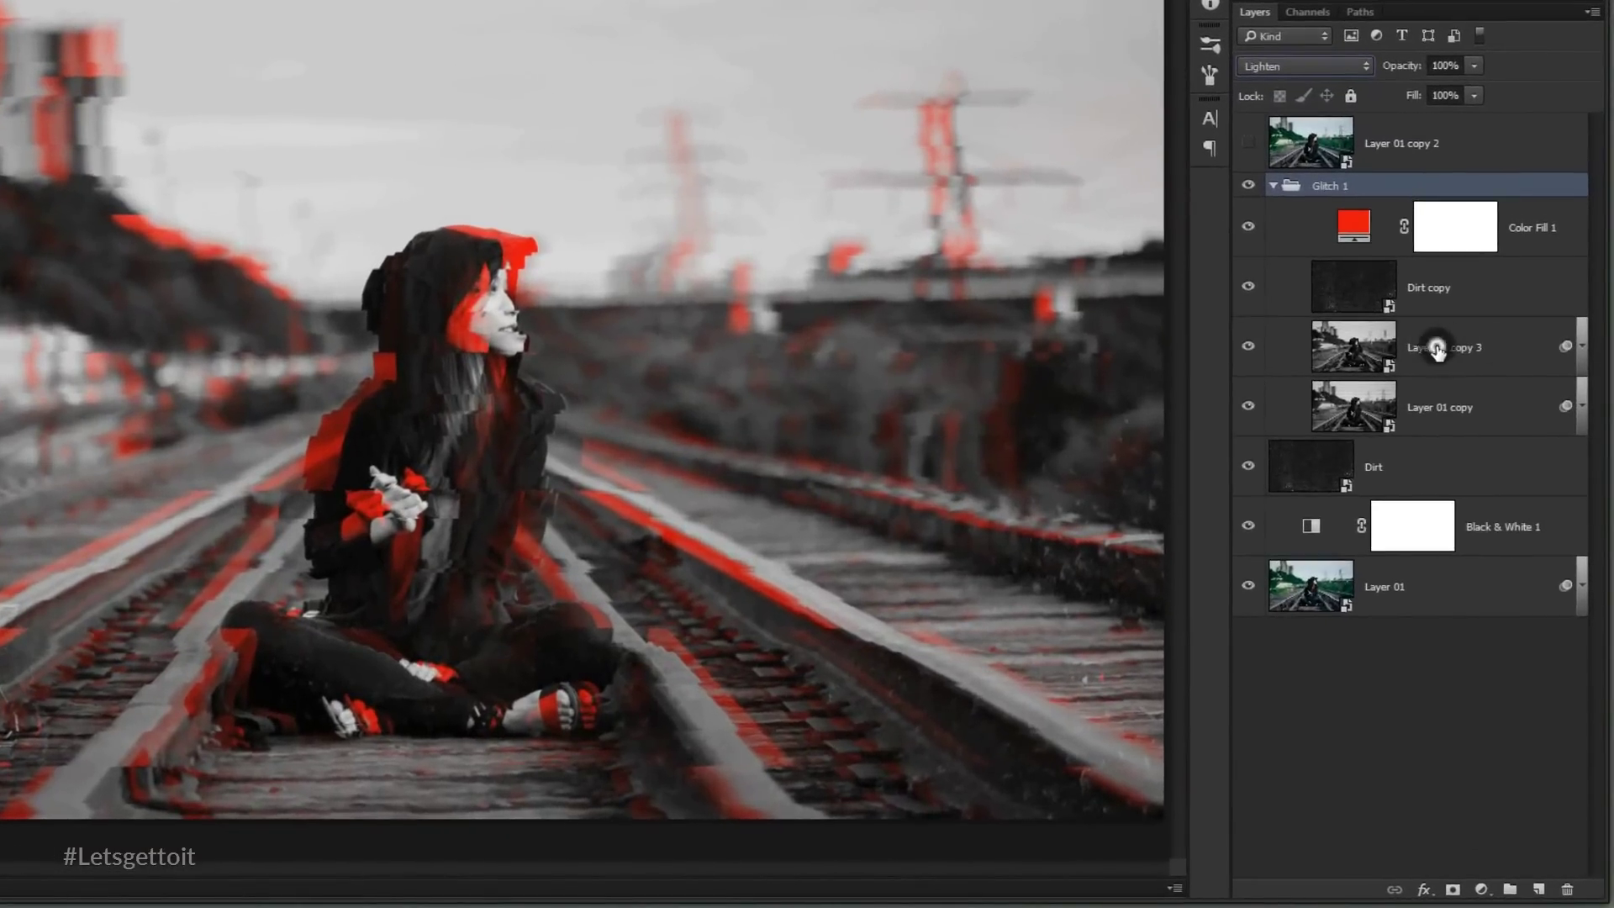
# Step: Select Layer 01 copy 3 and enter Free Transform with Ctrl+T
pyautogui.click(1434, 349)
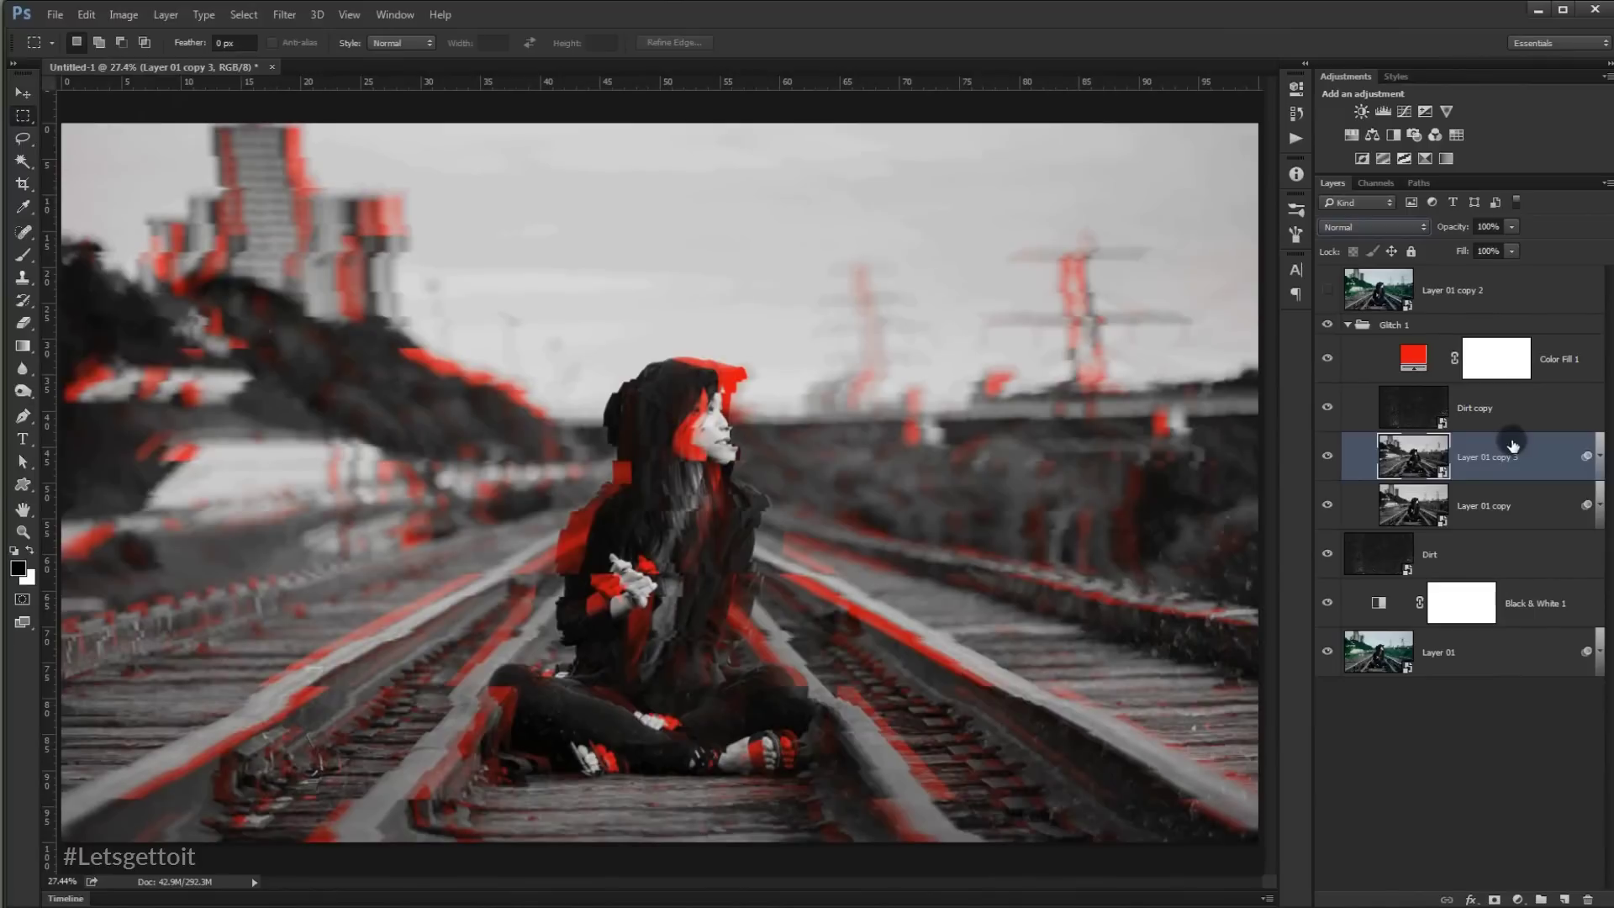
pyautogui.hotkey('ctrl', 't')
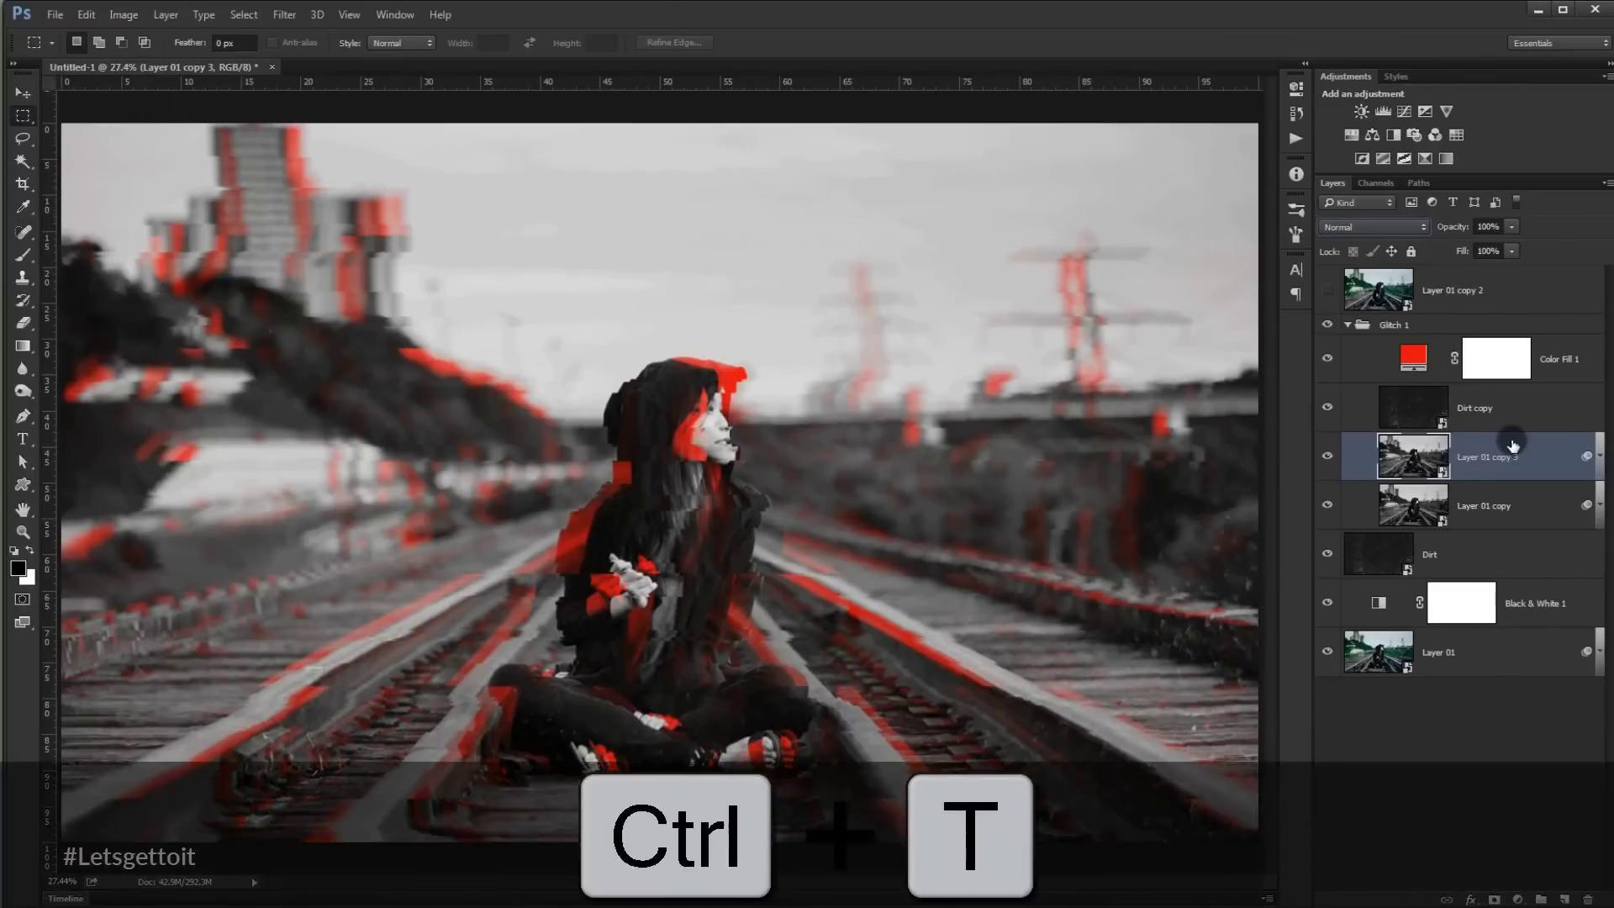
# Step: Nudge Layer 01 copy 3 20 px right to X 2520 px, commit, and collapse Glitch 1
pyautogui.hotkey('shift', 'Right')
pyautogui.hotkey('shift', 'Right')
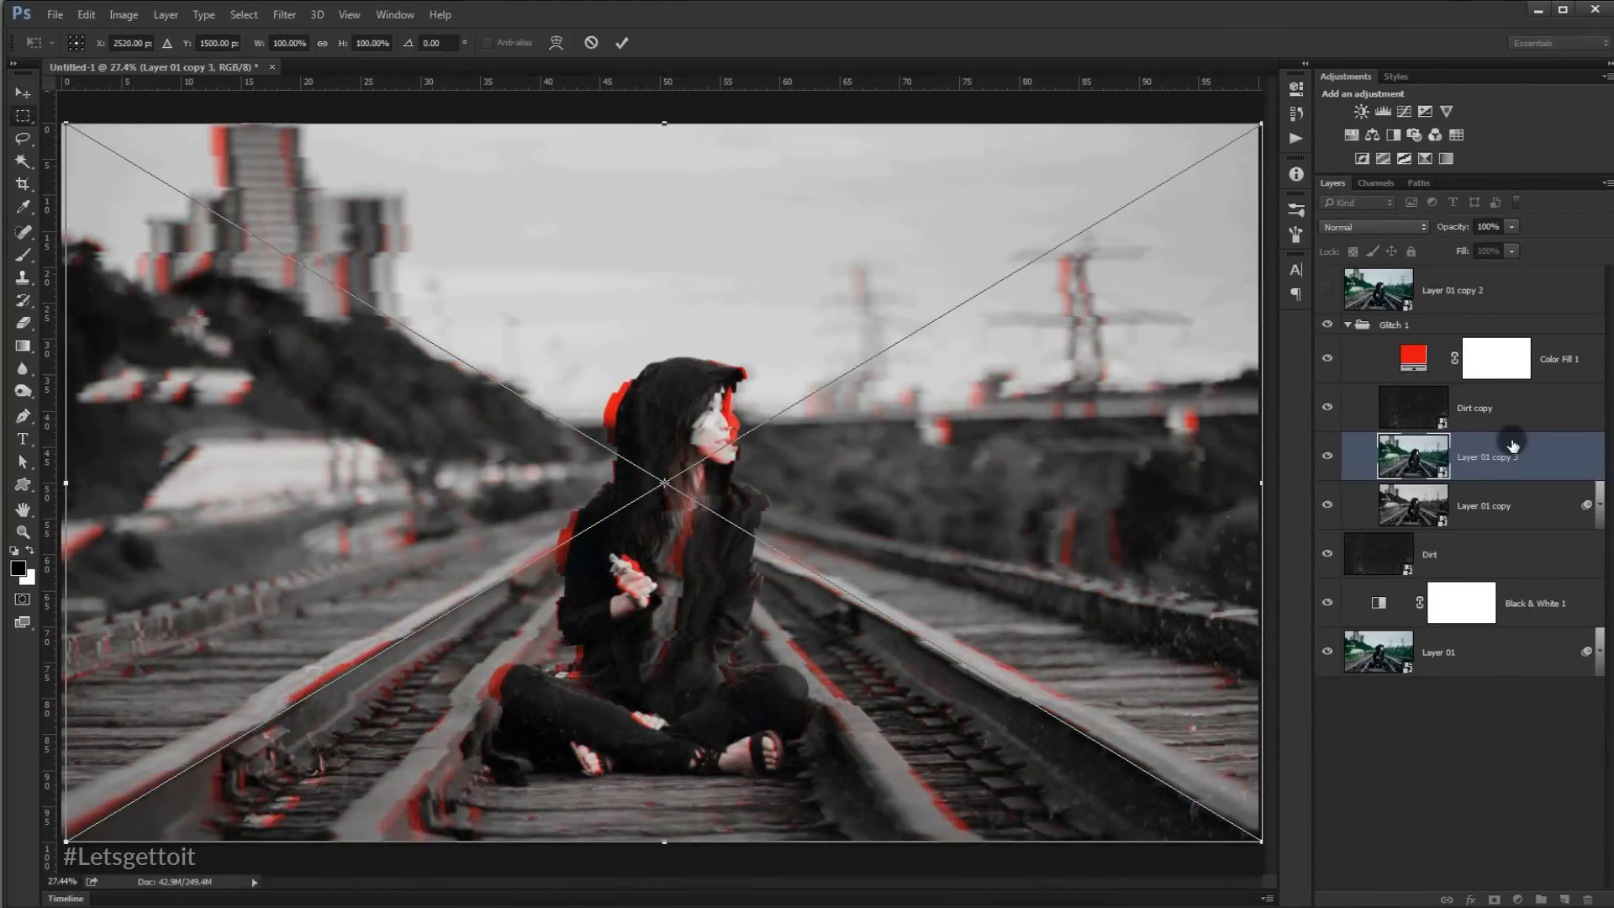
pyautogui.press('Return')
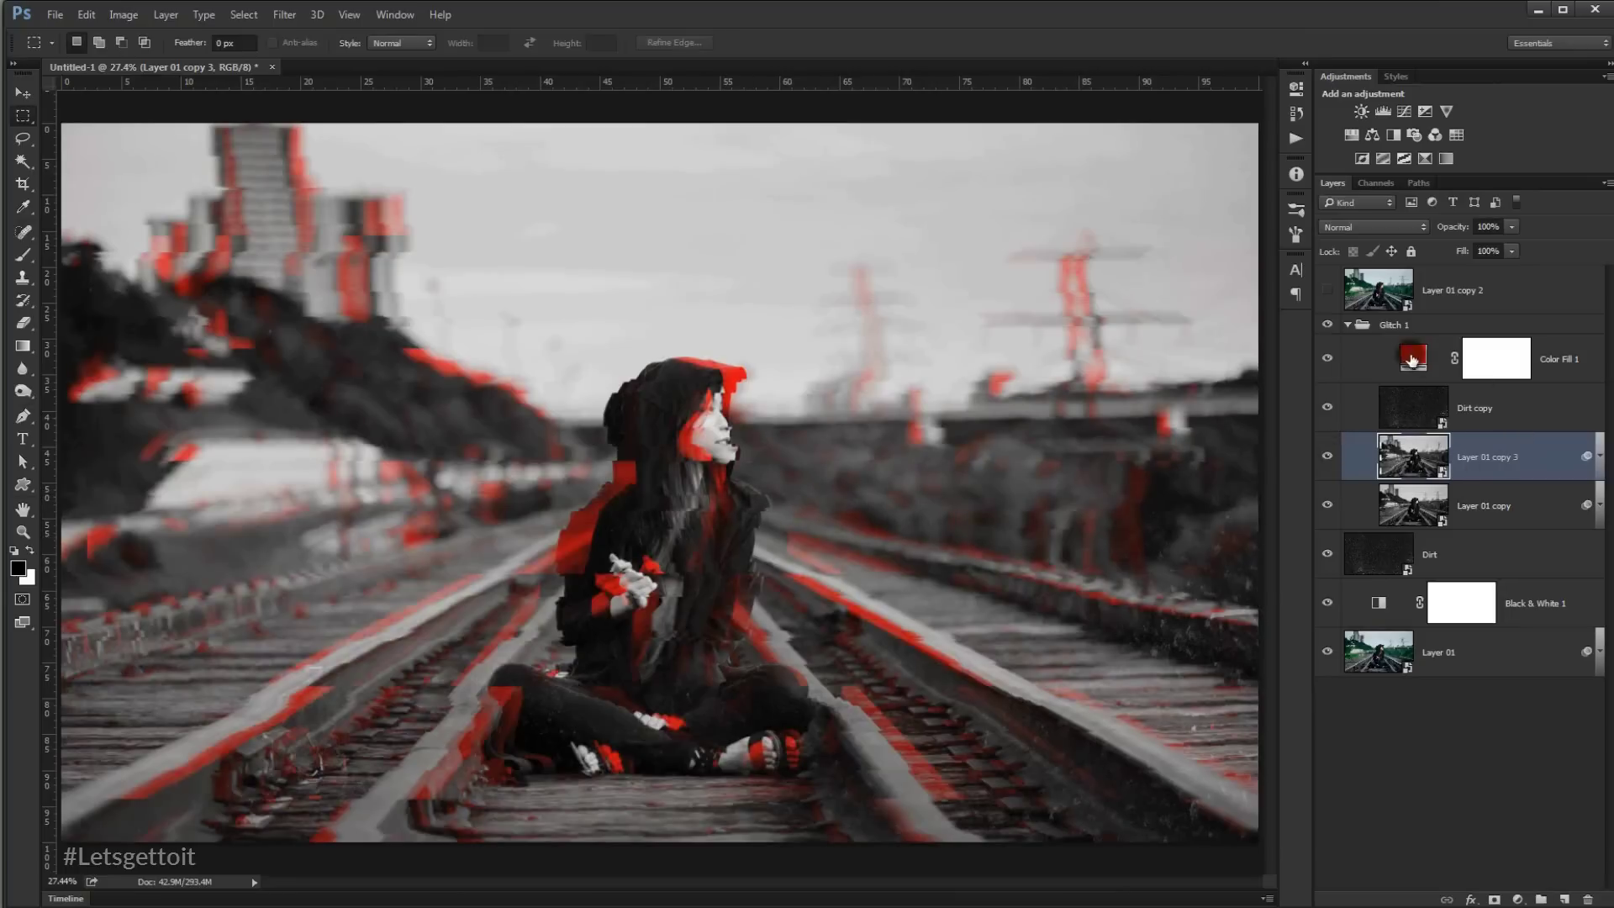
pyautogui.click(1349, 325)
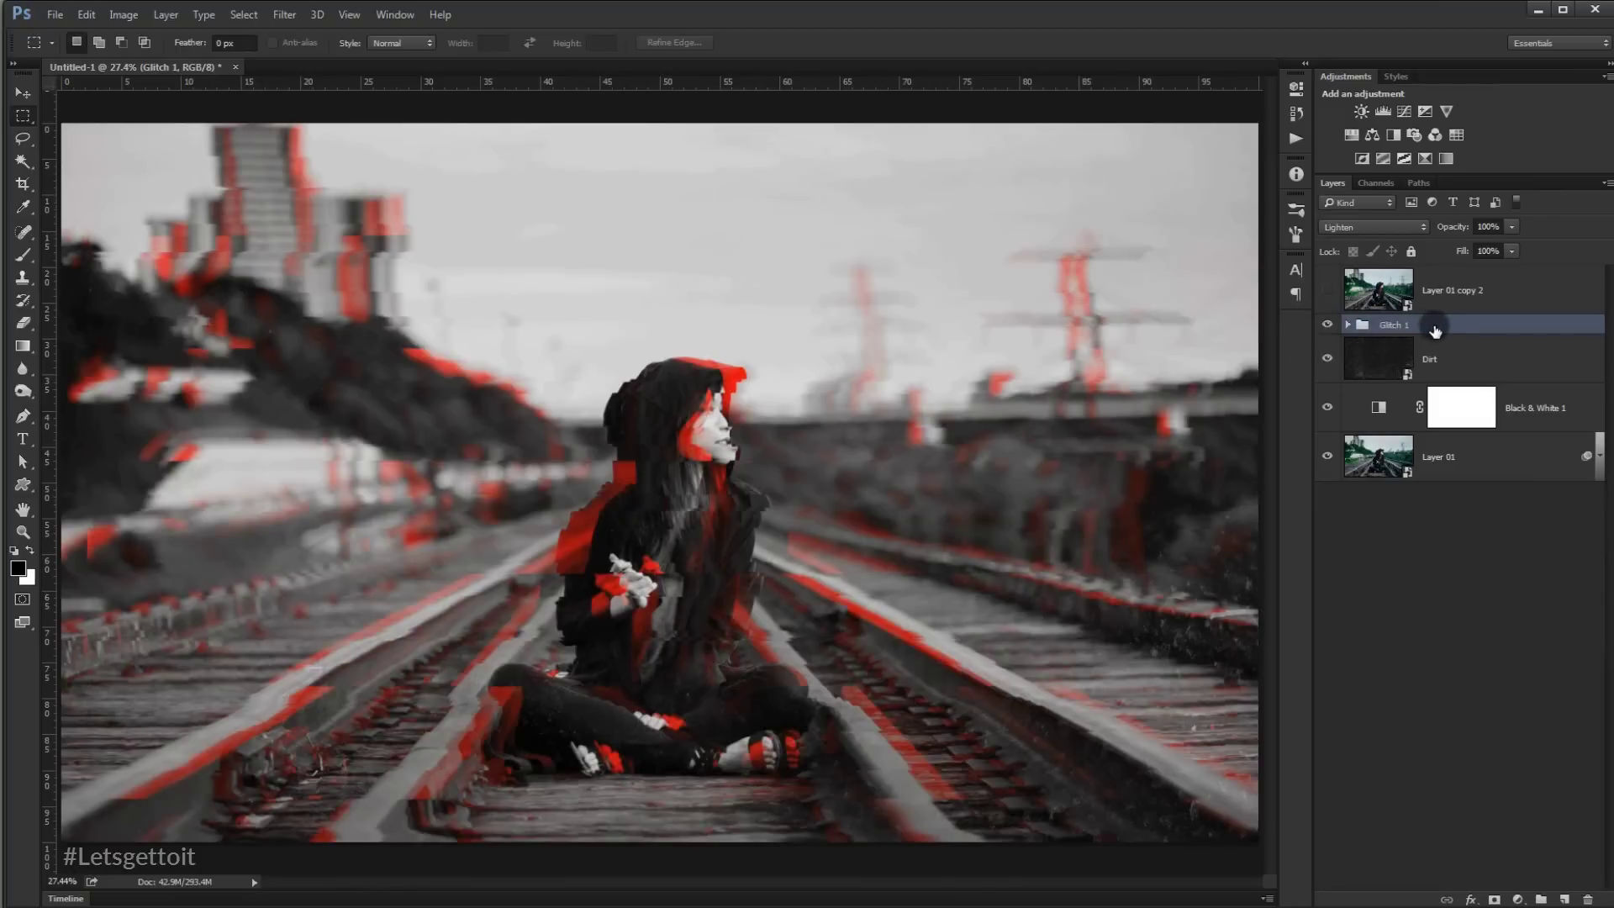
# Step: Duplicate Glitch 1 as Glitch 2 and expand it to show Layer 01 copy 3's smart filters
pyautogui.hotkey('ctrl', 'j')
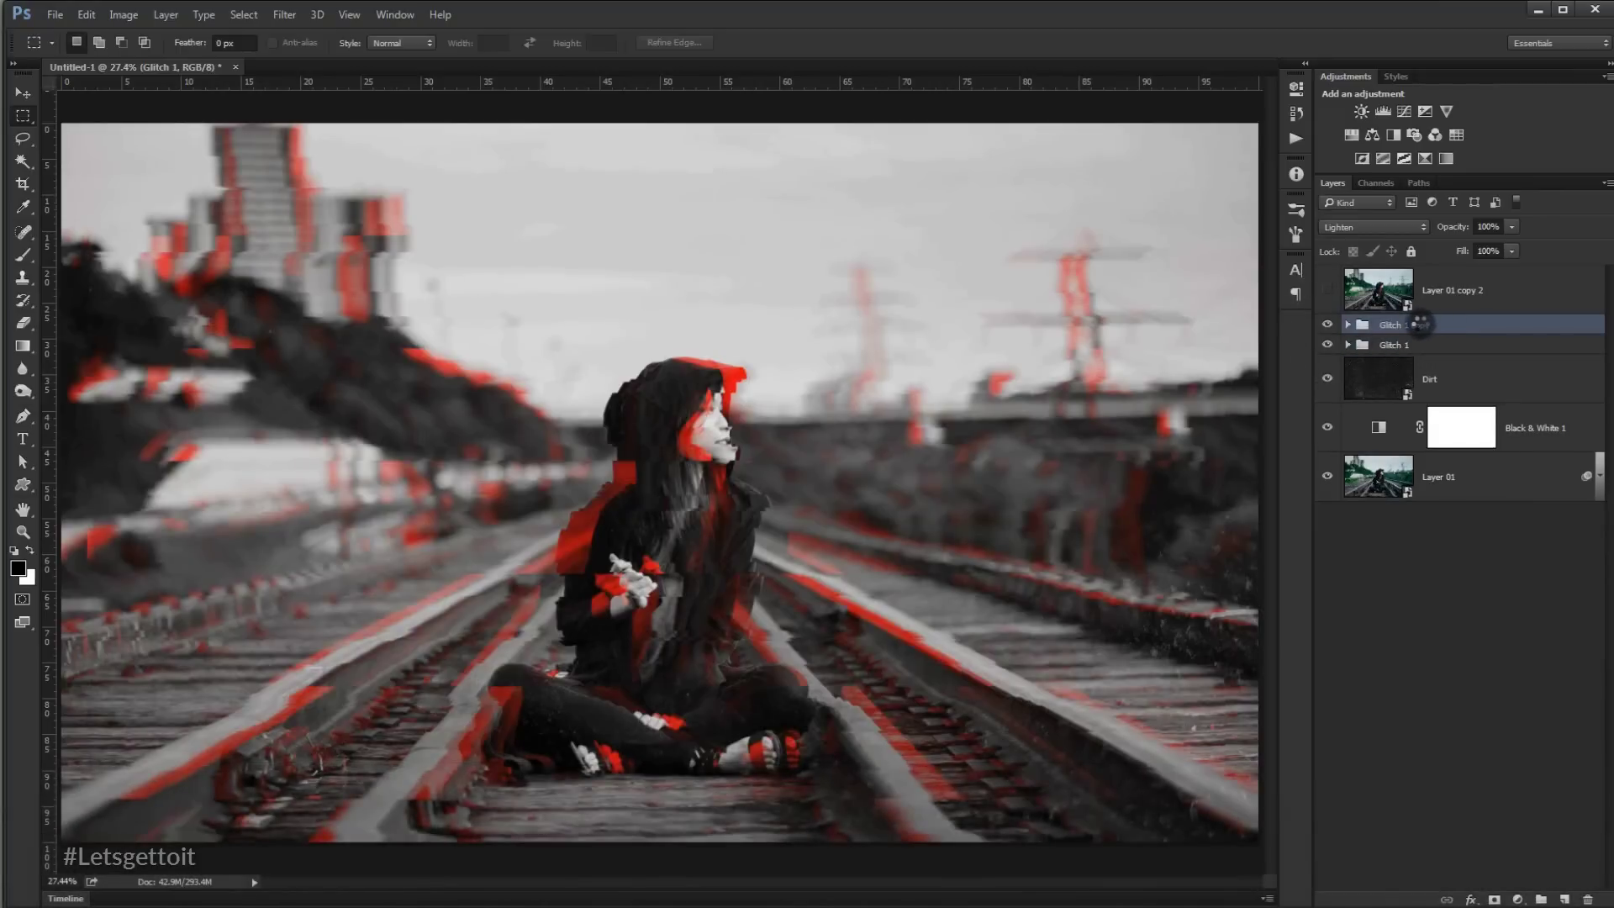
pyautogui.doubleClick(1419, 326)
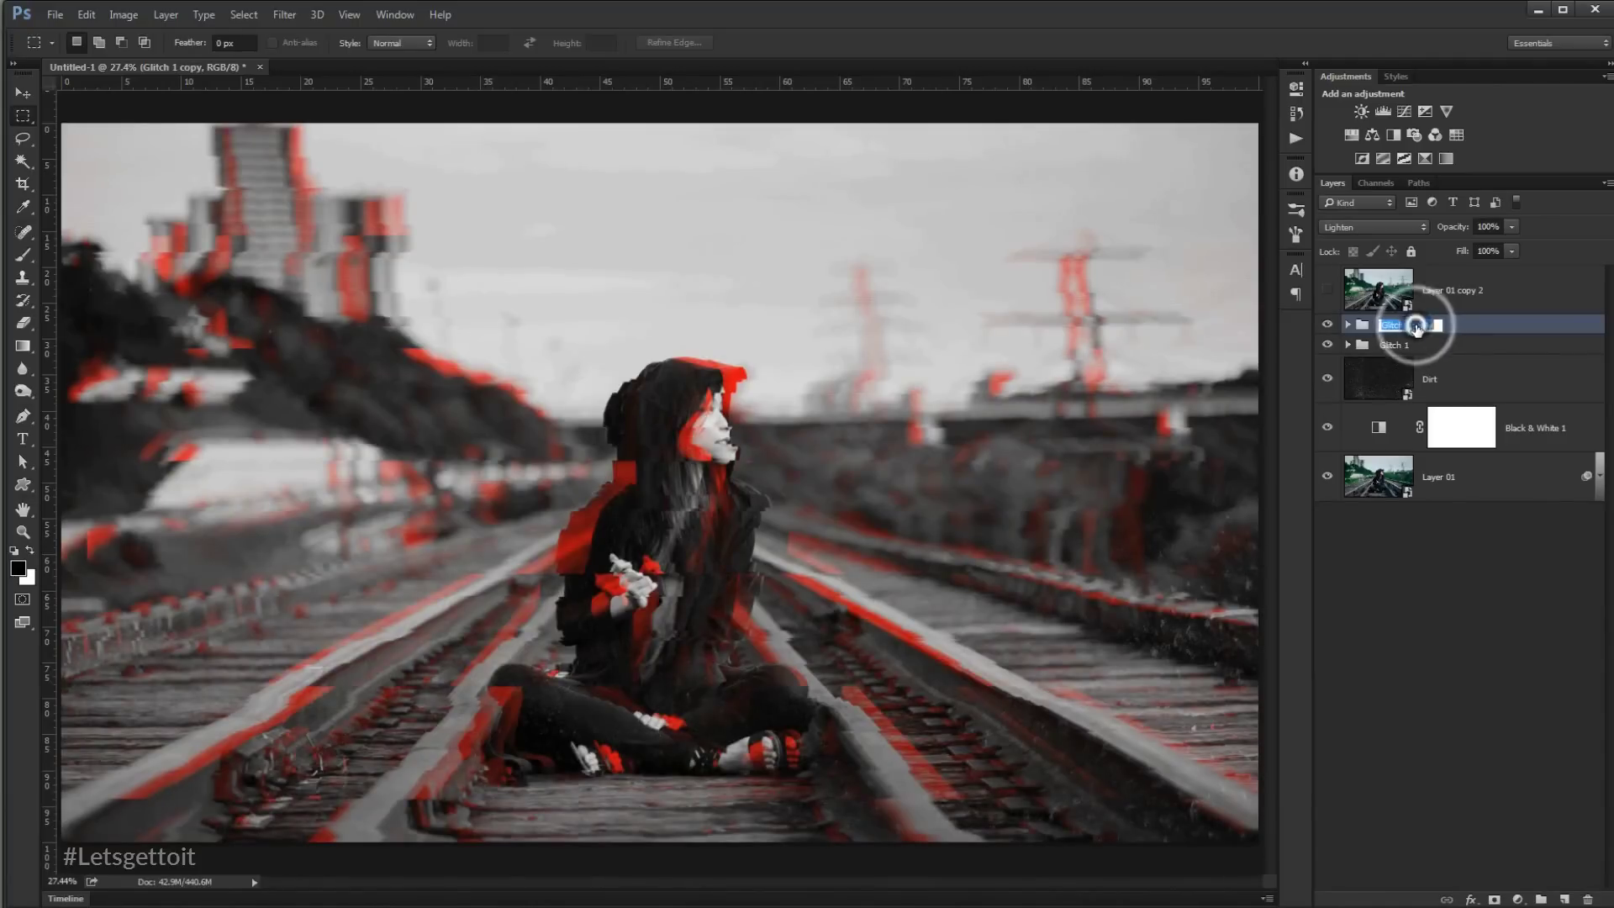
pyautogui.doubleClick(1421, 325)
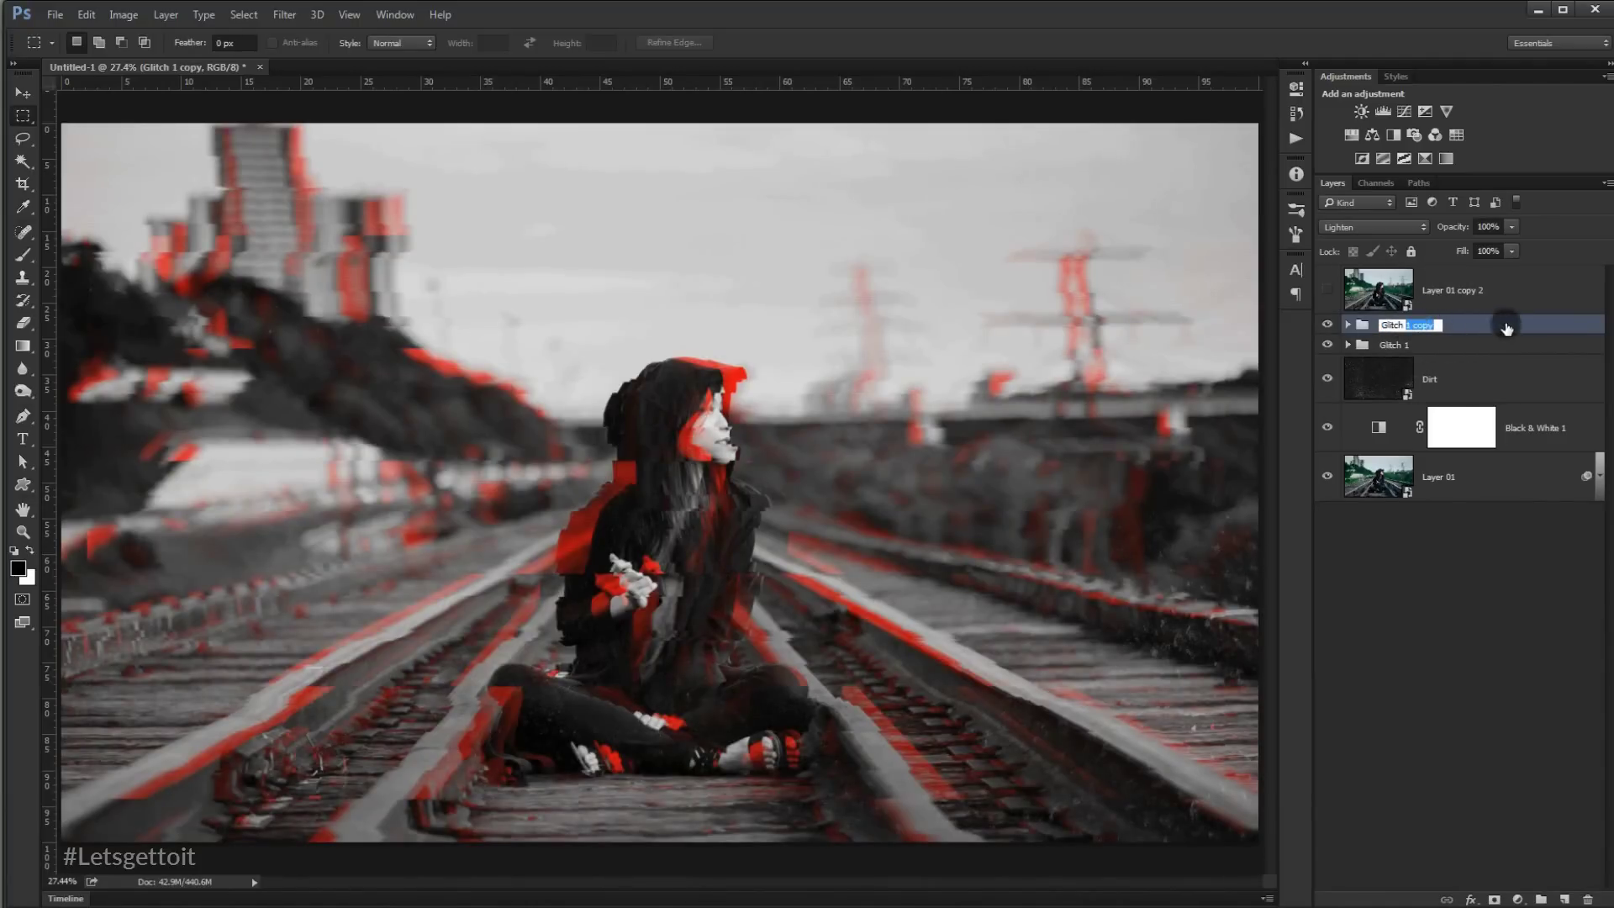
pyautogui.press('Return')
pyautogui.click(1348, 326)
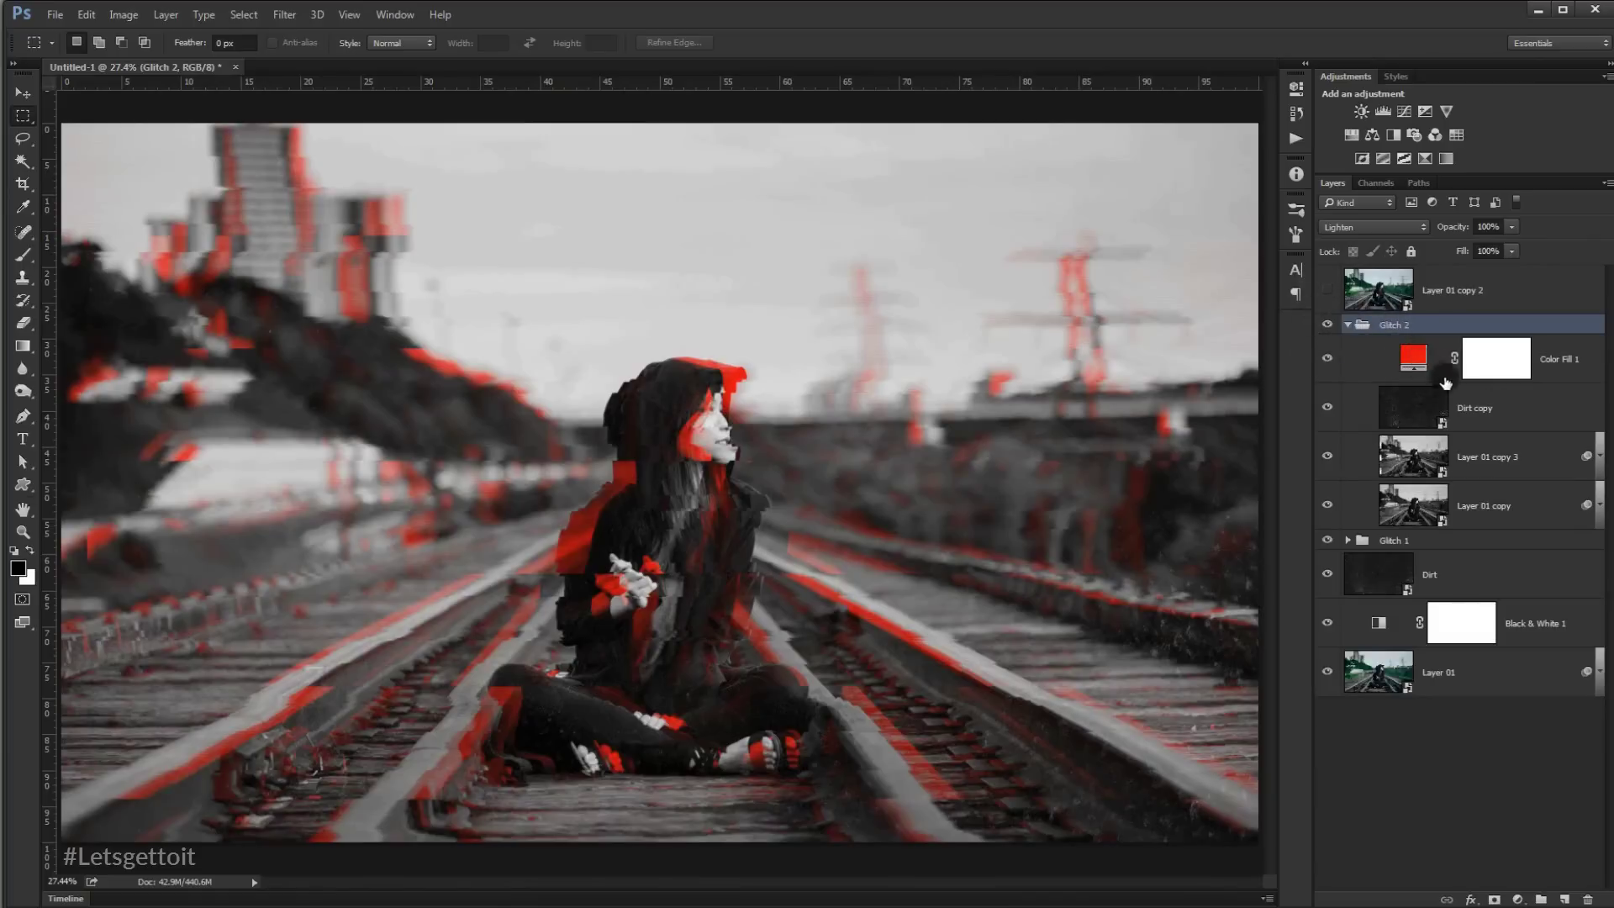
pyautogui.click(1585, 457)
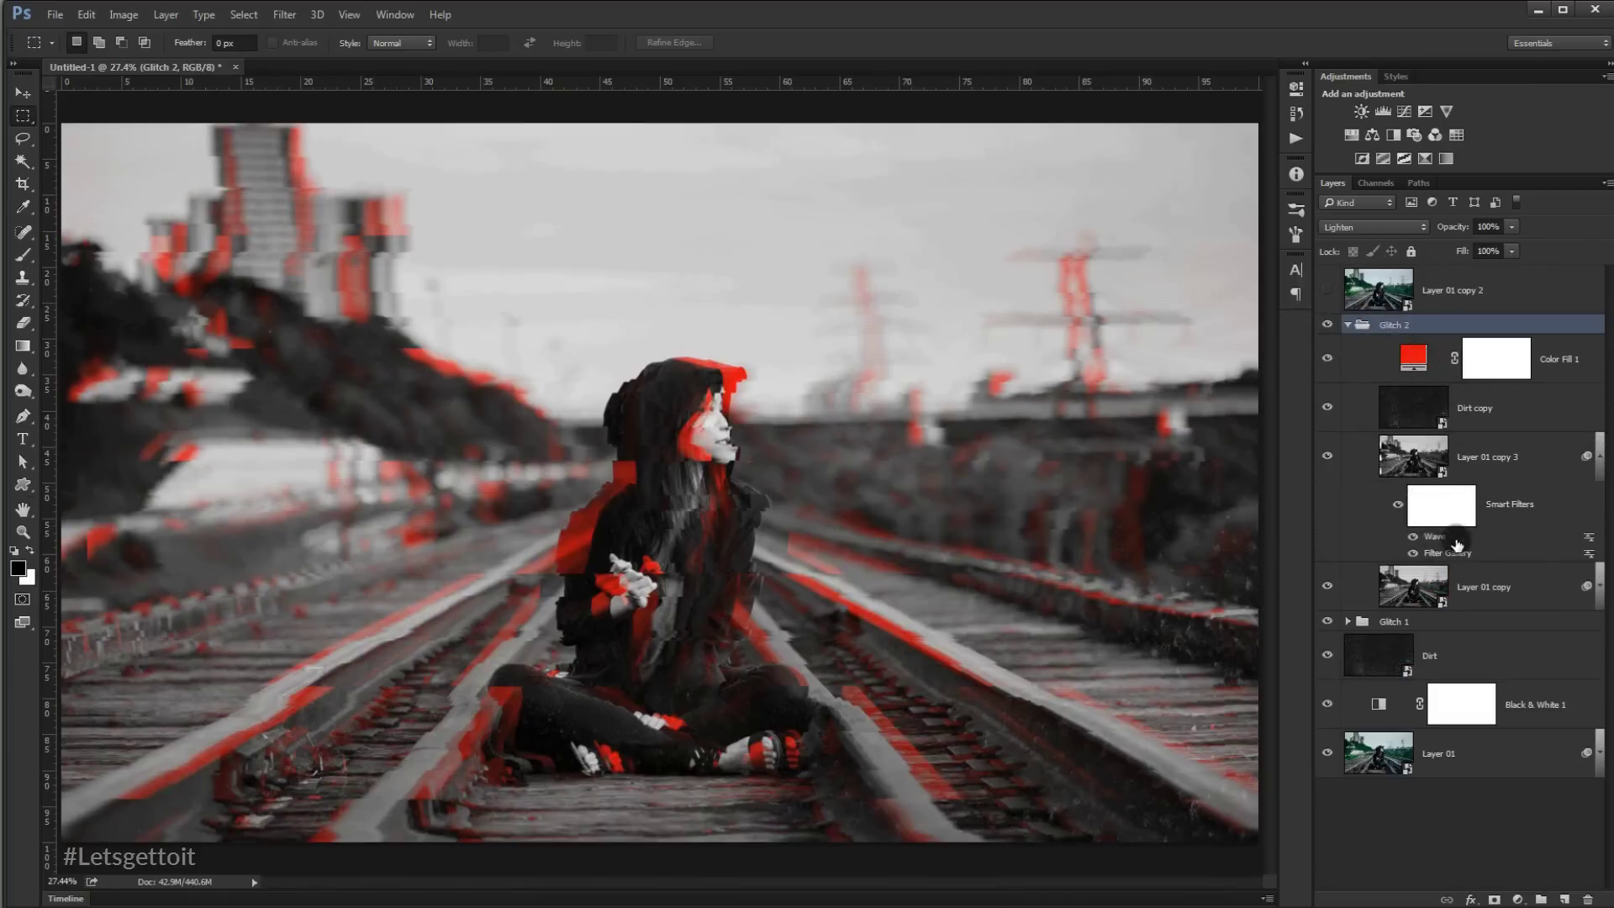
# Step: Revise Glitch 2's Wave filter: wavelength 156–630, amplitude 47–270, scale 1%/17%
pyautogui.doubleClick(1437, 538)
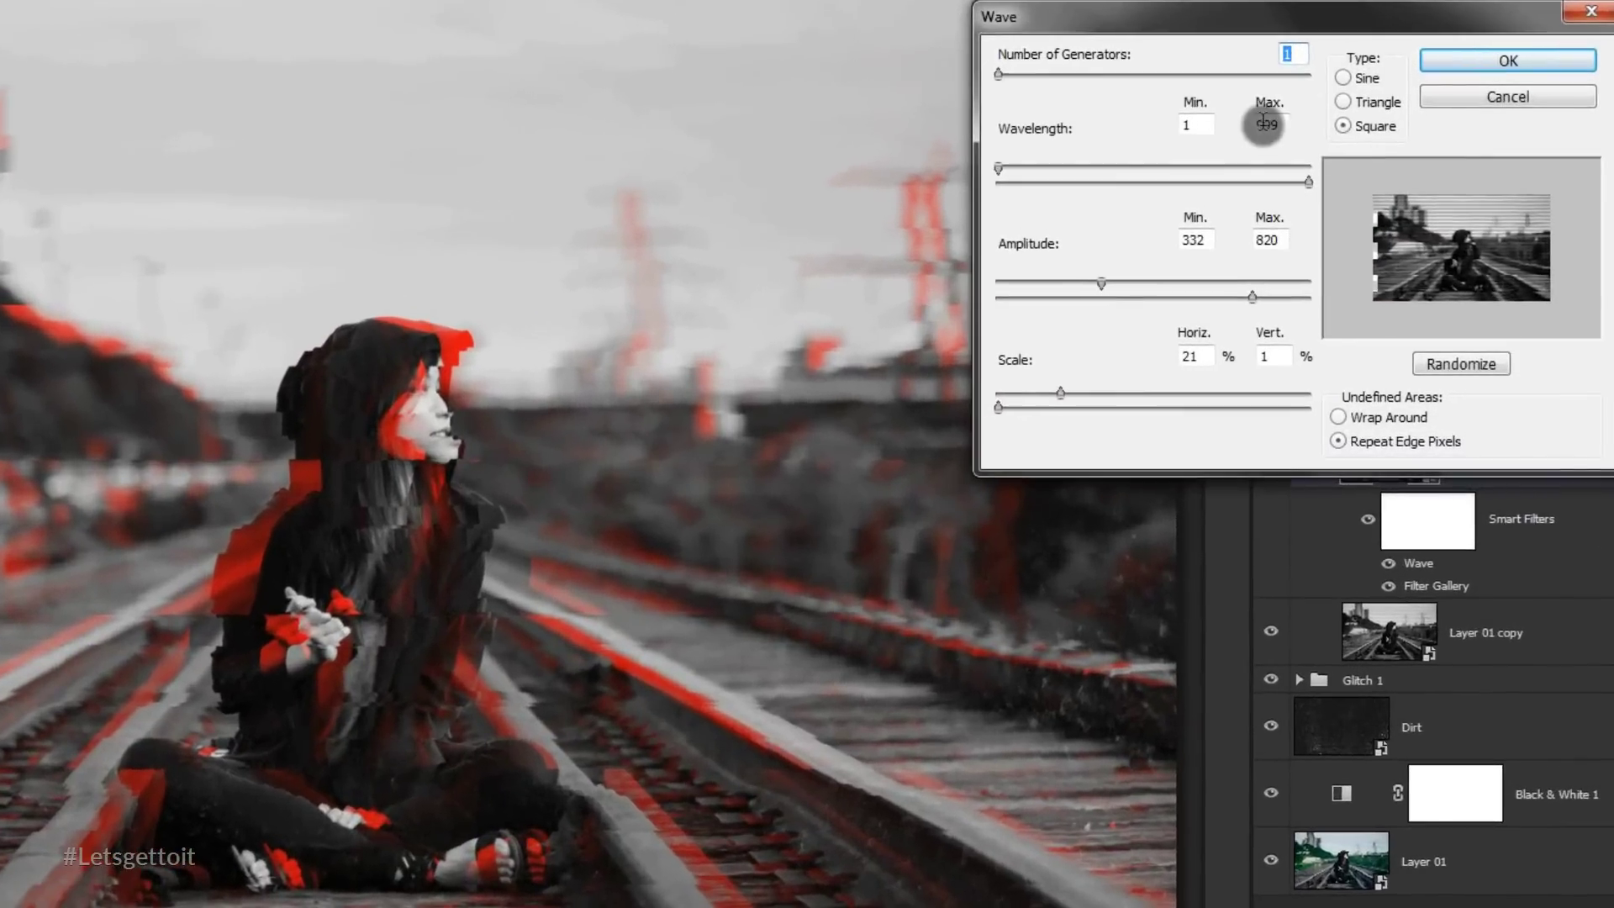
pyautogui.doubleClick(1292, 53)
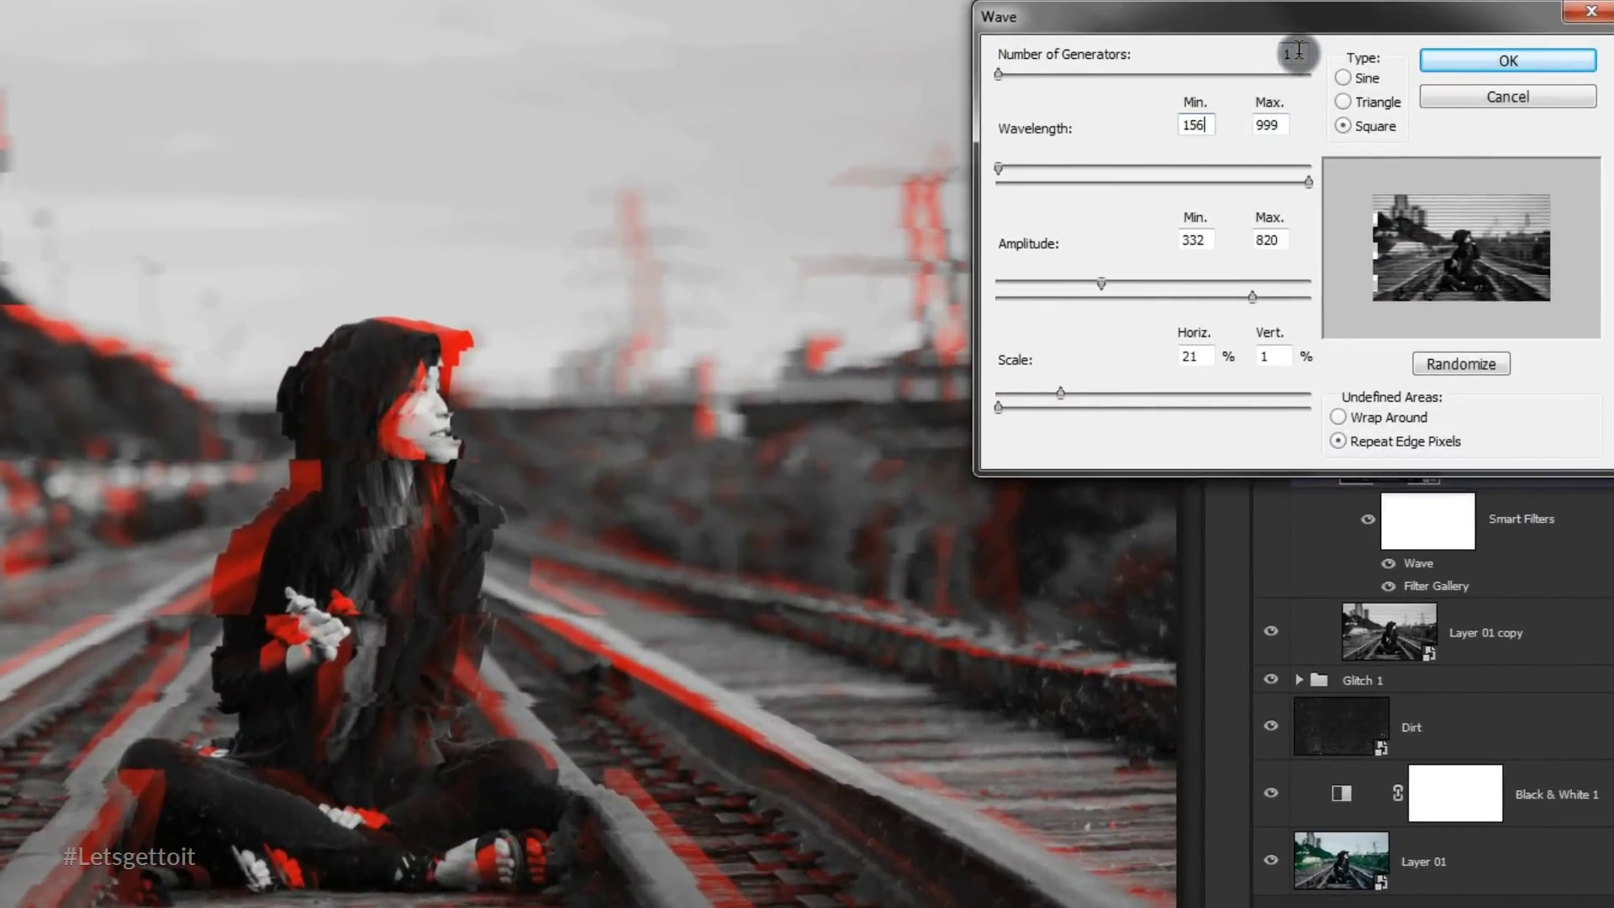
pyautogui.write('630')
pyautogui.press('Tab')
pyautogui.write('7')
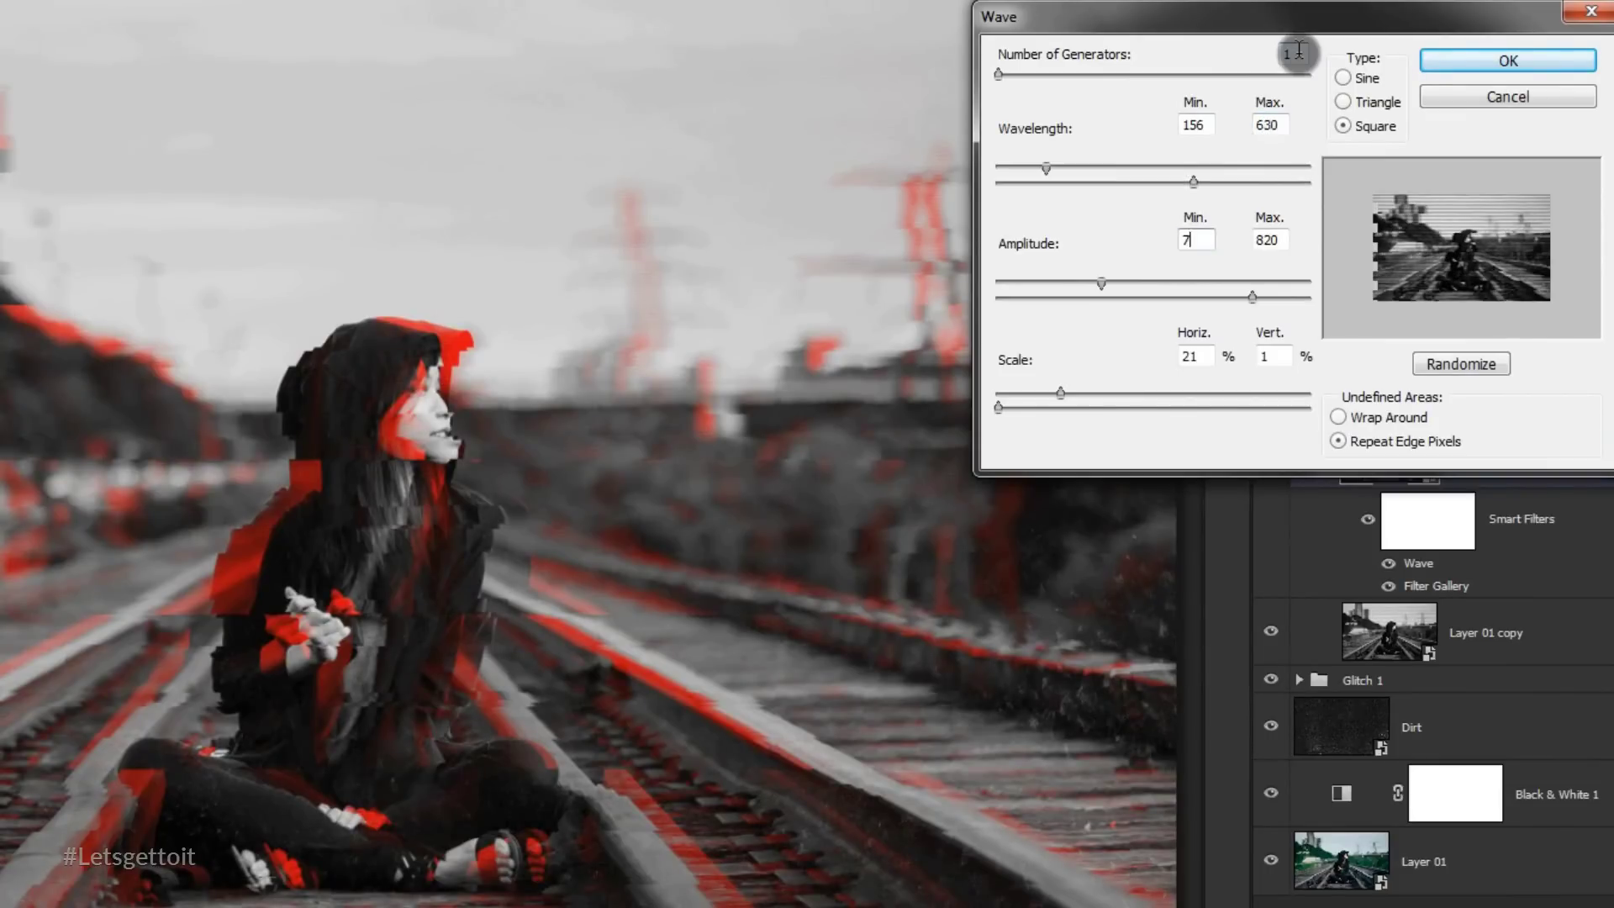
pyautogui.write('47')
pyautogui.press('Tab')
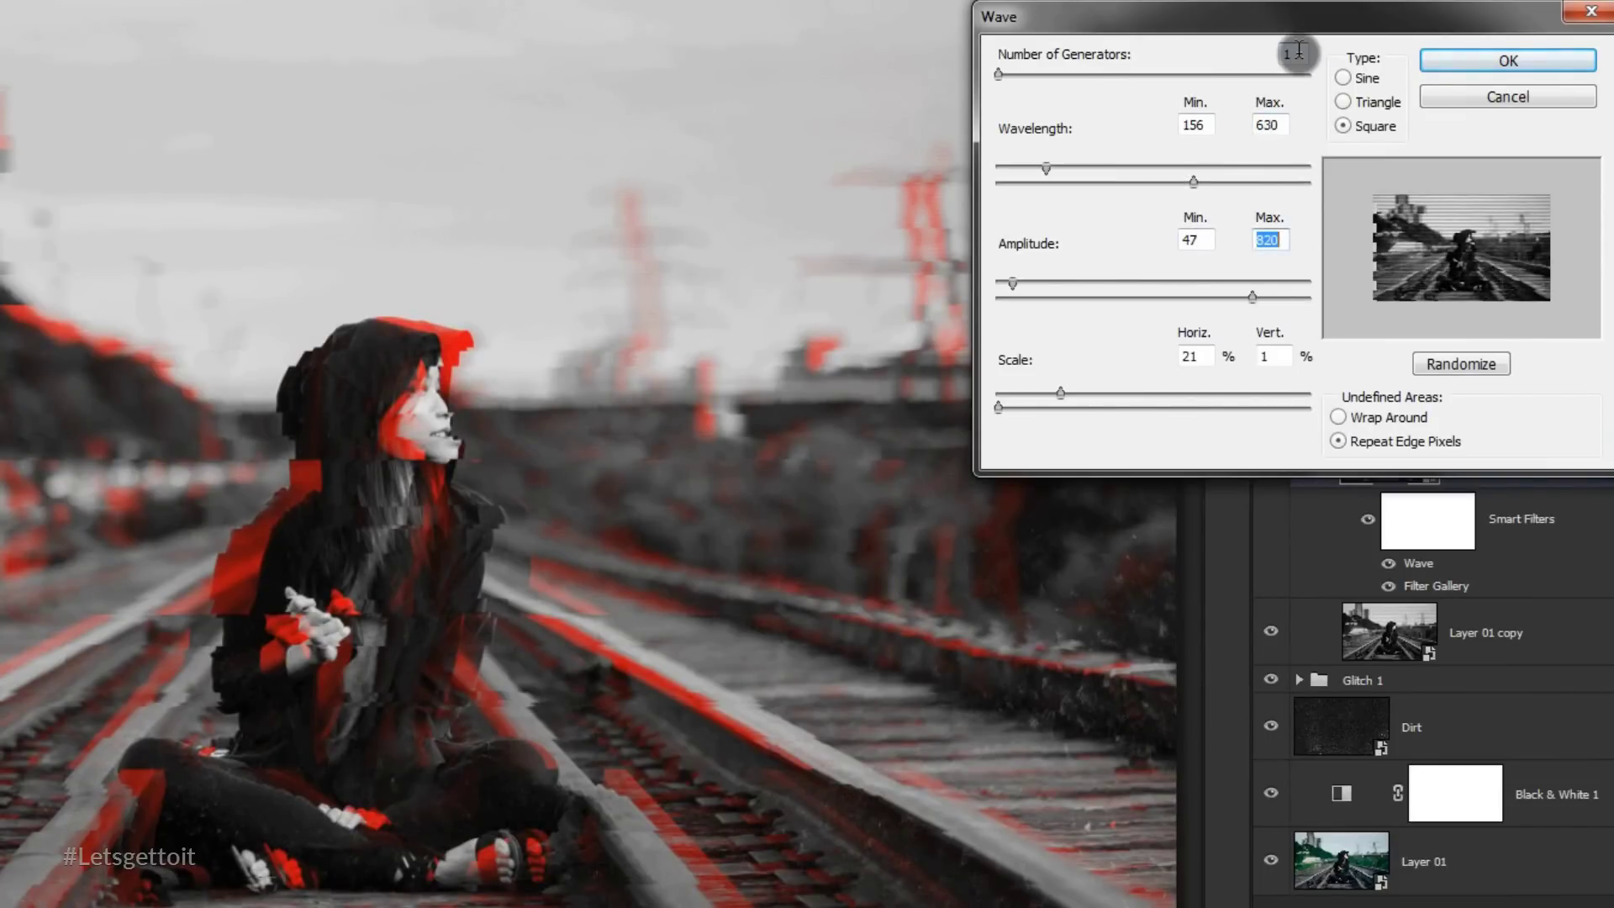
pyautogui.write('270')
pyautogui.press('Tab')
pyautogui.write('1')
pyautogui.press('Tab')
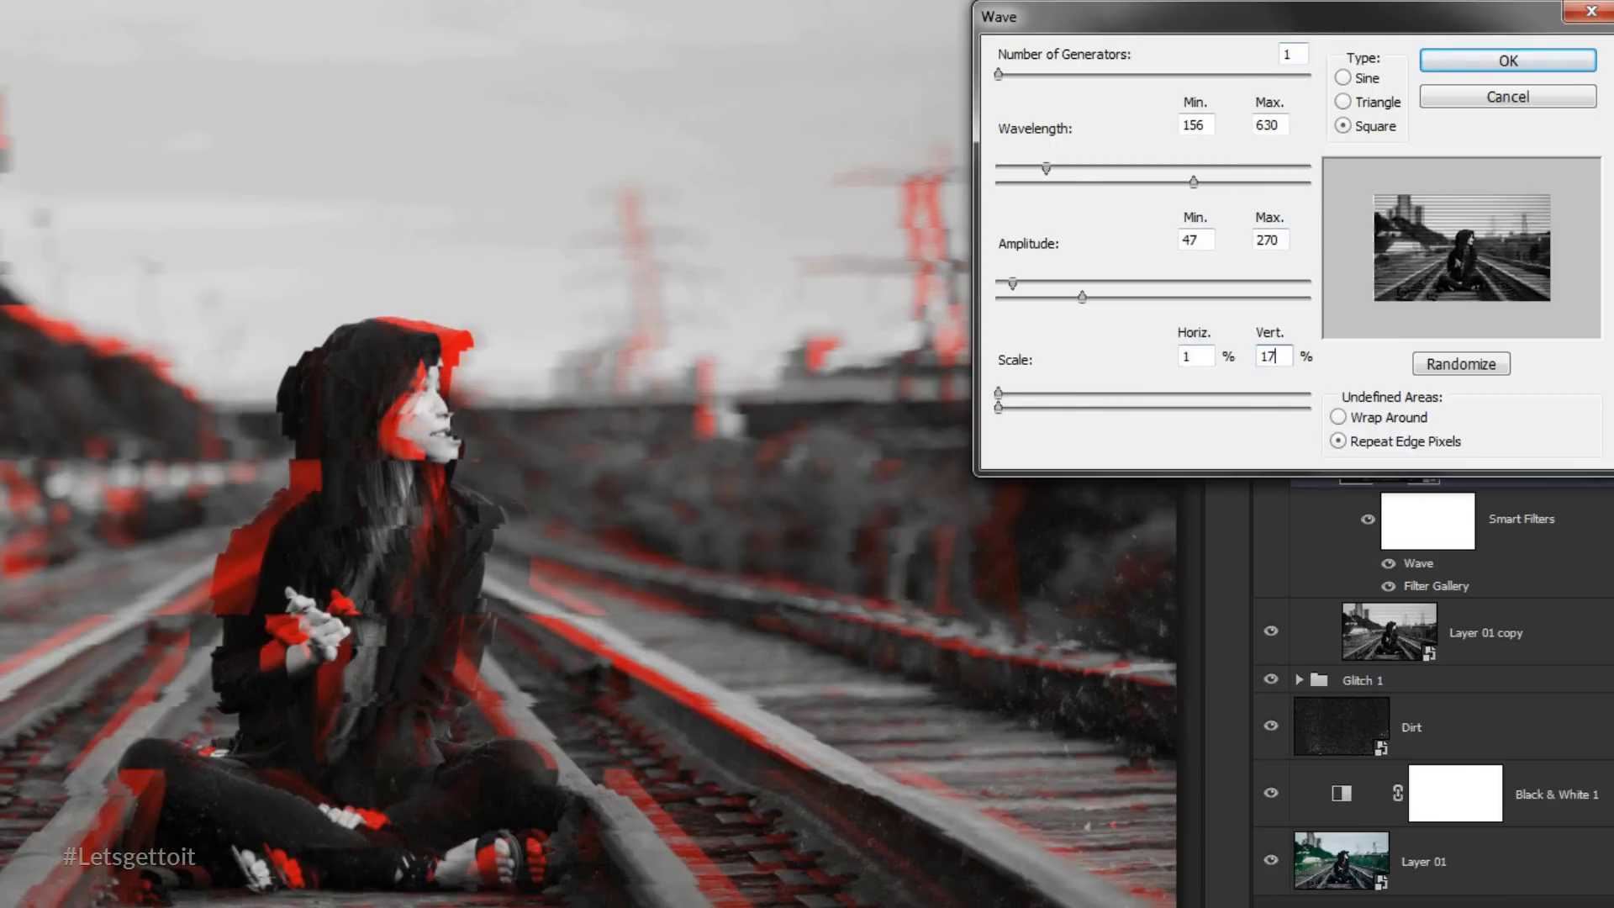
pyautogui.click(1512, 62)
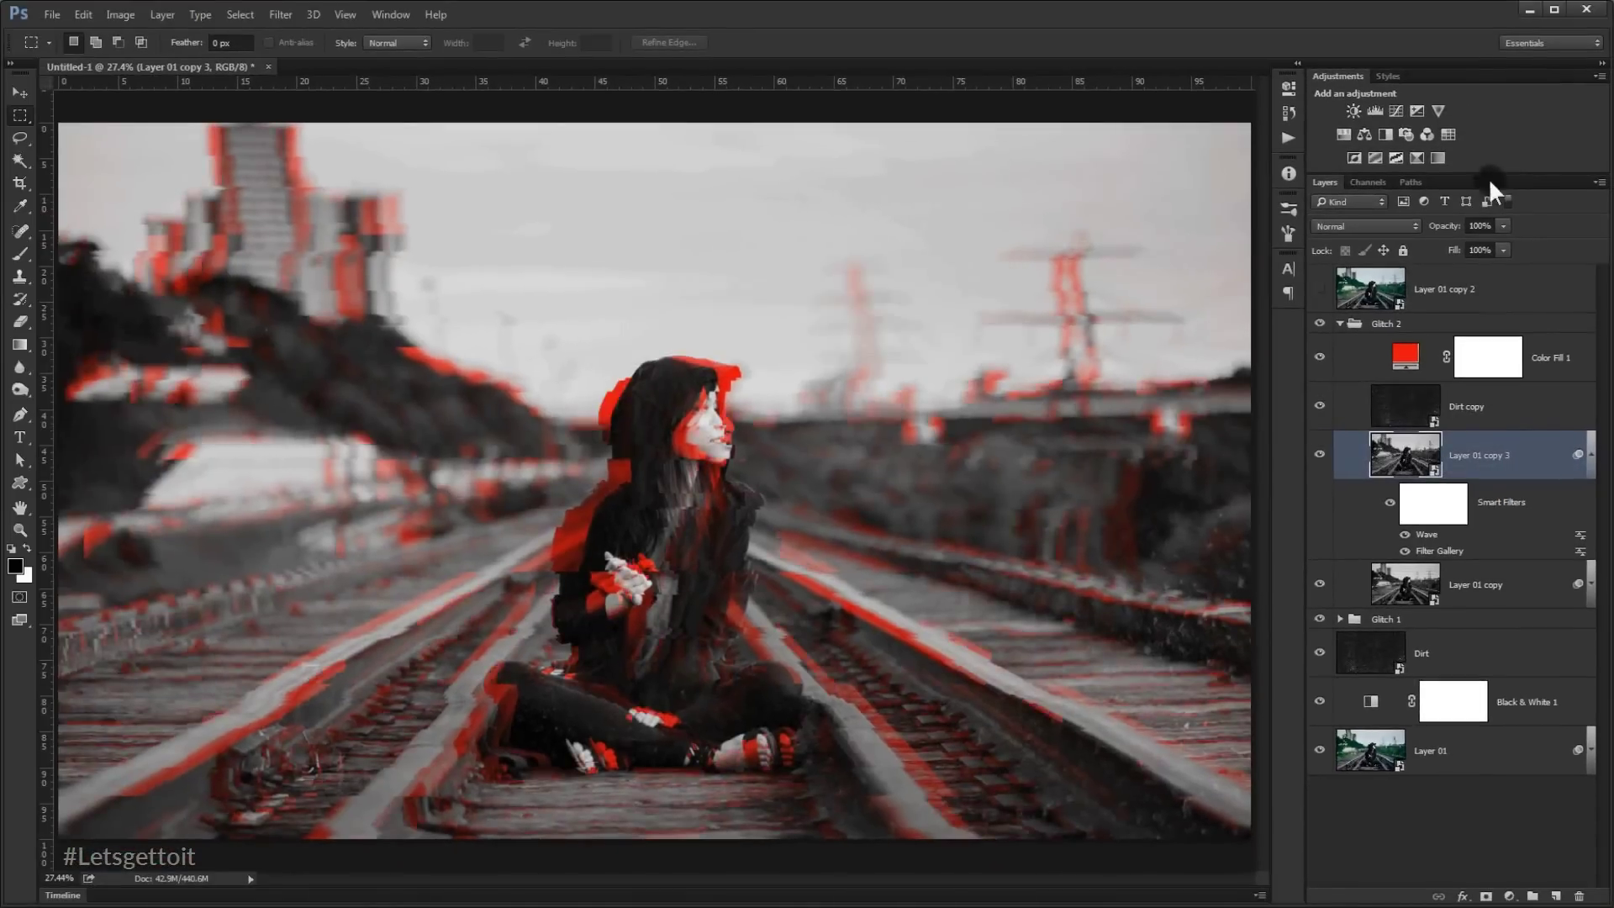
# Step: Move Glitch 2's Layer 01 copy 3 left from X 2520 px to 2490 px
pyautogui.click(1591, 458)
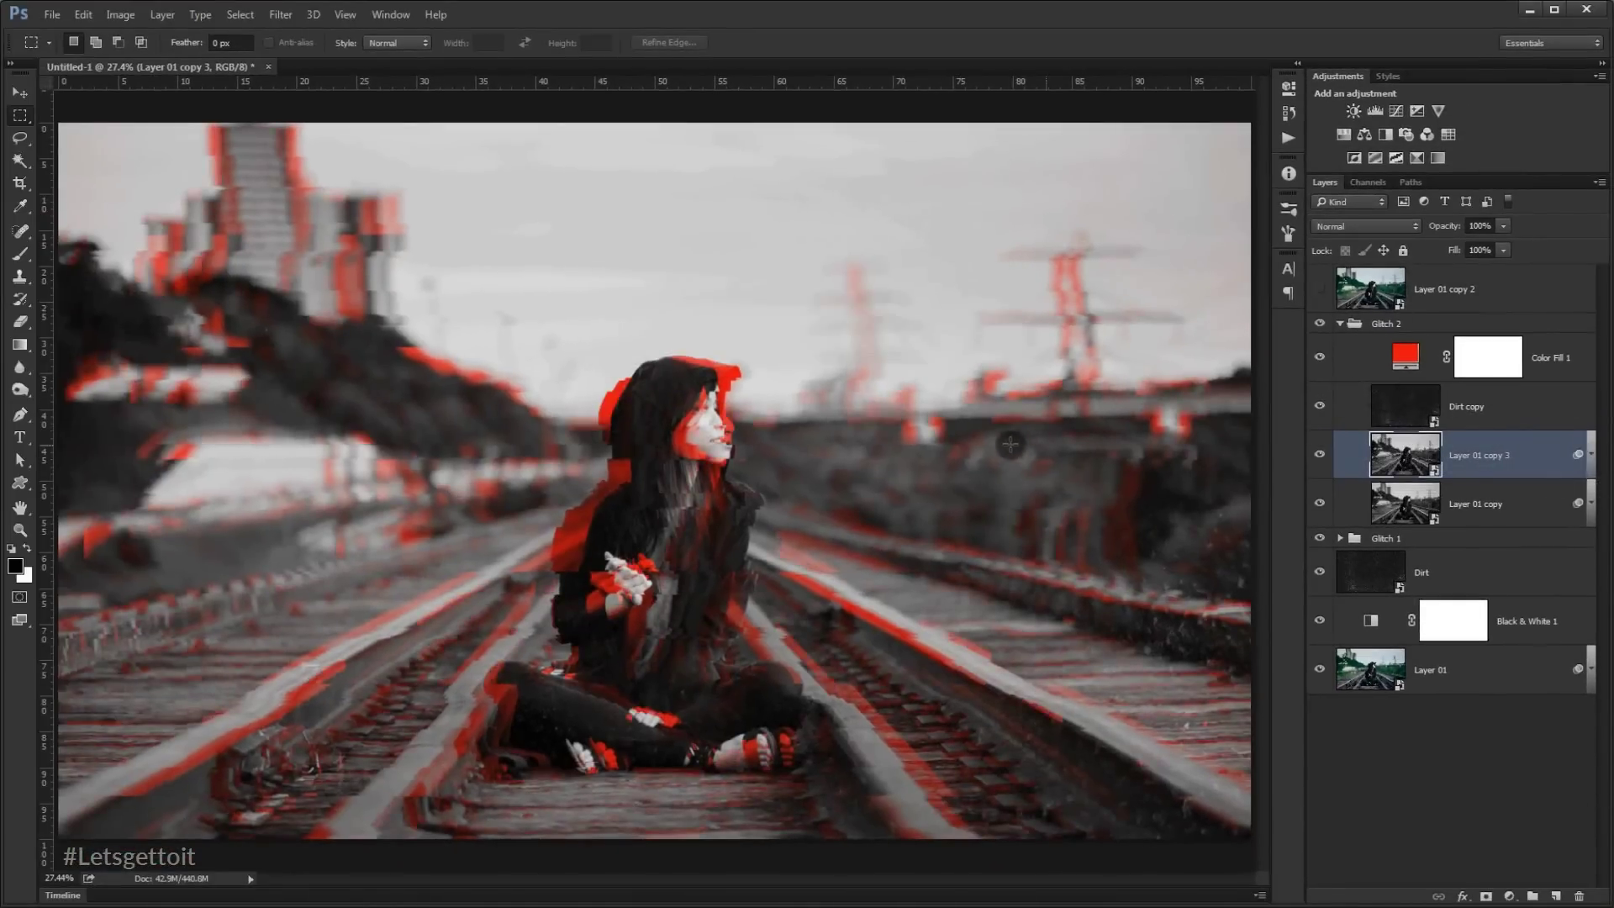
pyautogui.hotkey('ctrl', 't')
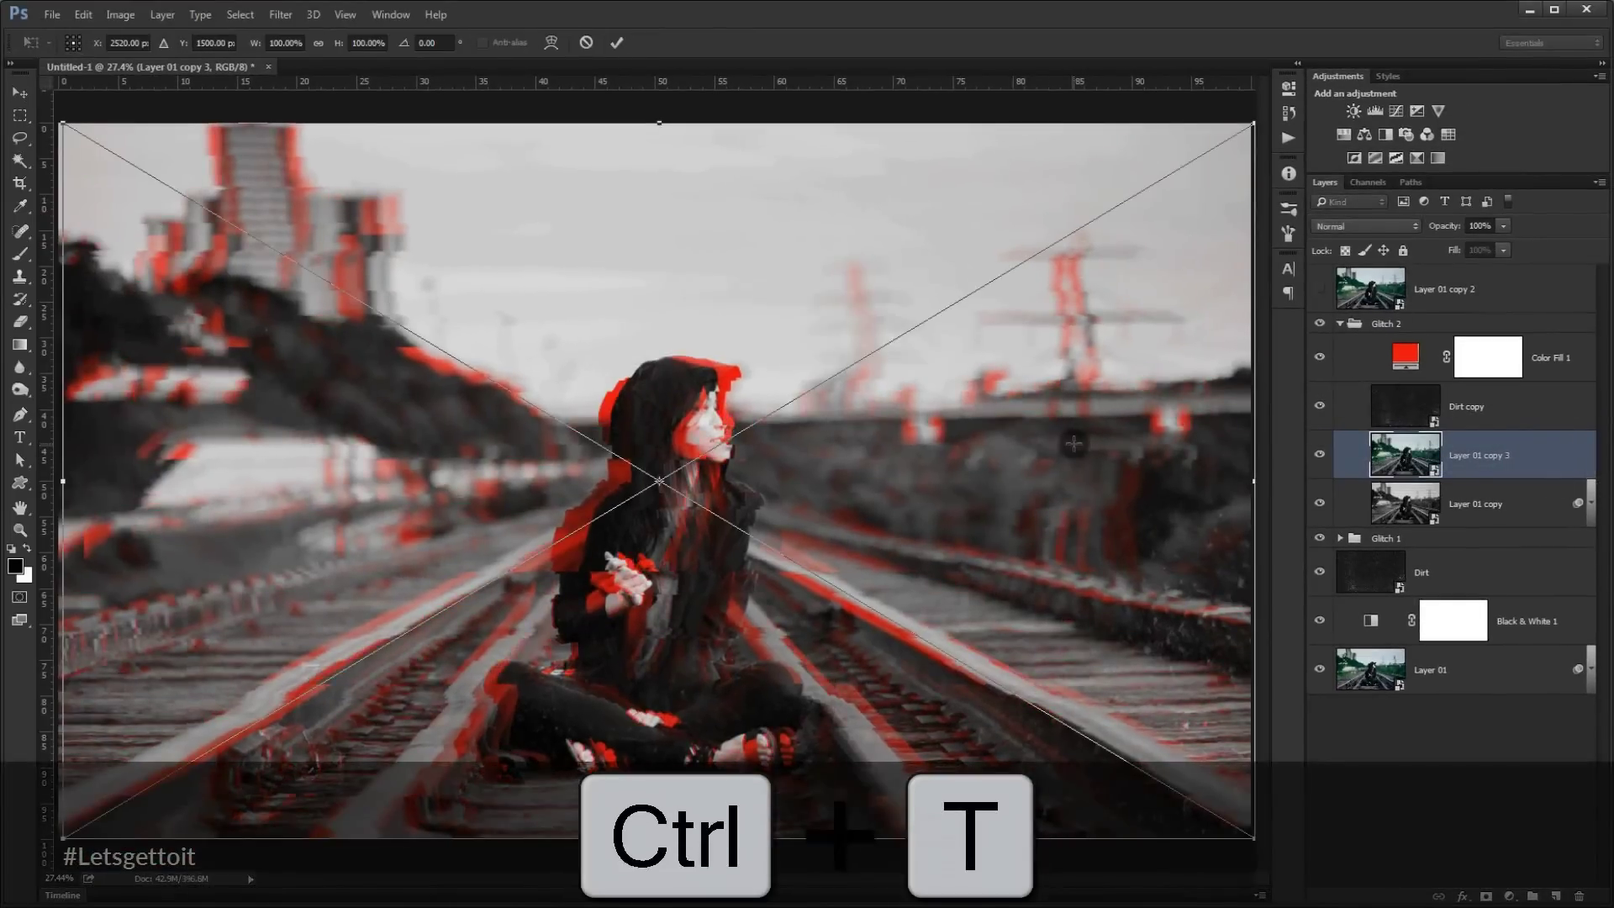
pyautogui.hotkey('shift', 'Left')
pyautogui.hotkey('shift', 'Left')
pyautogui.hotkey('shift', 'Left')
pyautogui.hotkey('shift', 'Left')
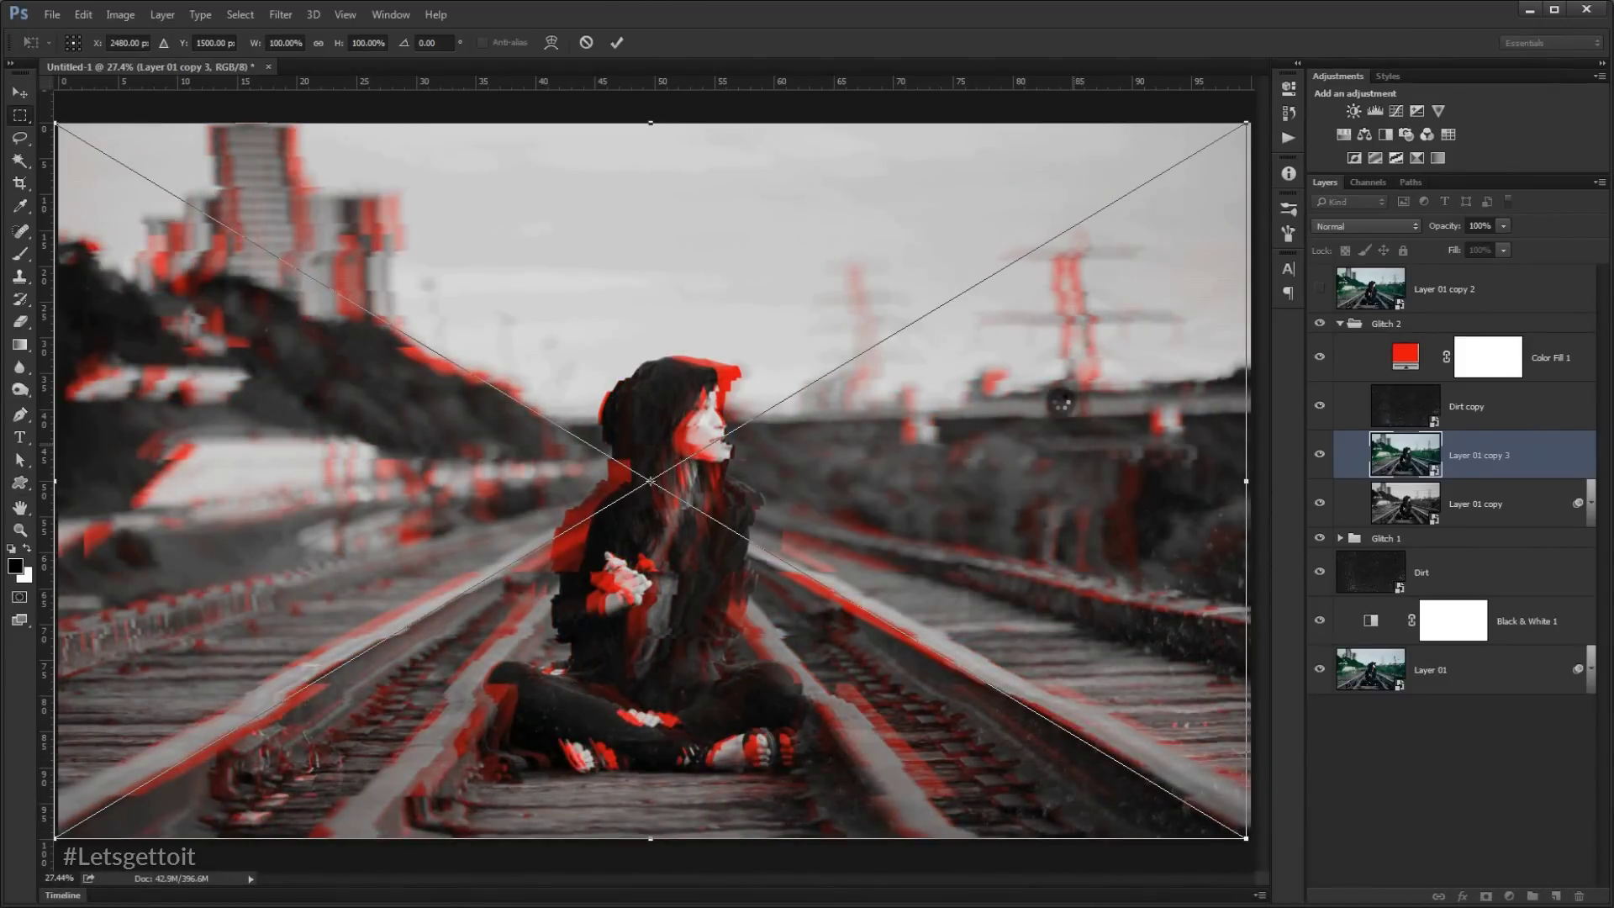
pyautogui.press('Return')
# Step: Recolour Glitch 2's Color Fill 1 to green 27b314 and collapse the Glitch 2 group
pyautogui.click(1406, 356)
pyautogui.doubleClick(1406, 356)
pyautogui.moveTo(1405, 351); pyautogui.dragTo(1404, 391)
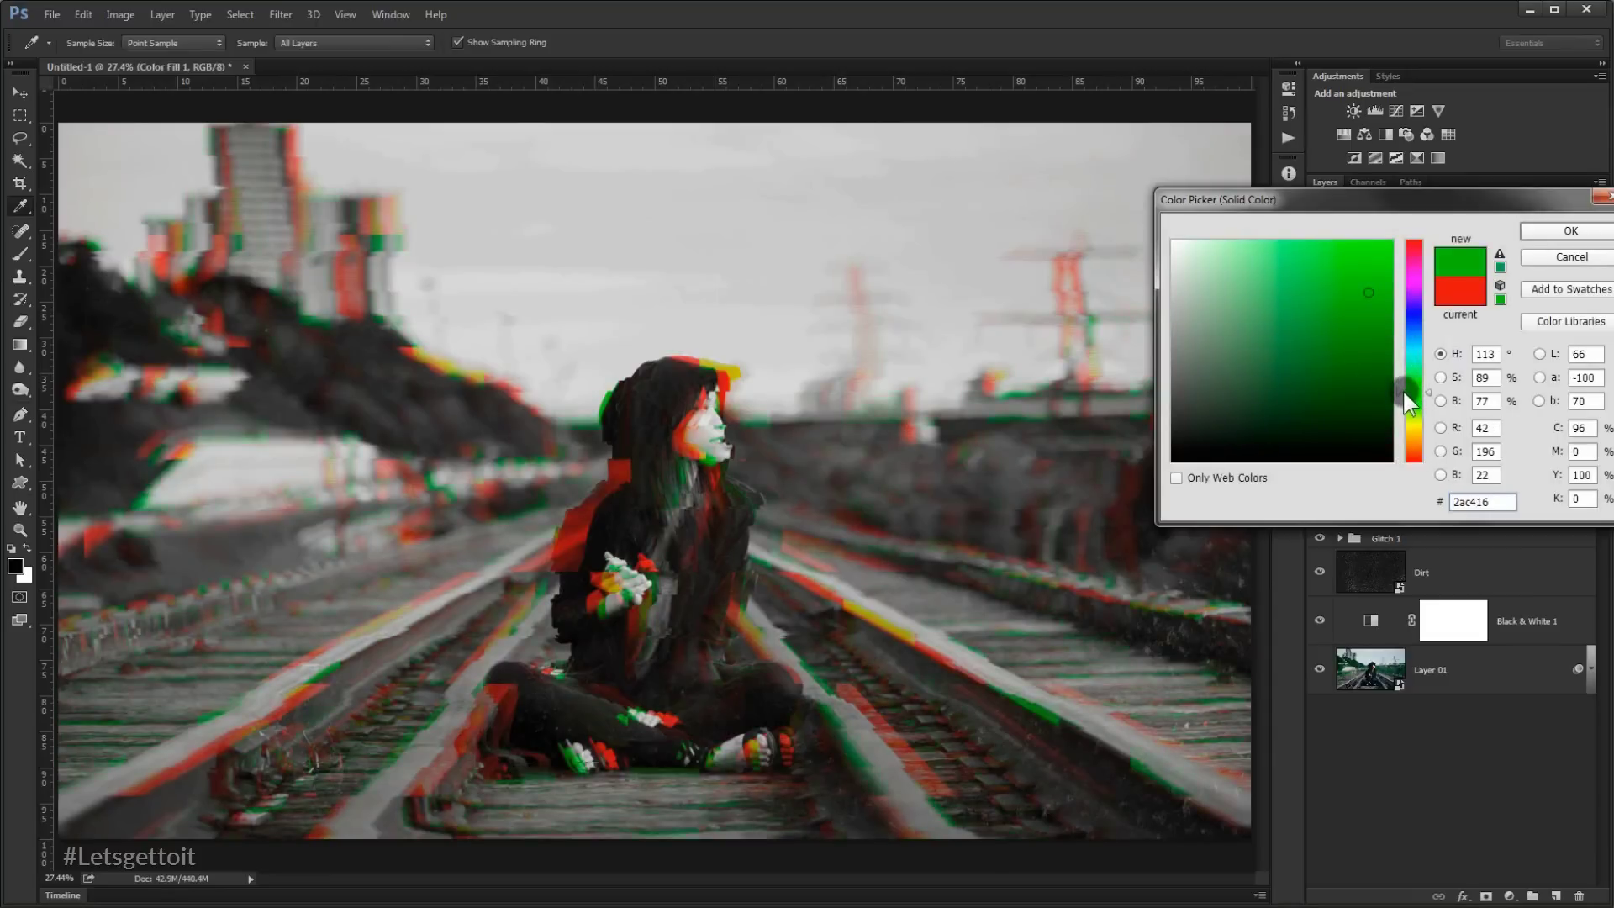
pyautogui.click(1355, 322)
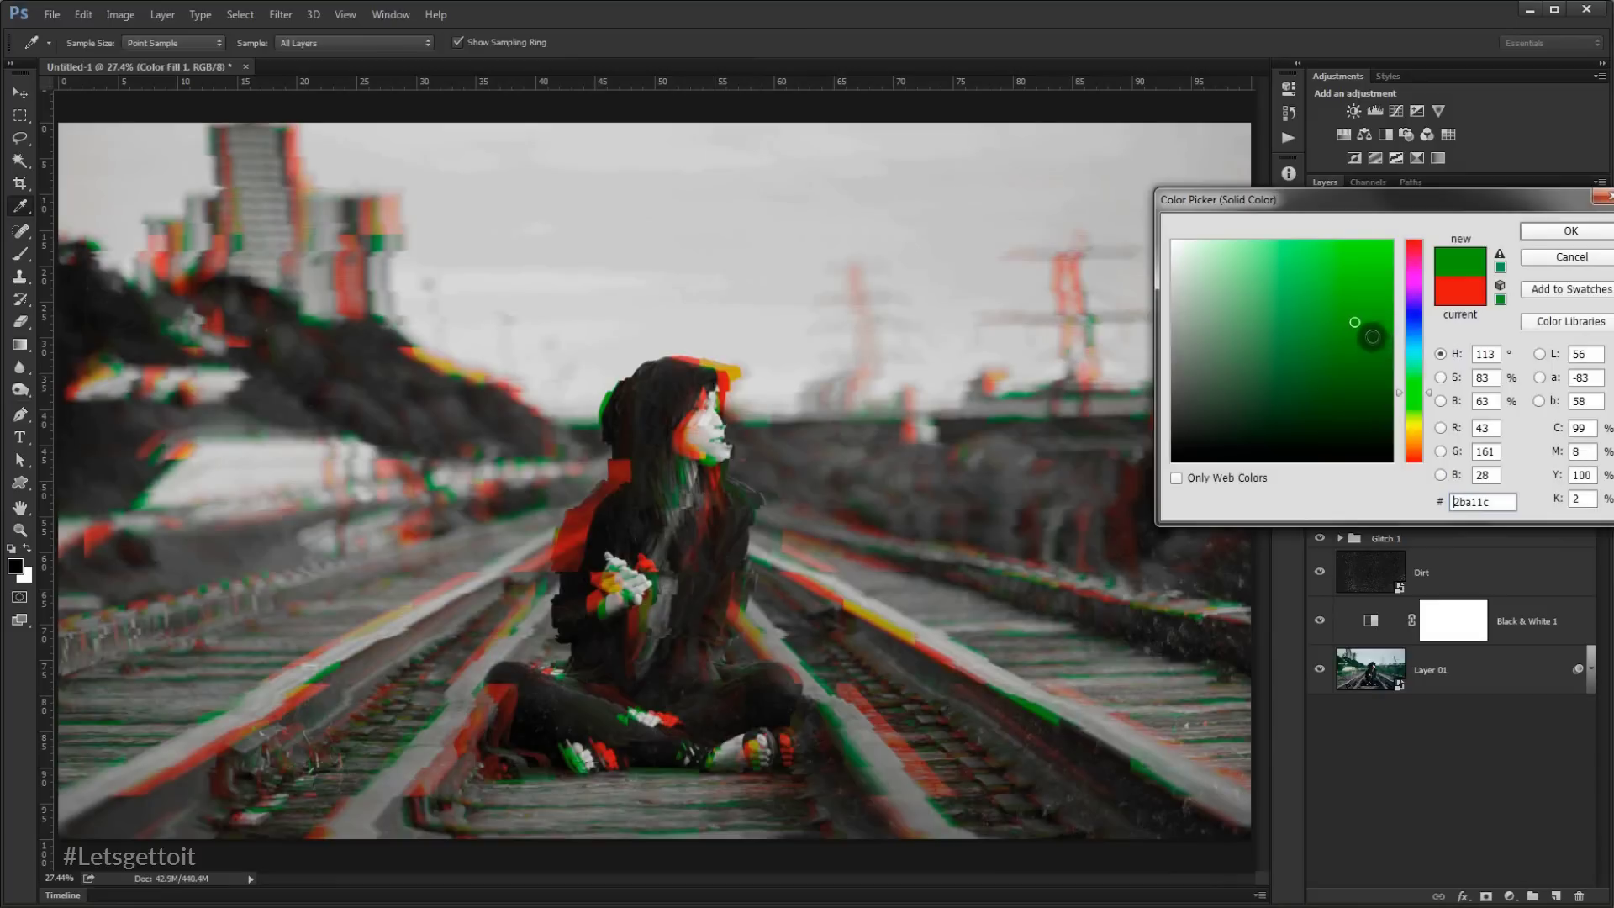
pyautogui.moveTo(1370, 335)
pyautogui.mouseDown()
pyautogui.moveTo(1358, 302)
pyautogui.moveTo(1375, 285)
pyautogui.moveTo(1365, 342)
pyautogui.moveTo(1368, 306)
pyautogui.mouseUp()
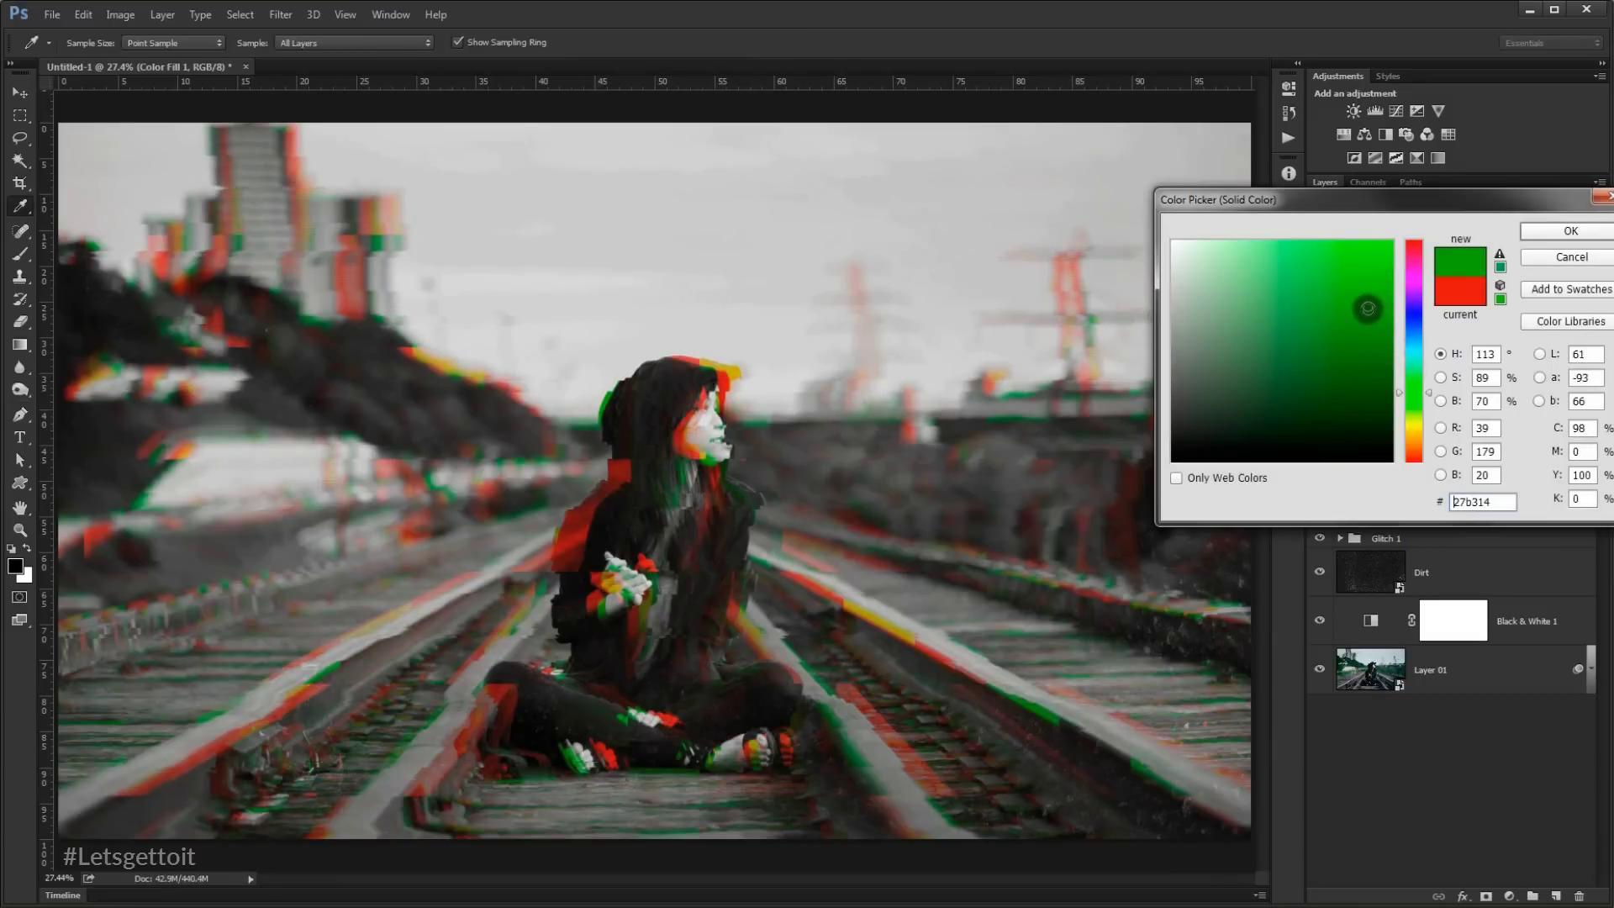
pyautogui.click(1566, 232)
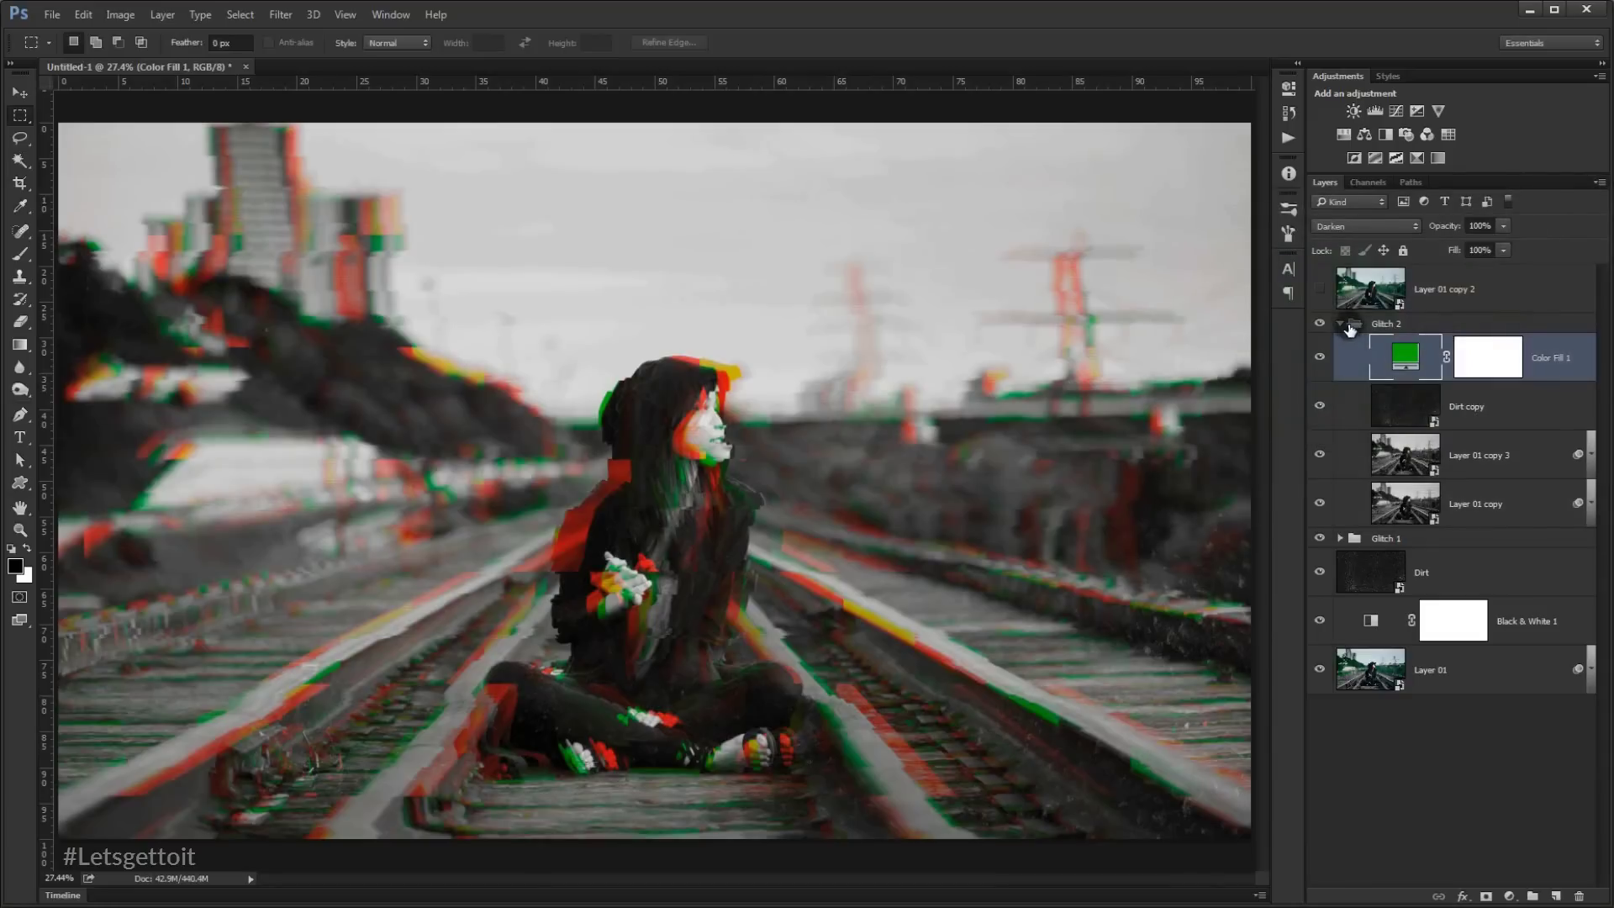
pyautogui.click(1340, 317)
pyautogui.click(1431, 328)
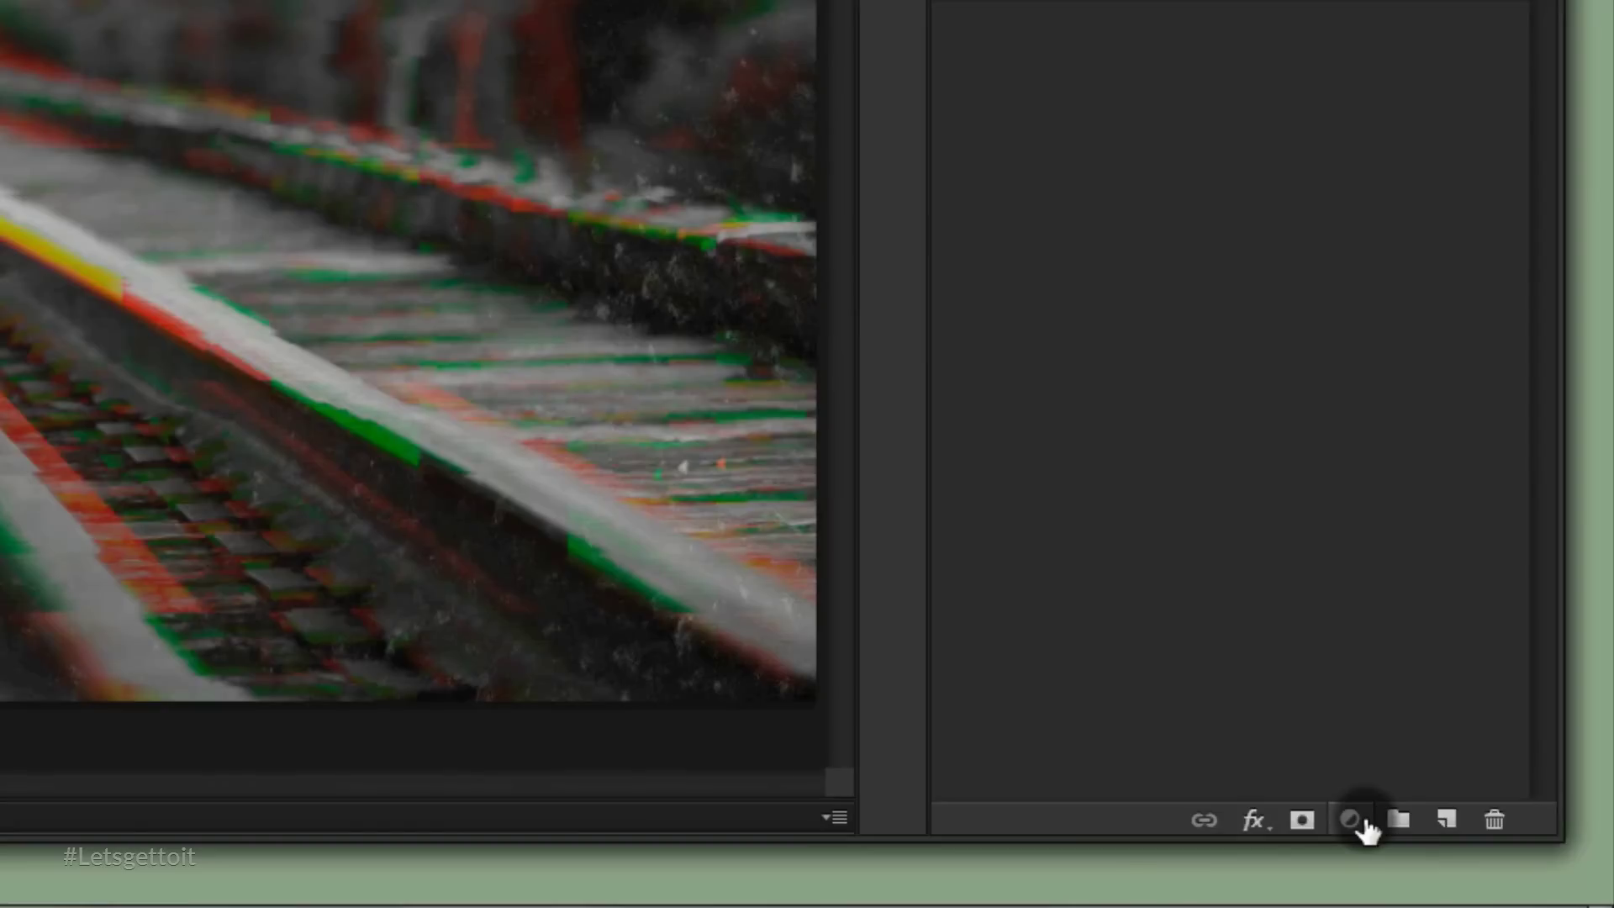
# Step: Add a Color Lookup adjustment layer using the Crisp_Warm.look 3DLUT file
pyautogui.click(1364, 826)
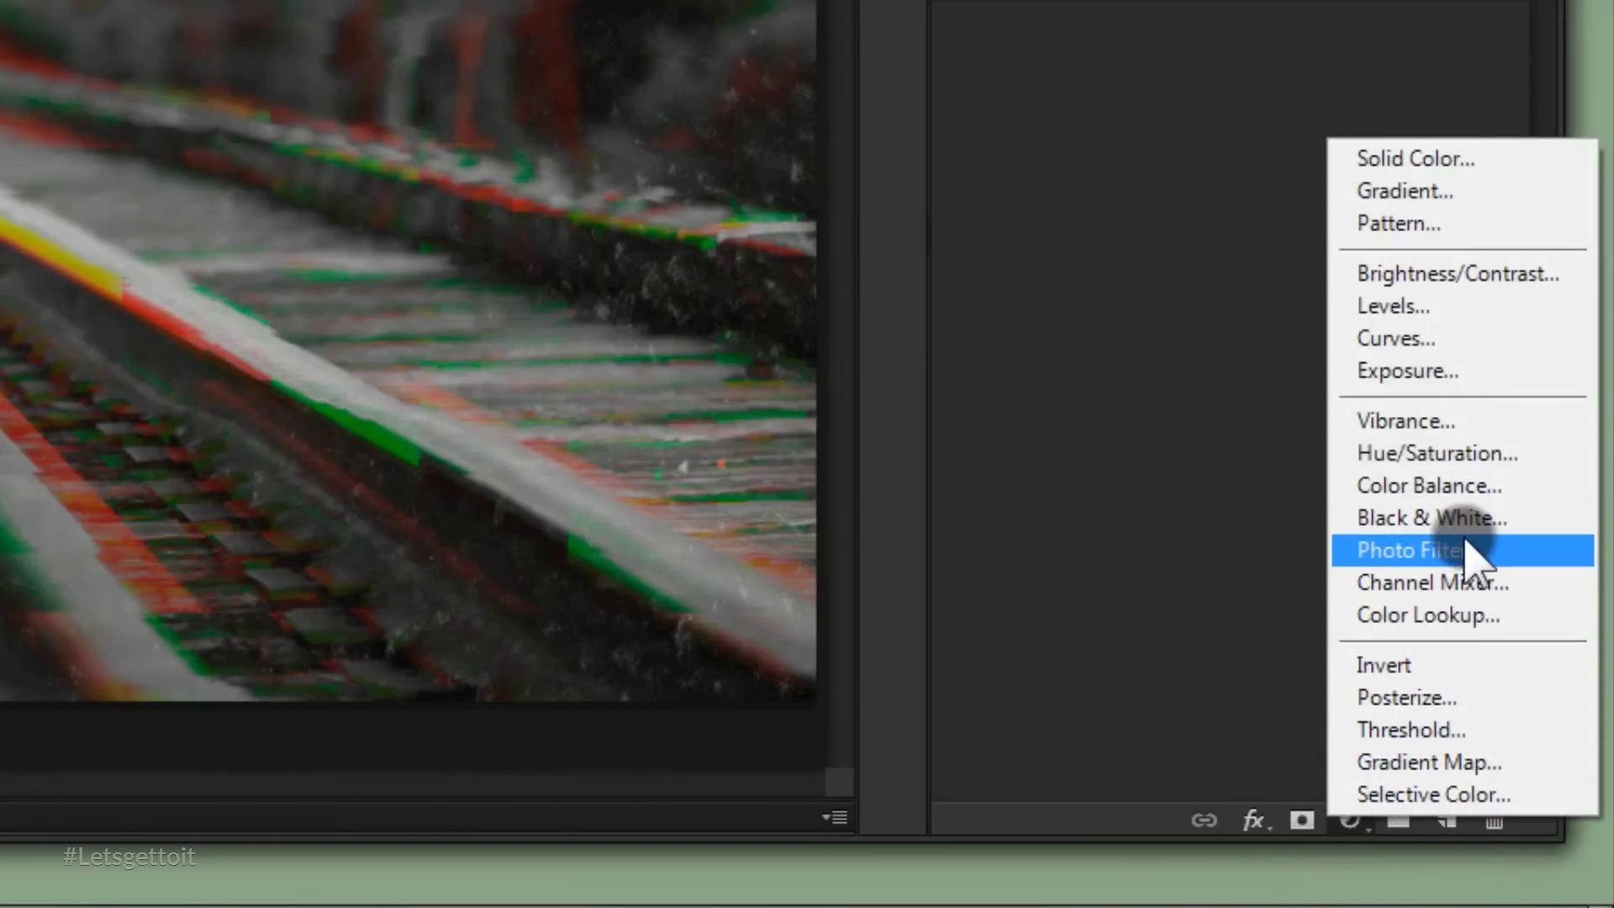
pyautogui.click(1465, 614)
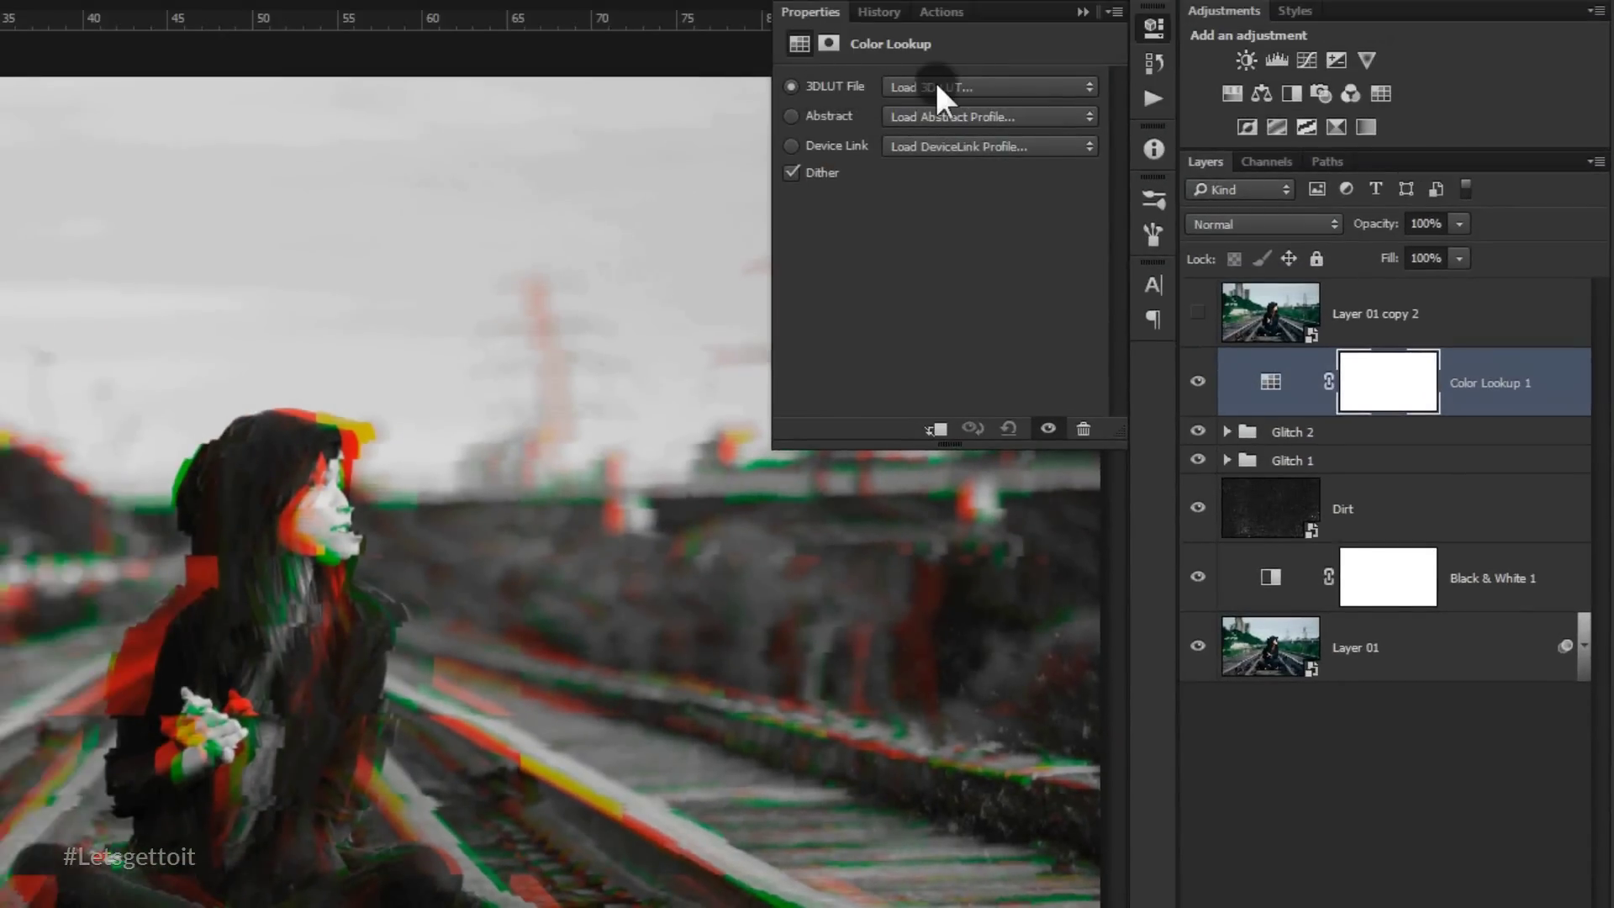
pyautogui.click(932, 85)
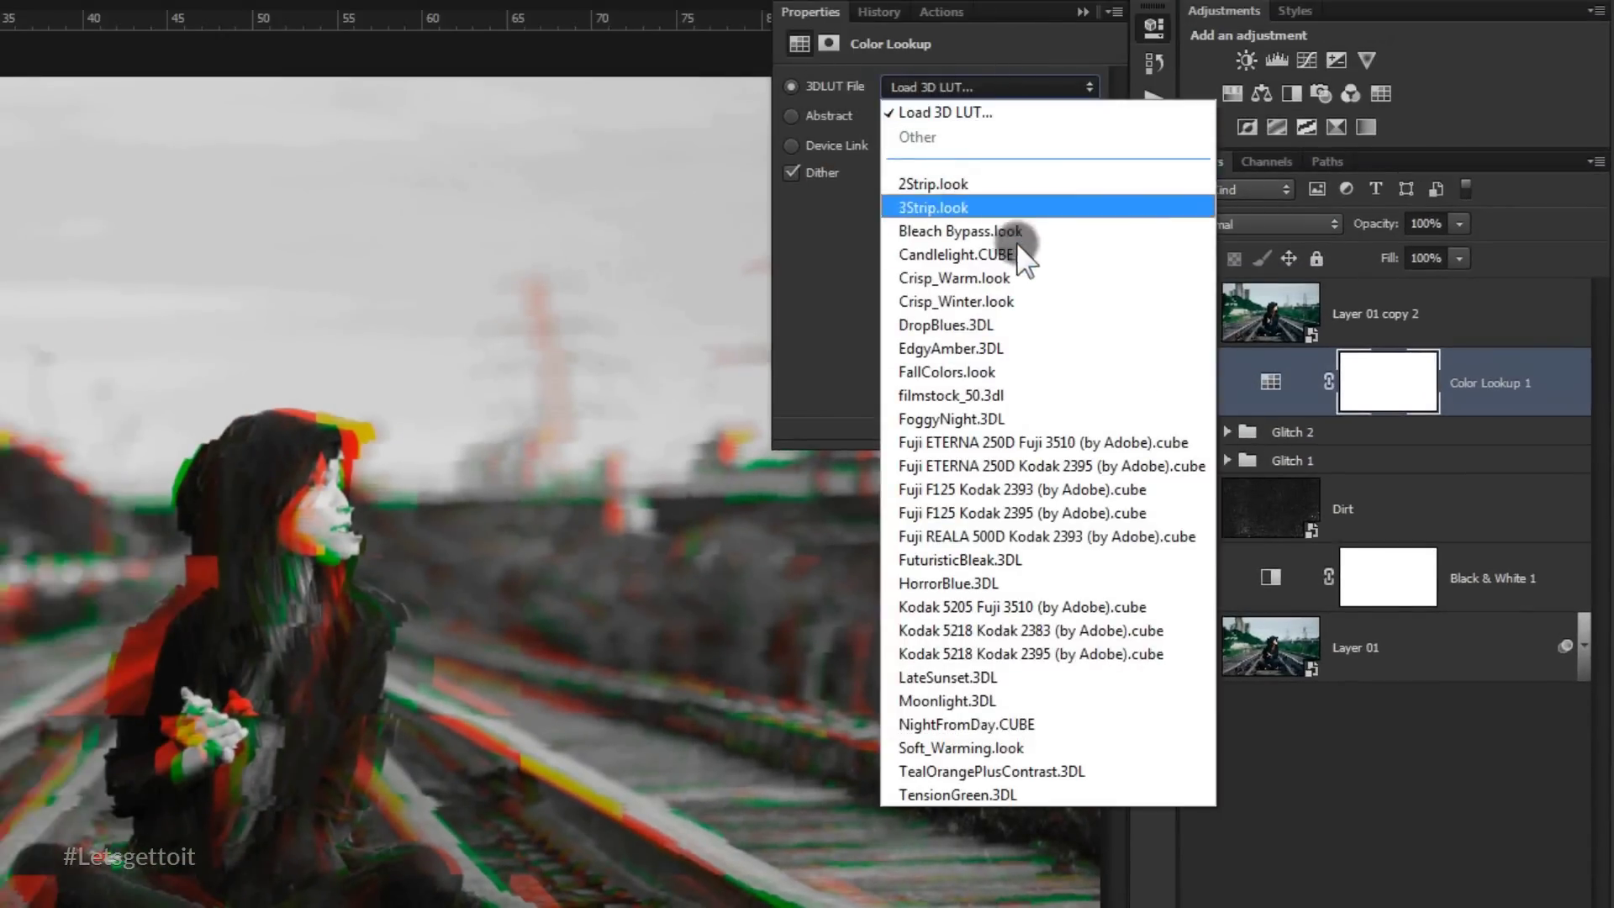
pyautogui.click(985, 279)
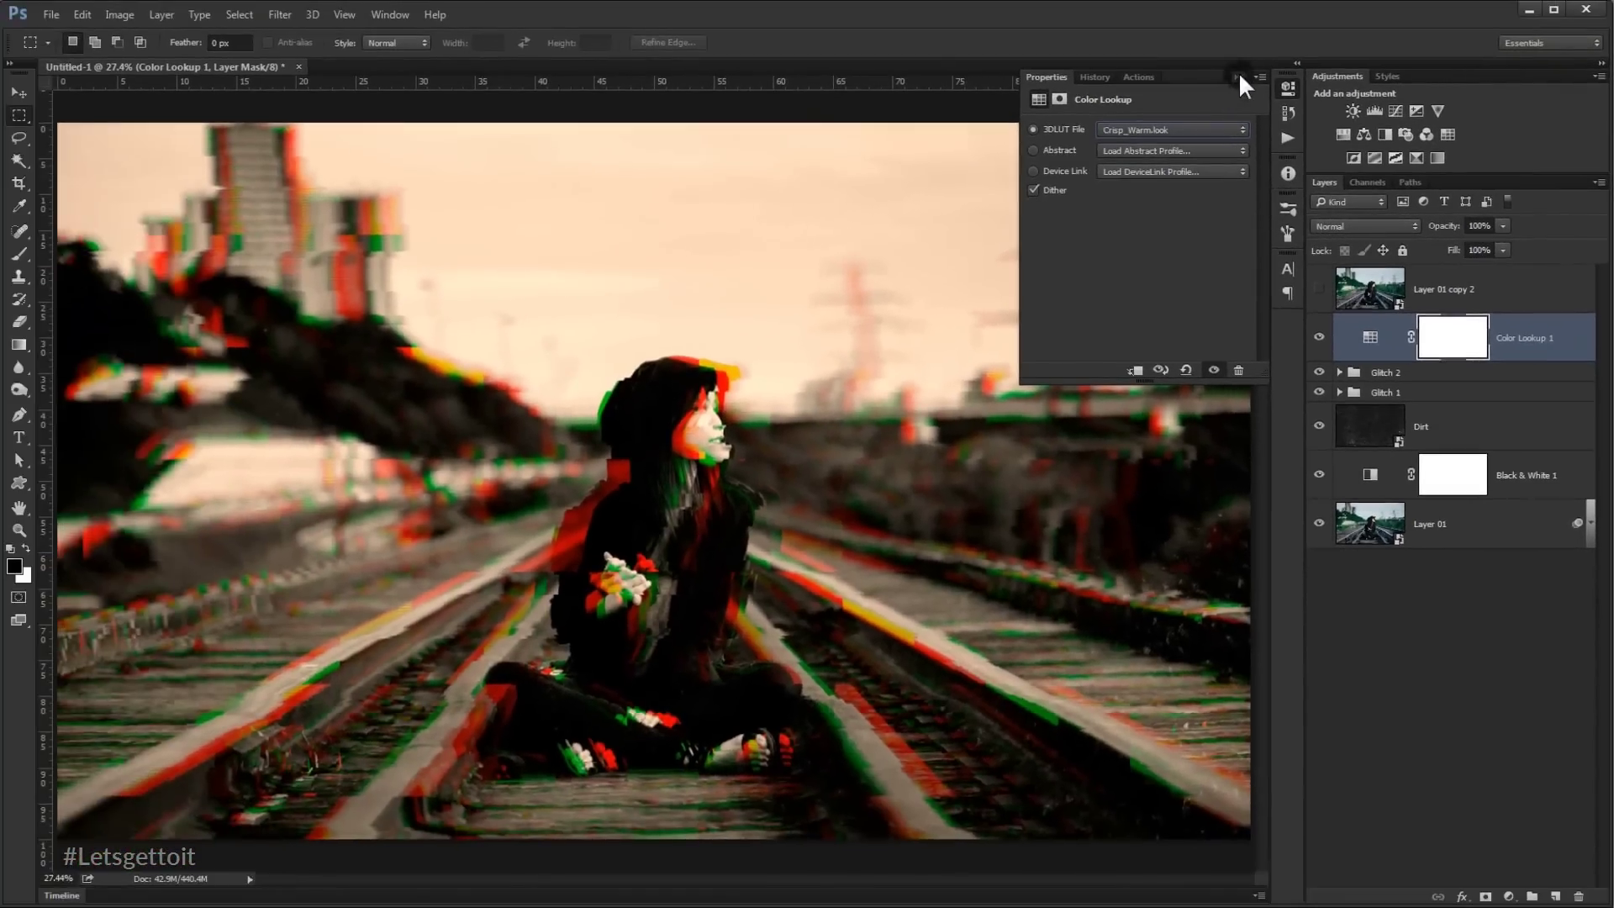
pyautogui.click(1083, 12)
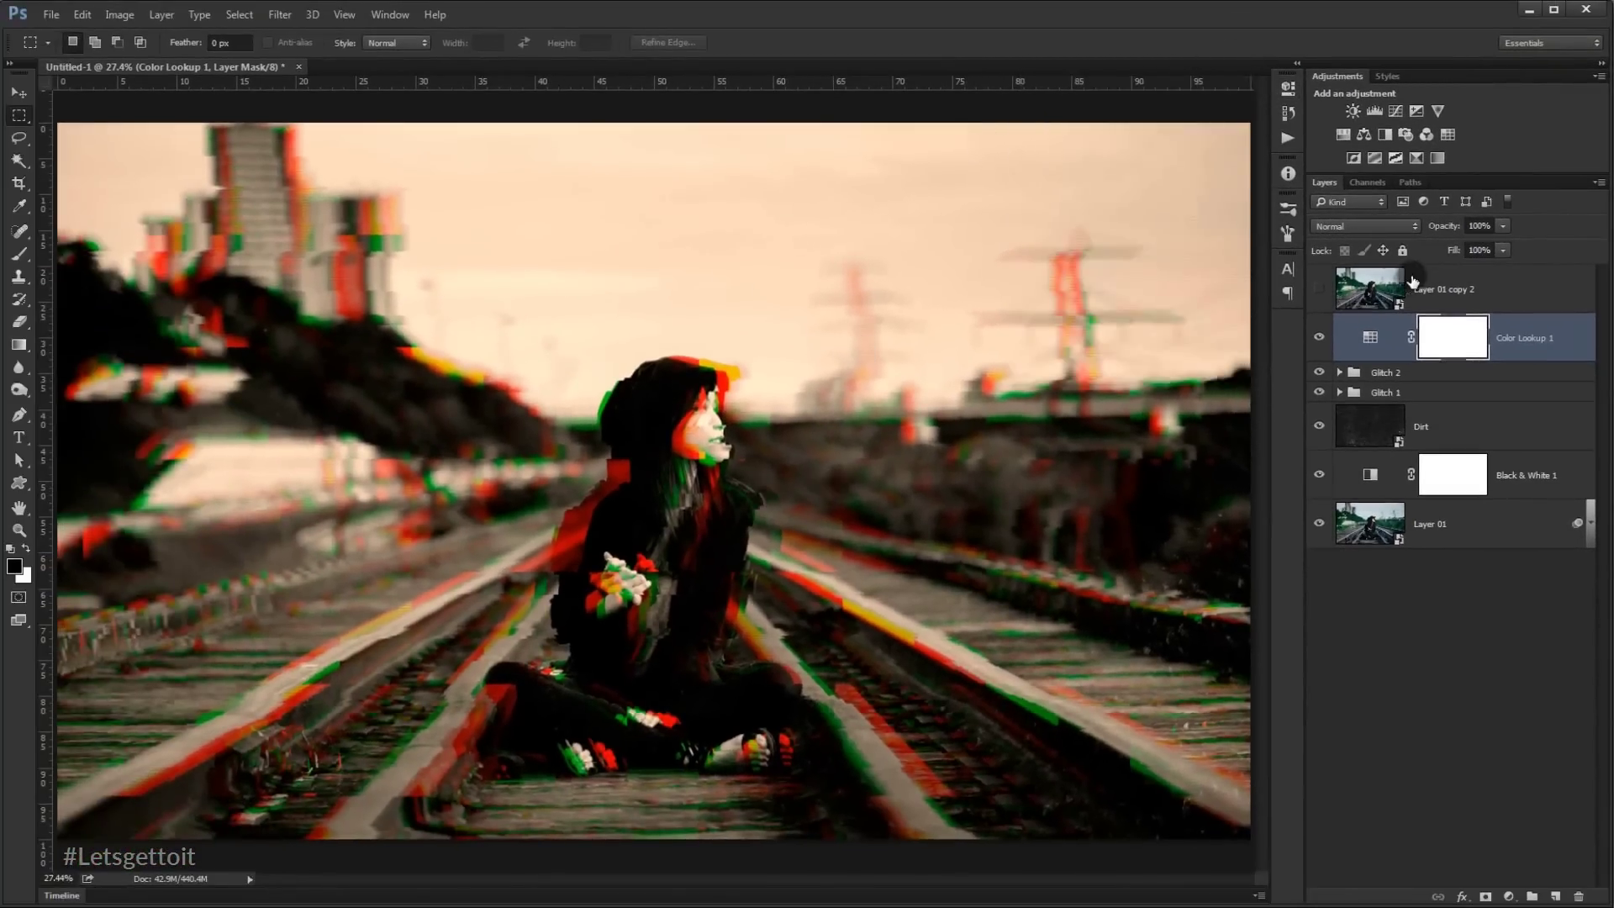
# Step: Set Color Lookup 1 fill to 50% and show Layer 01 copy 2 at 0% opacity and fill
pyautogui.click(1480, 250)
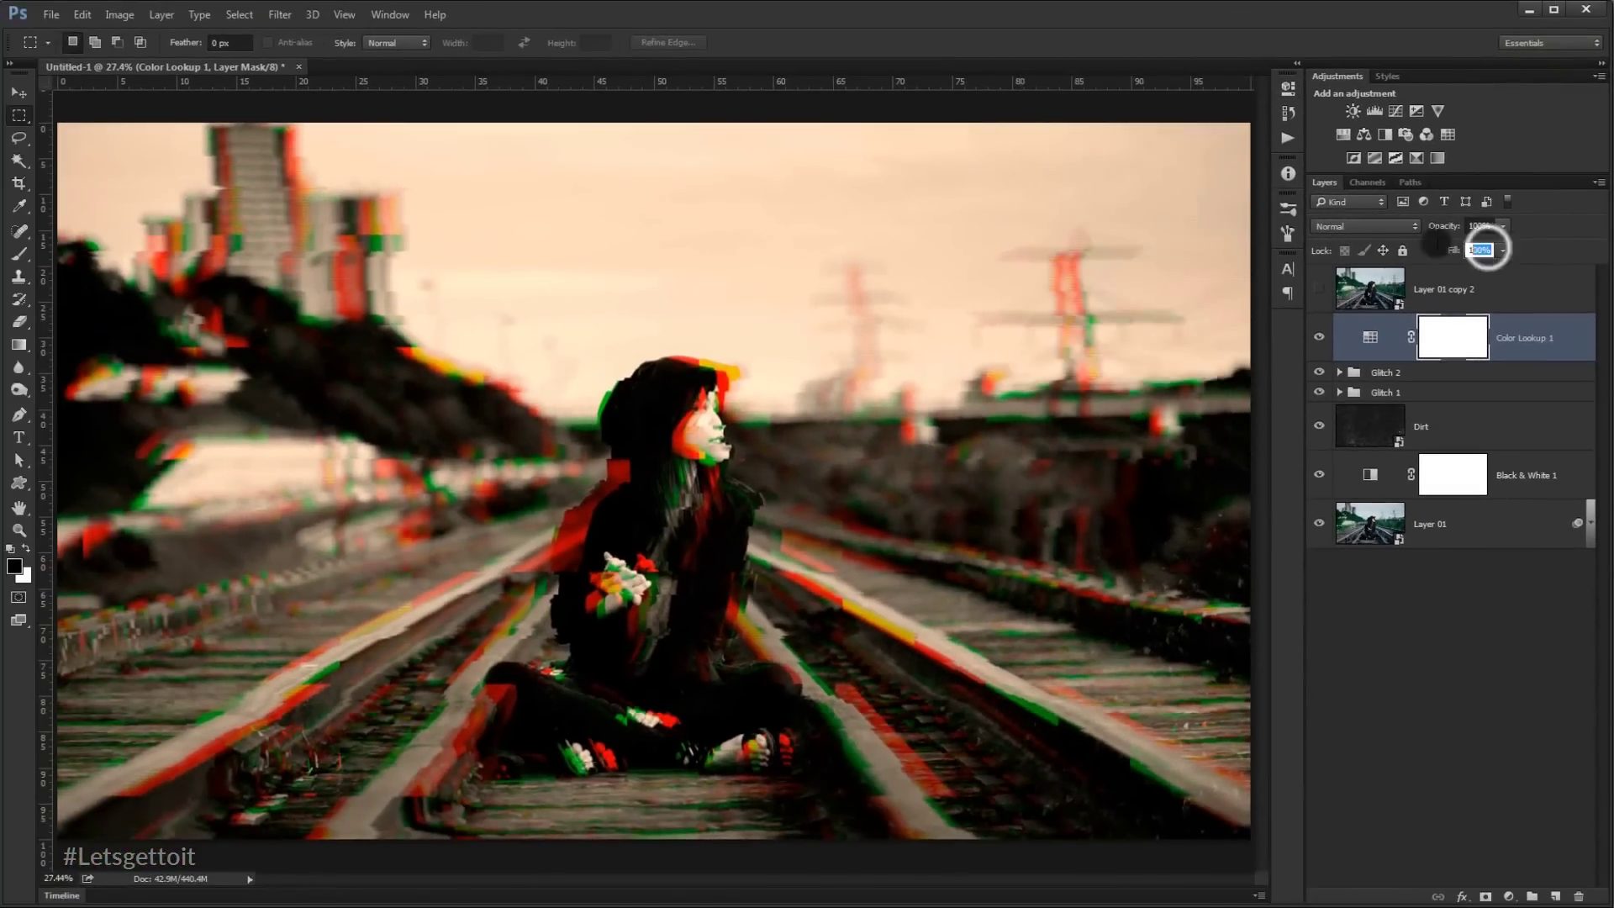
pyautogui.write('50')
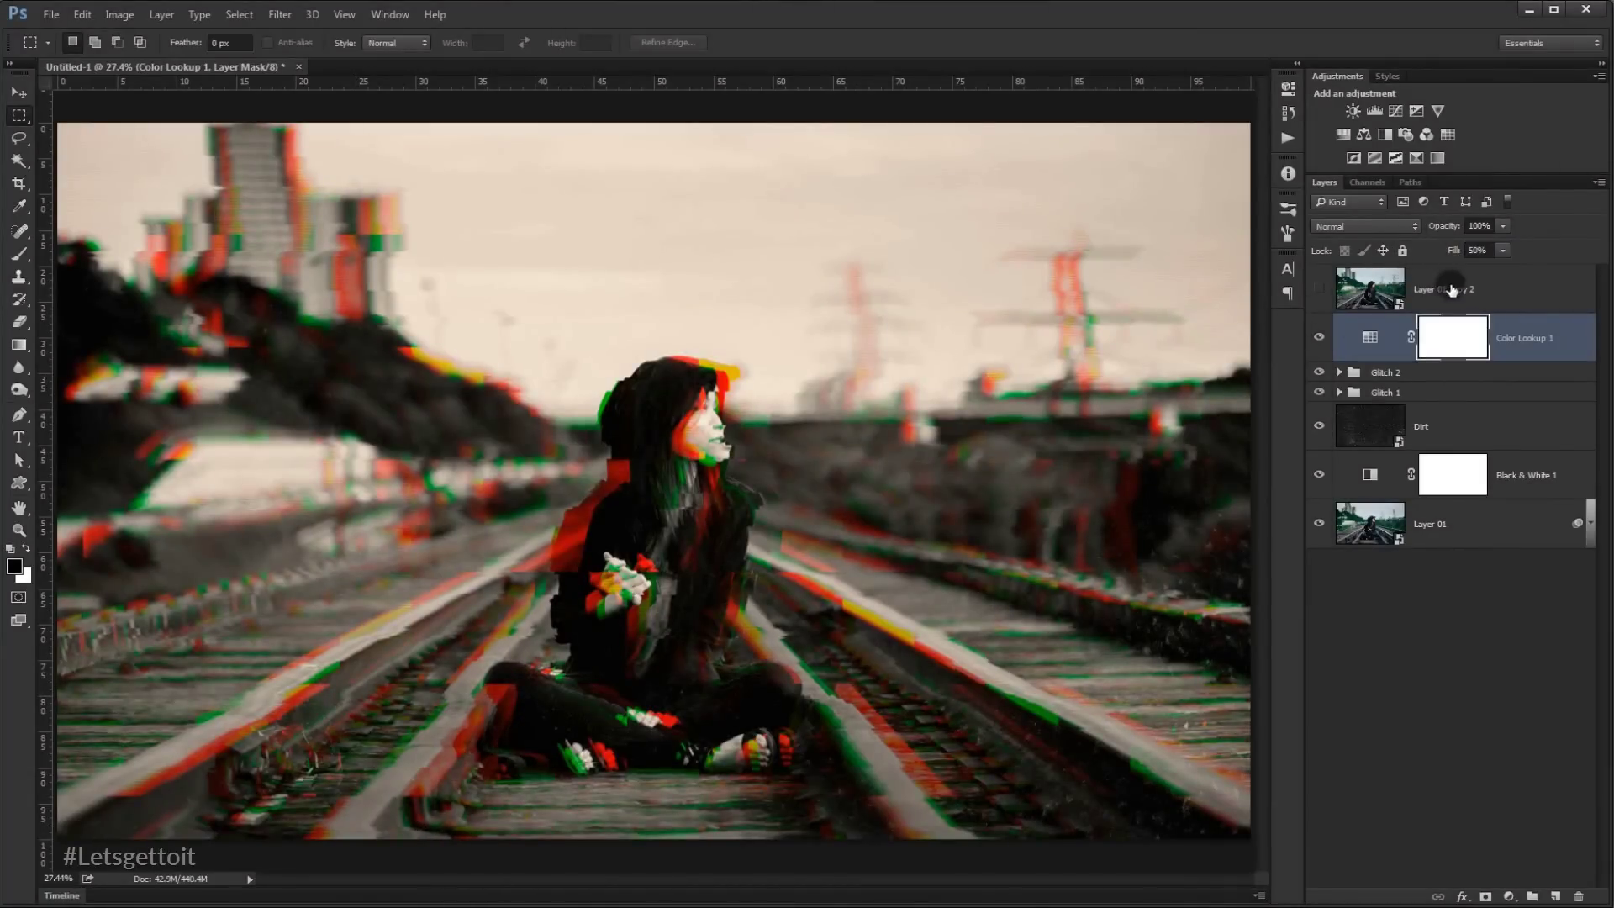
pyautogui.click(1320, 291)
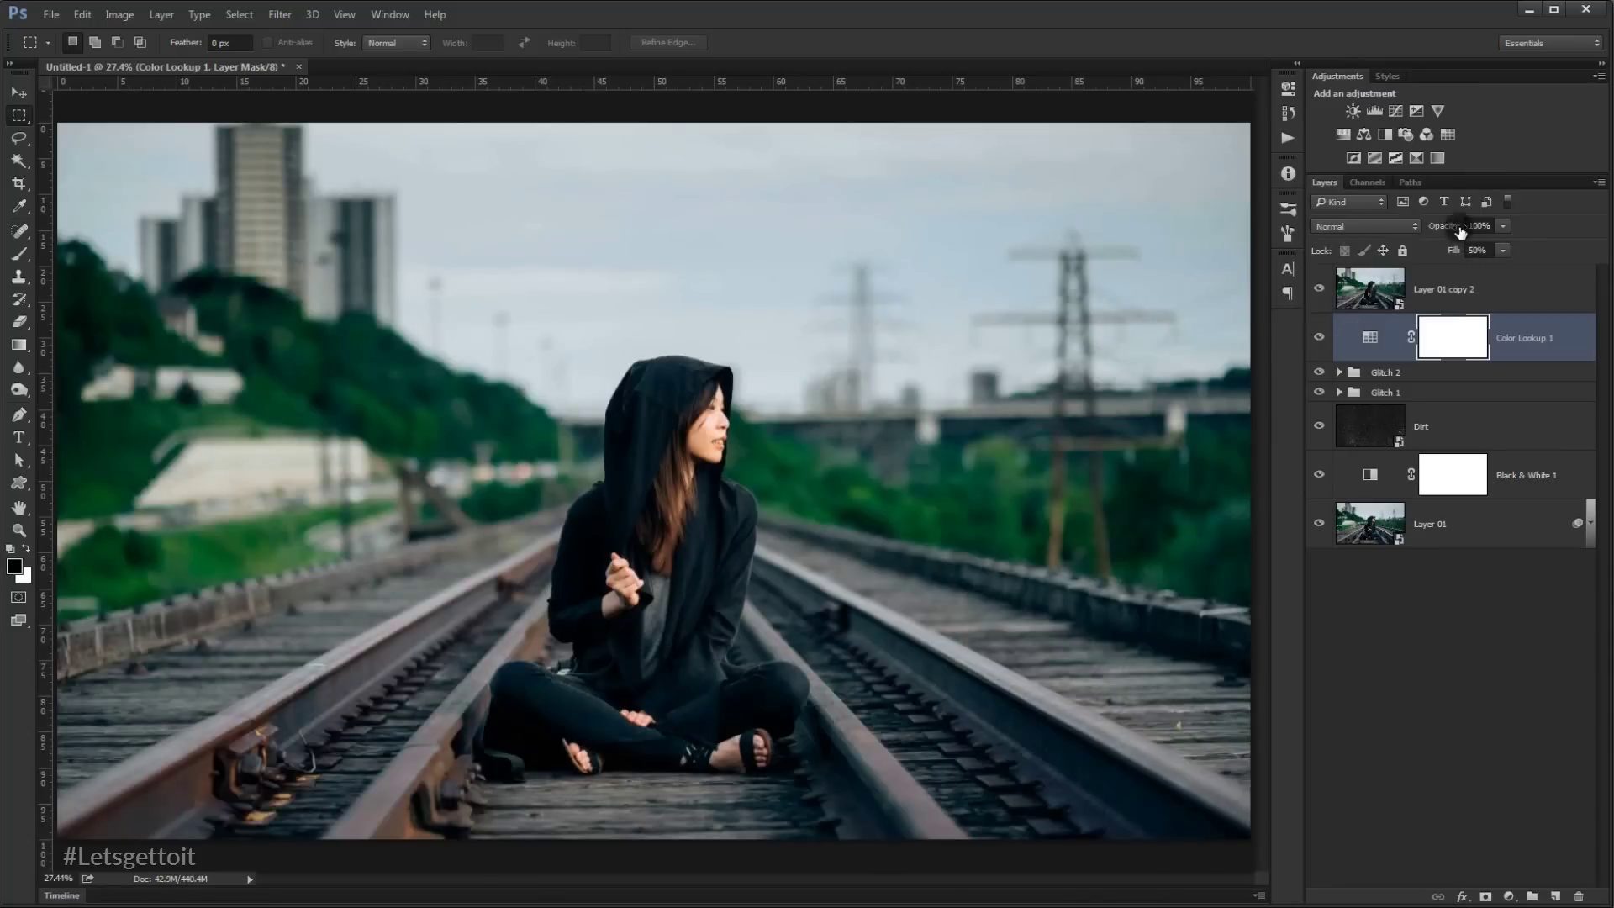
pyautogui.click(1440, 289)
pyautogui.moveTo(1448, 225); pyautogui.dragTo(1251, 230)
pyautogui.moveTo(1458, 252); pyautogui.dragTo(1456, 303)
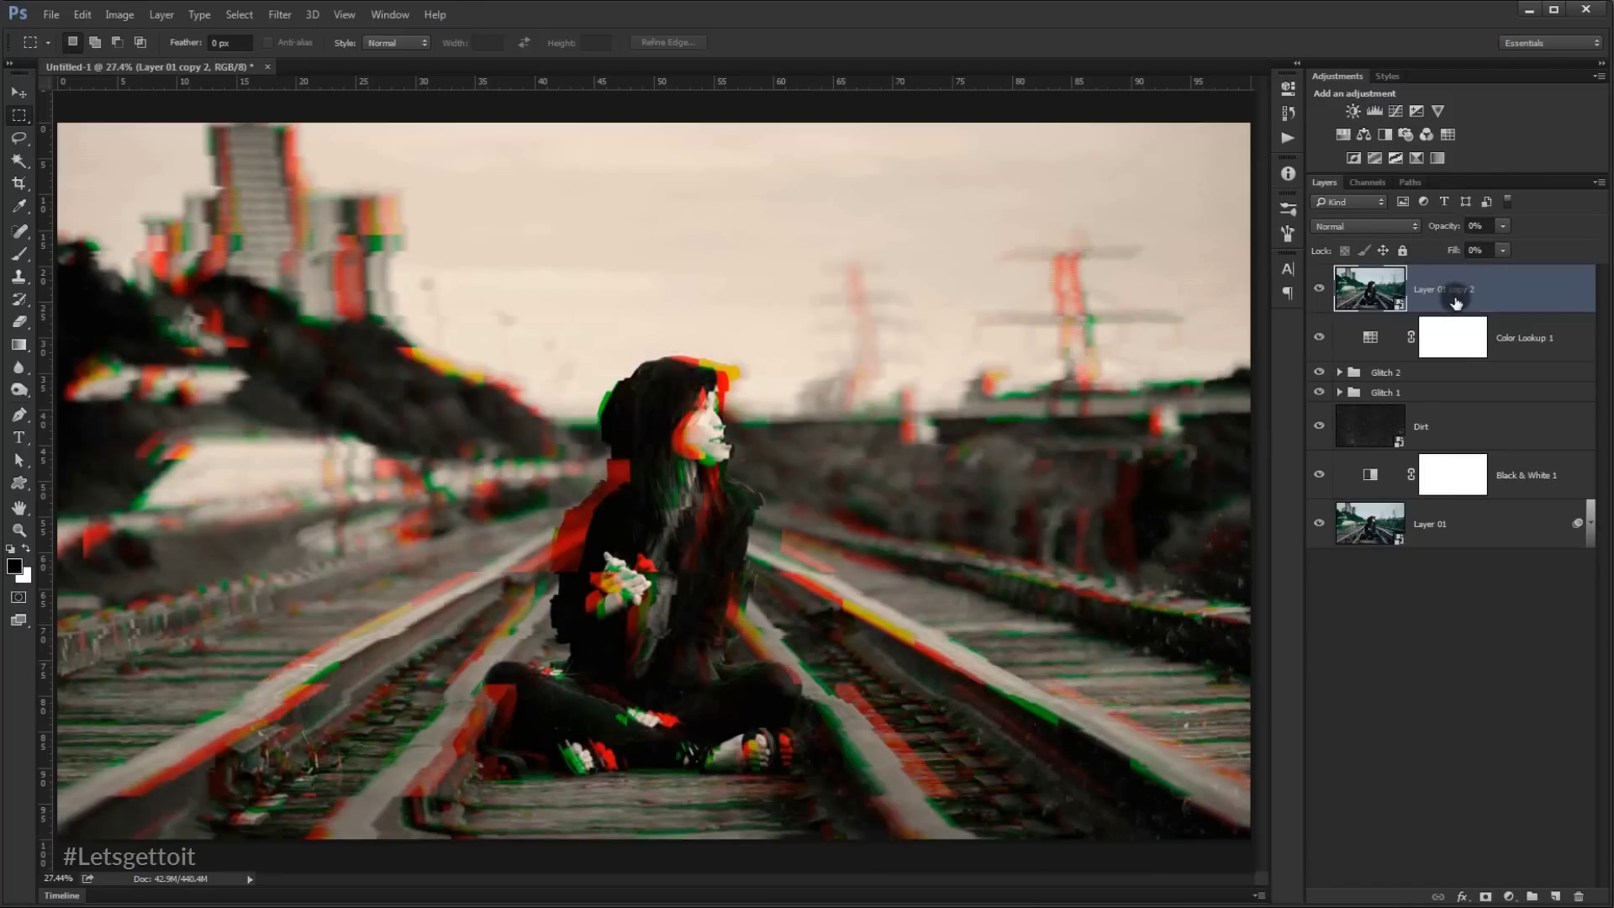
# Step: Rename Layer 01 copy 2 to 'PUT YOUR PIC HERE' and open its Layer 01.psb contents
pyautogui.doubleClick(1455, 289)
pyautogui.write('PUT YOUR PIC HERE')
pyautogui.press('Return')
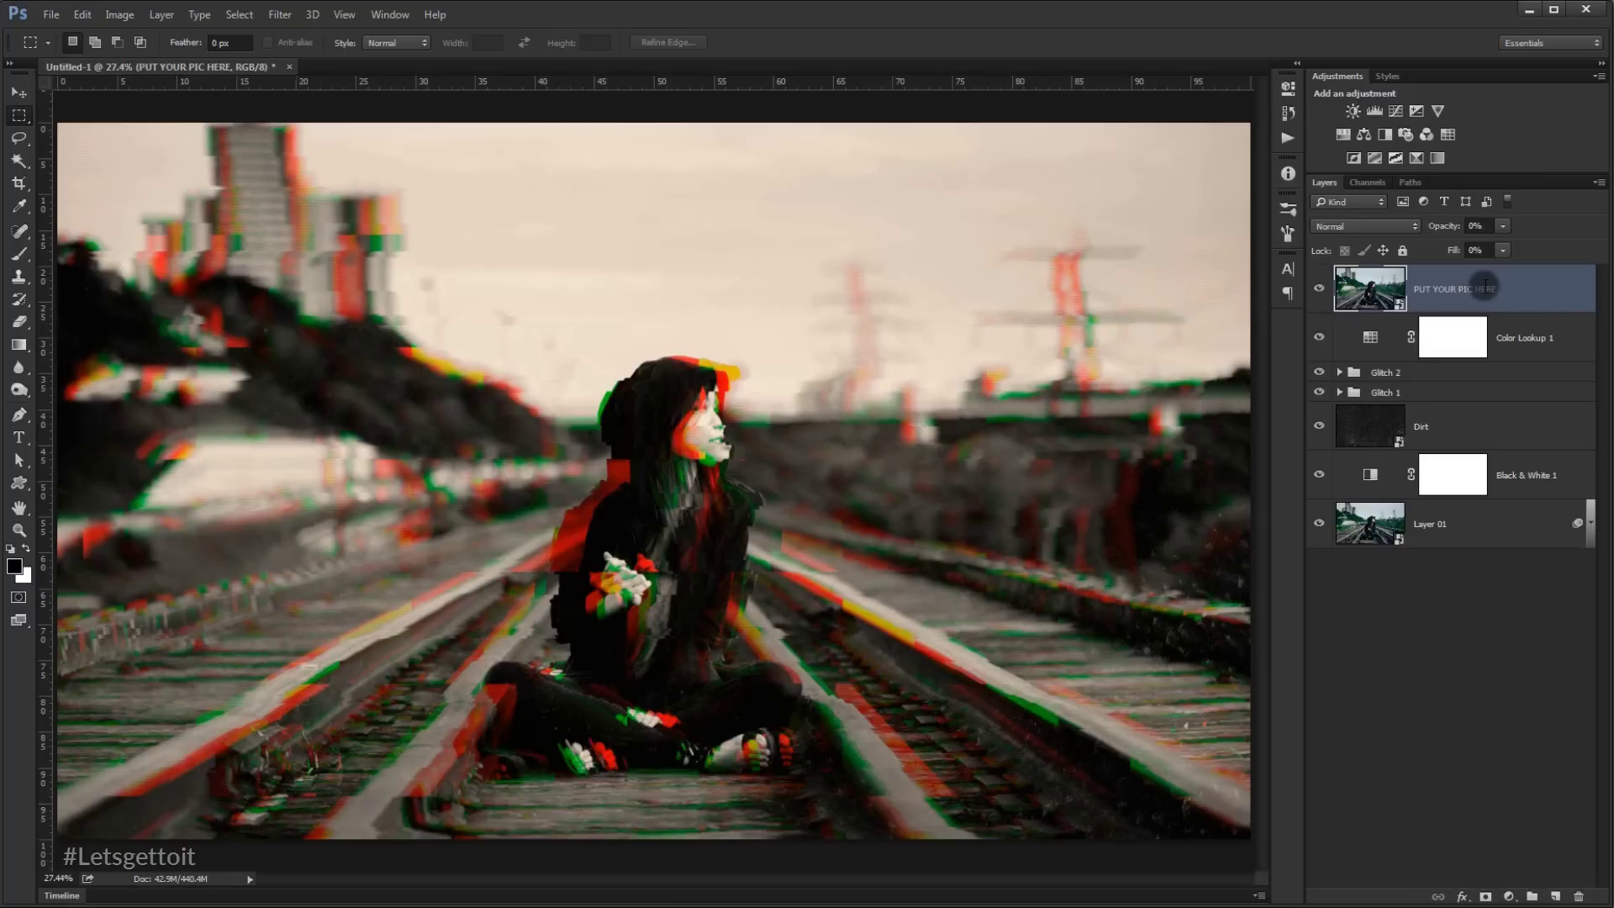
pyautogui.doubleClick(1371, 288)
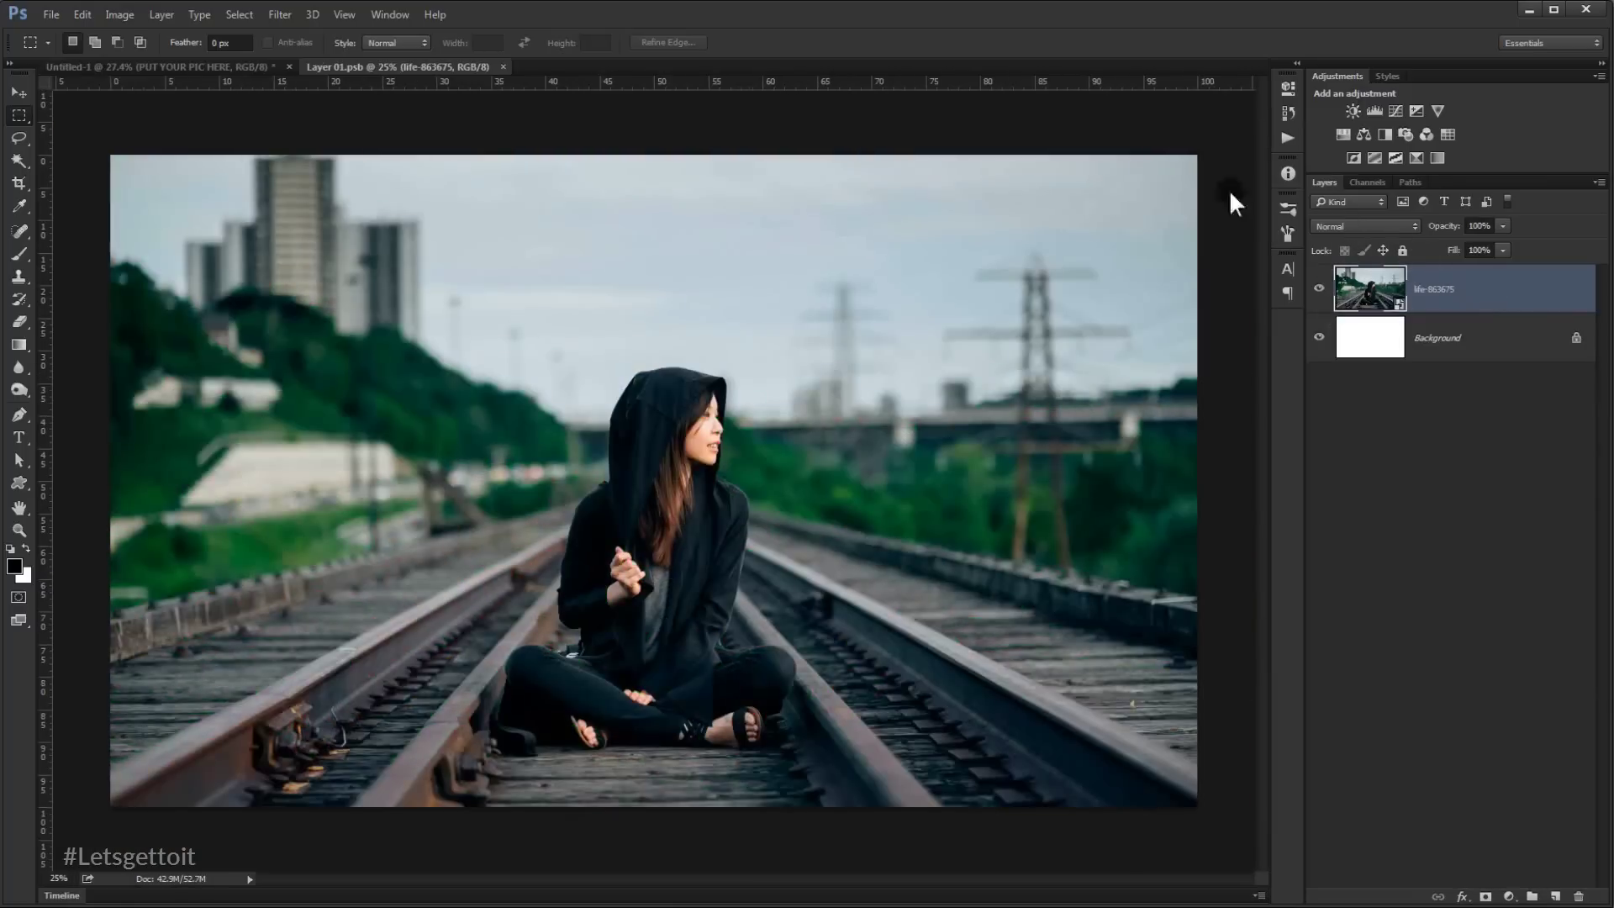
# Step: Place street-1026246.jpg into Layer 01.psb and enlarge it to about 364% to cover the canvas
pyautogui.hotkey('alt', 'Tab')
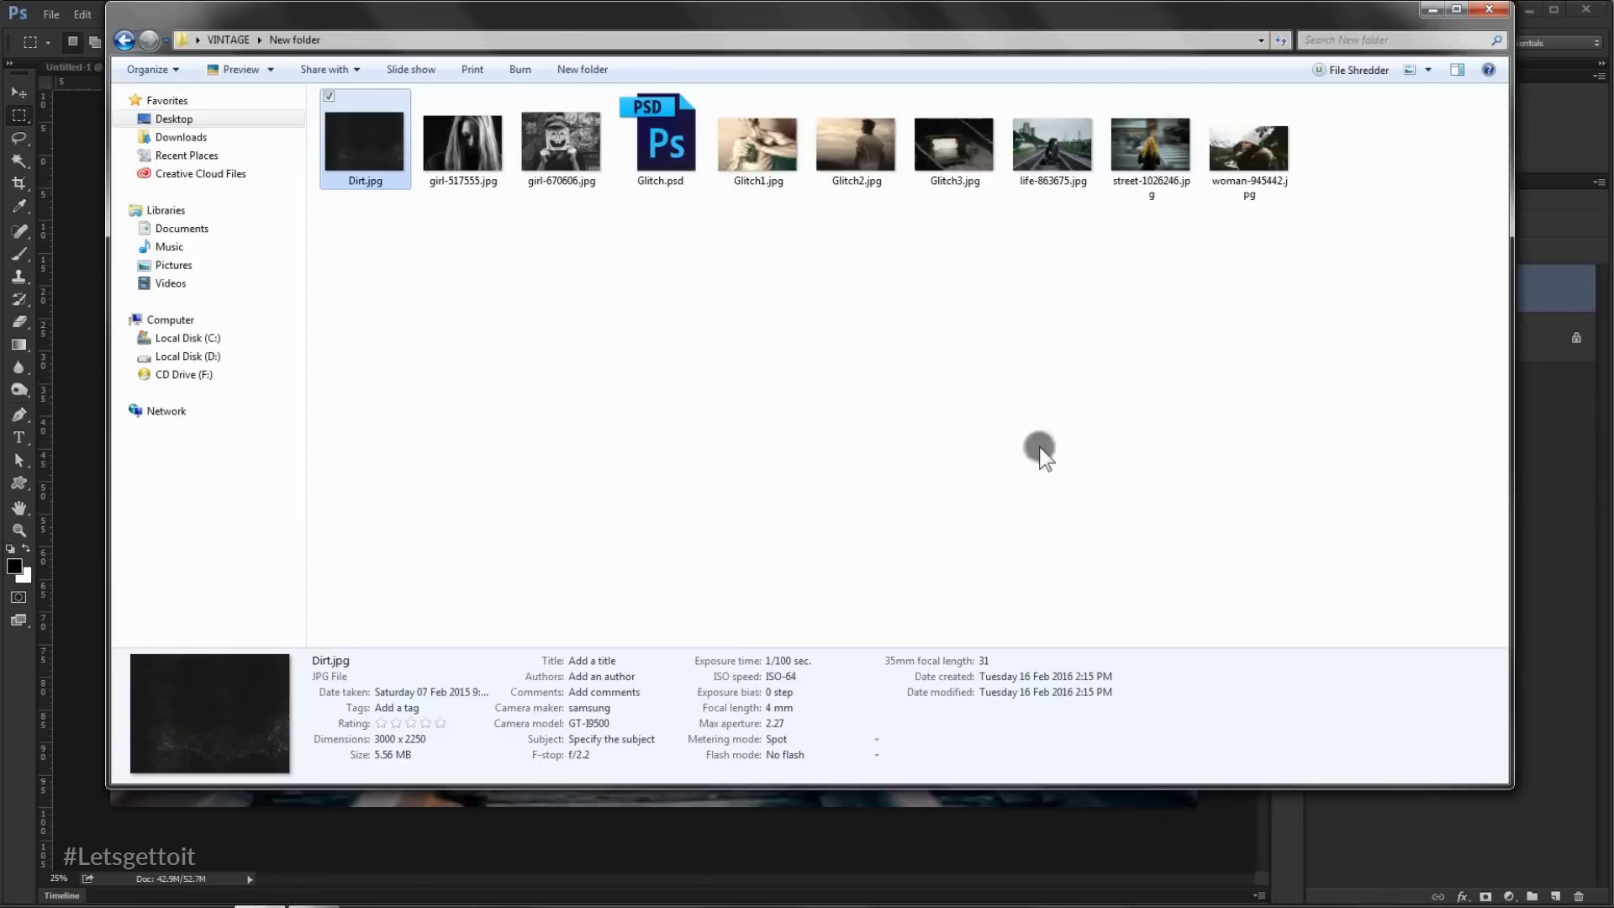
pyautogui.click(1156, 145)
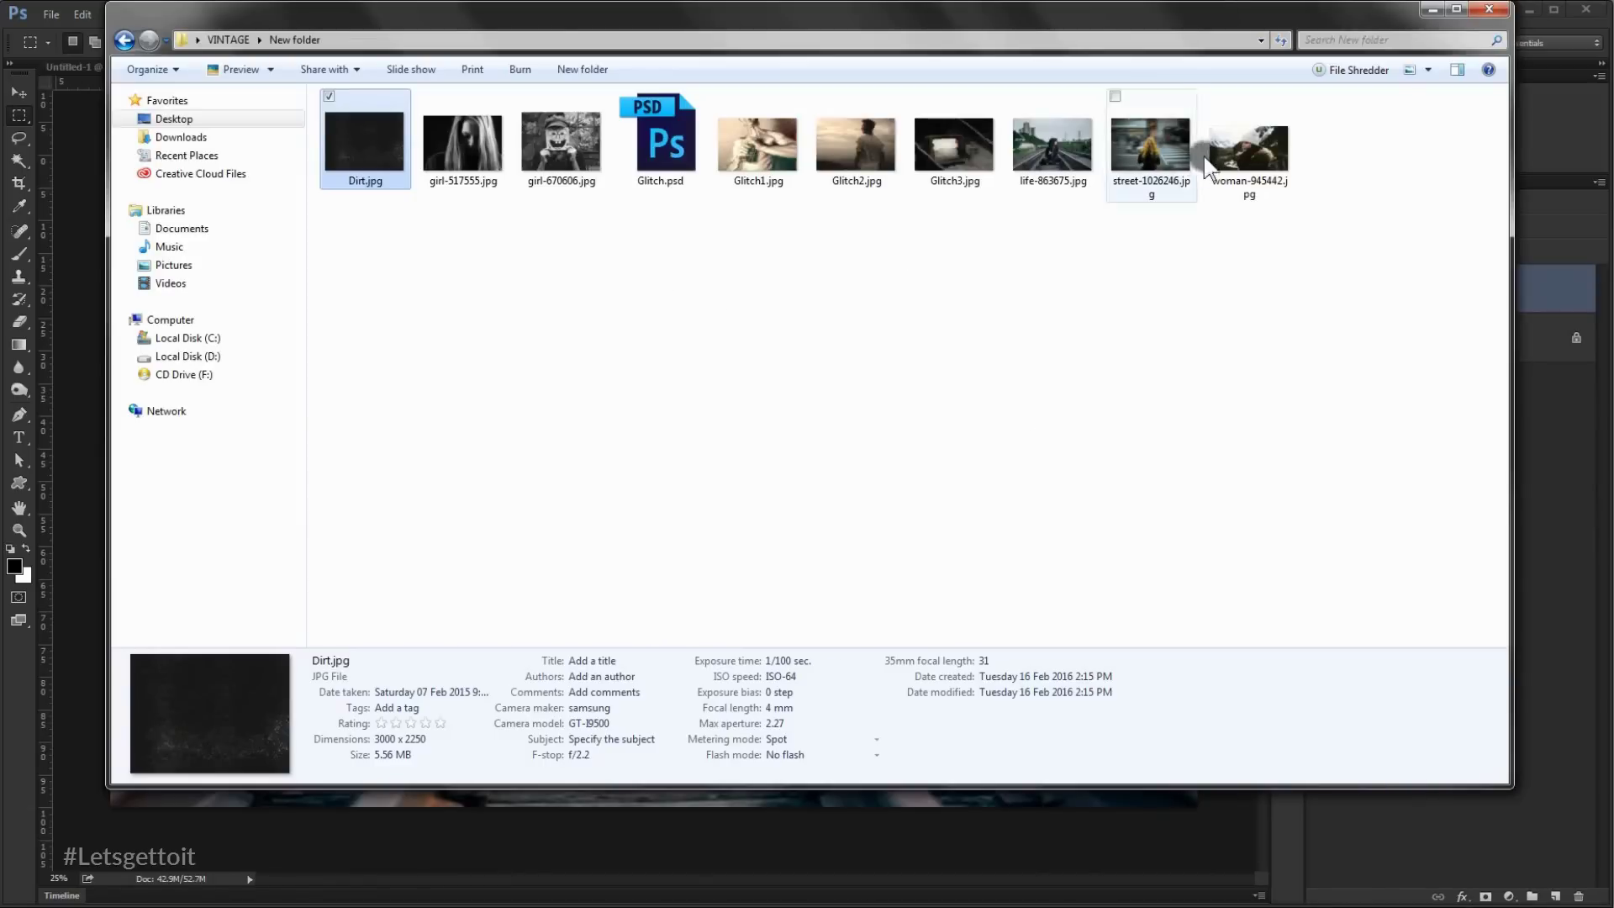
pyautogui.moveTo(1161, 141); pyautogui.dragTo(73, 542)
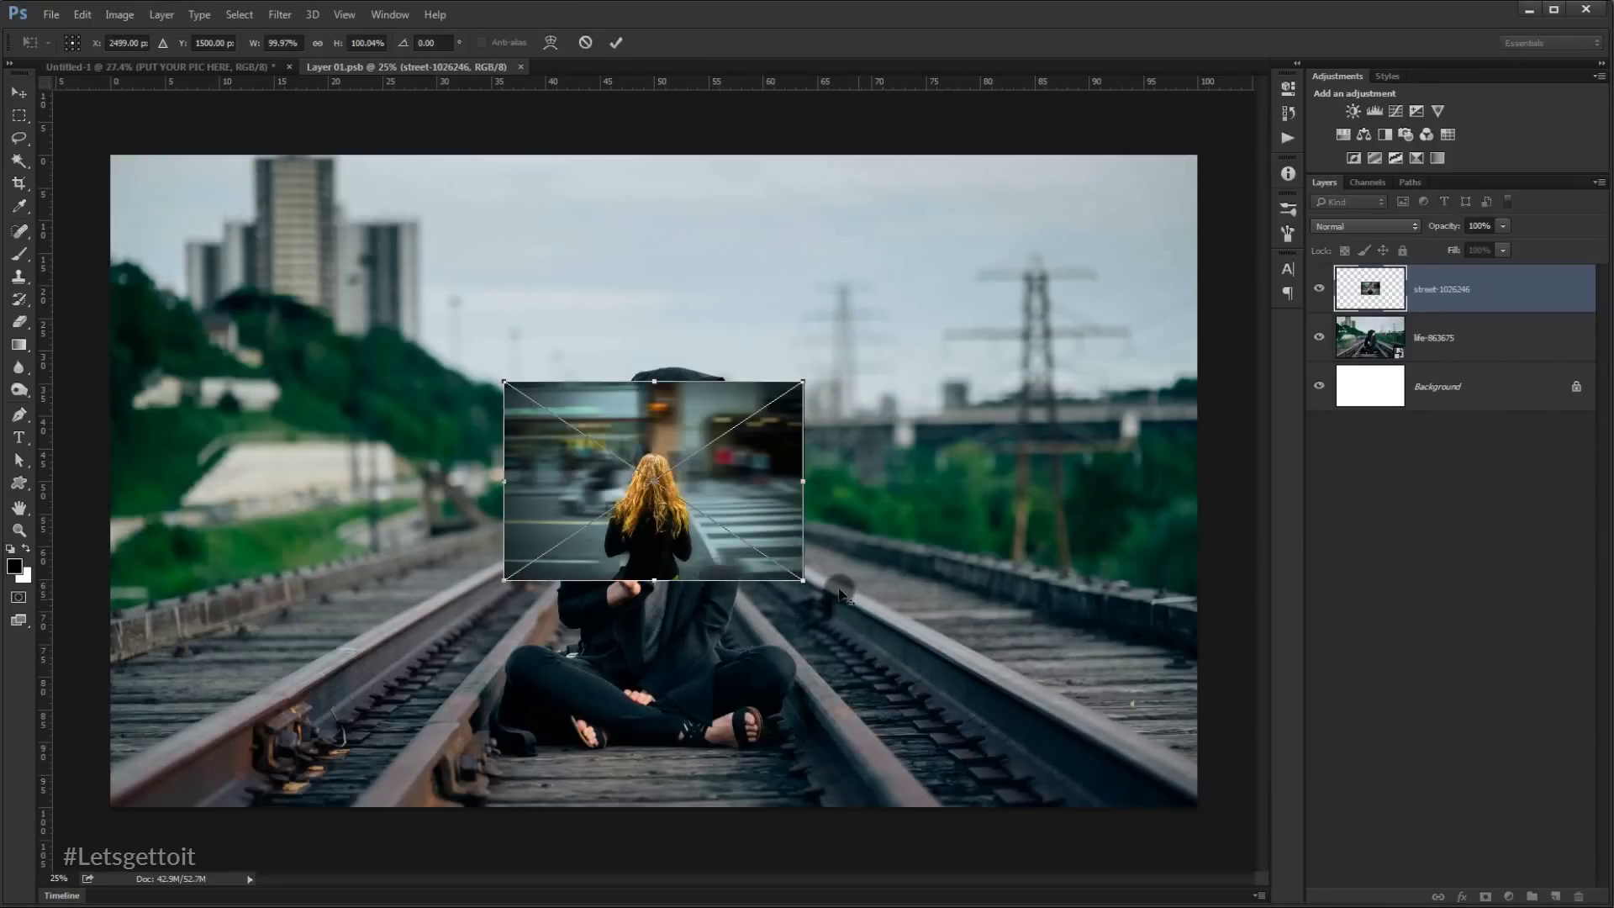
pyautogui.moveTo(799, 580); pyautogui.dragTo(1198, 843)
# Step: Commit the street photo, delete the life-863675 and Background layers, save, and return to Untitled-1
pyautogui.press('Return')
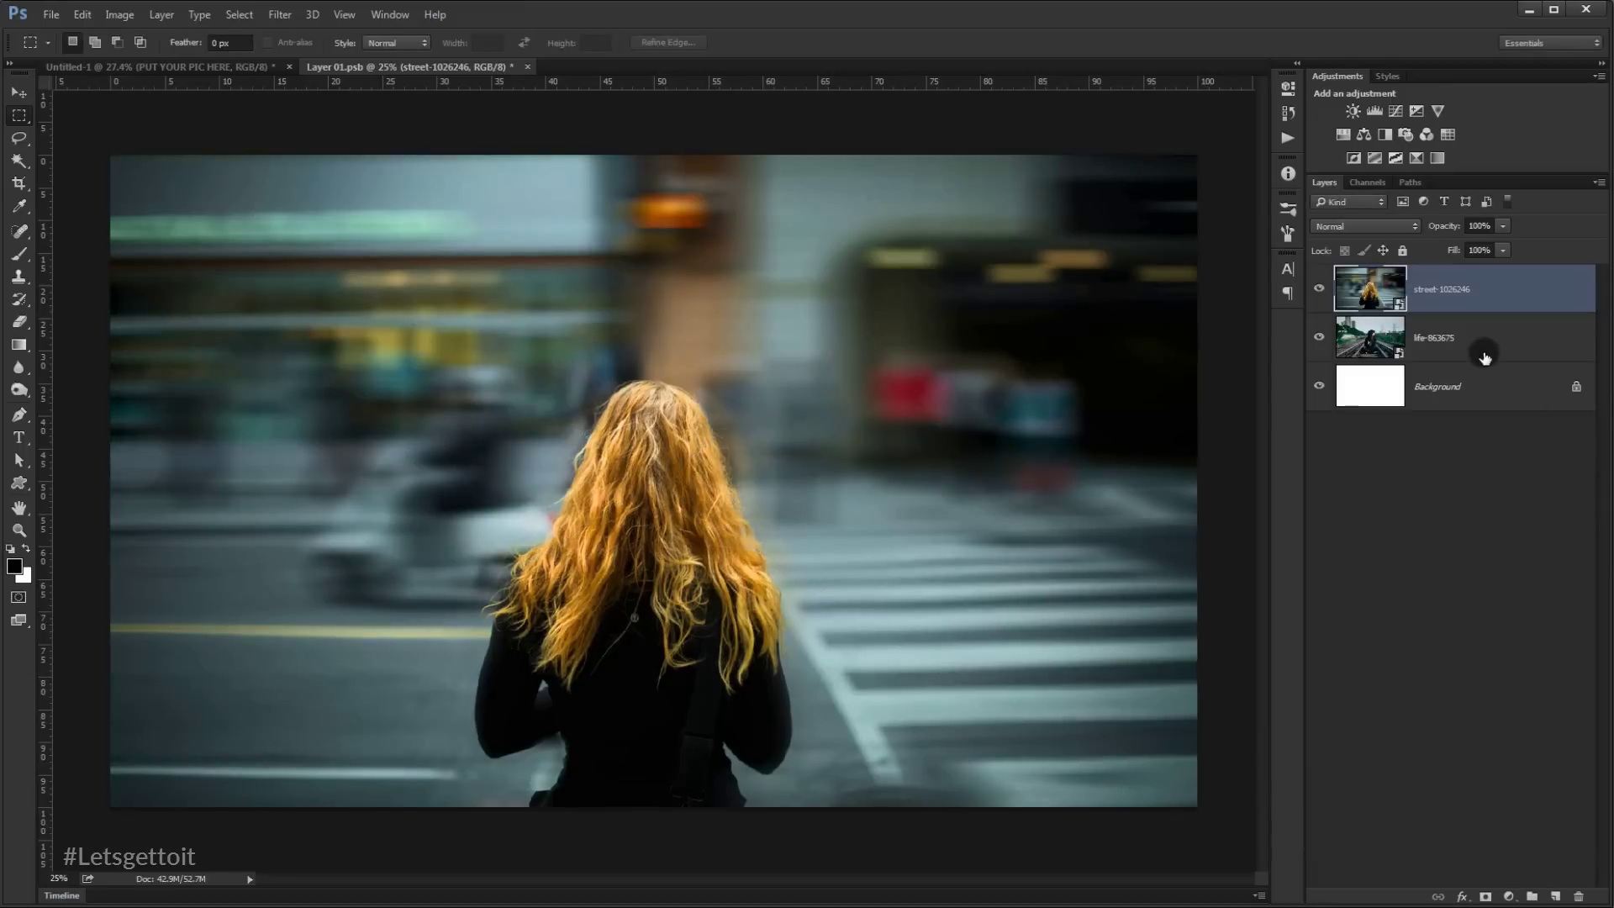
pyautogui.click(1477, 336)
pyautogui.press('Delete')
pyautogui.press('Delete')
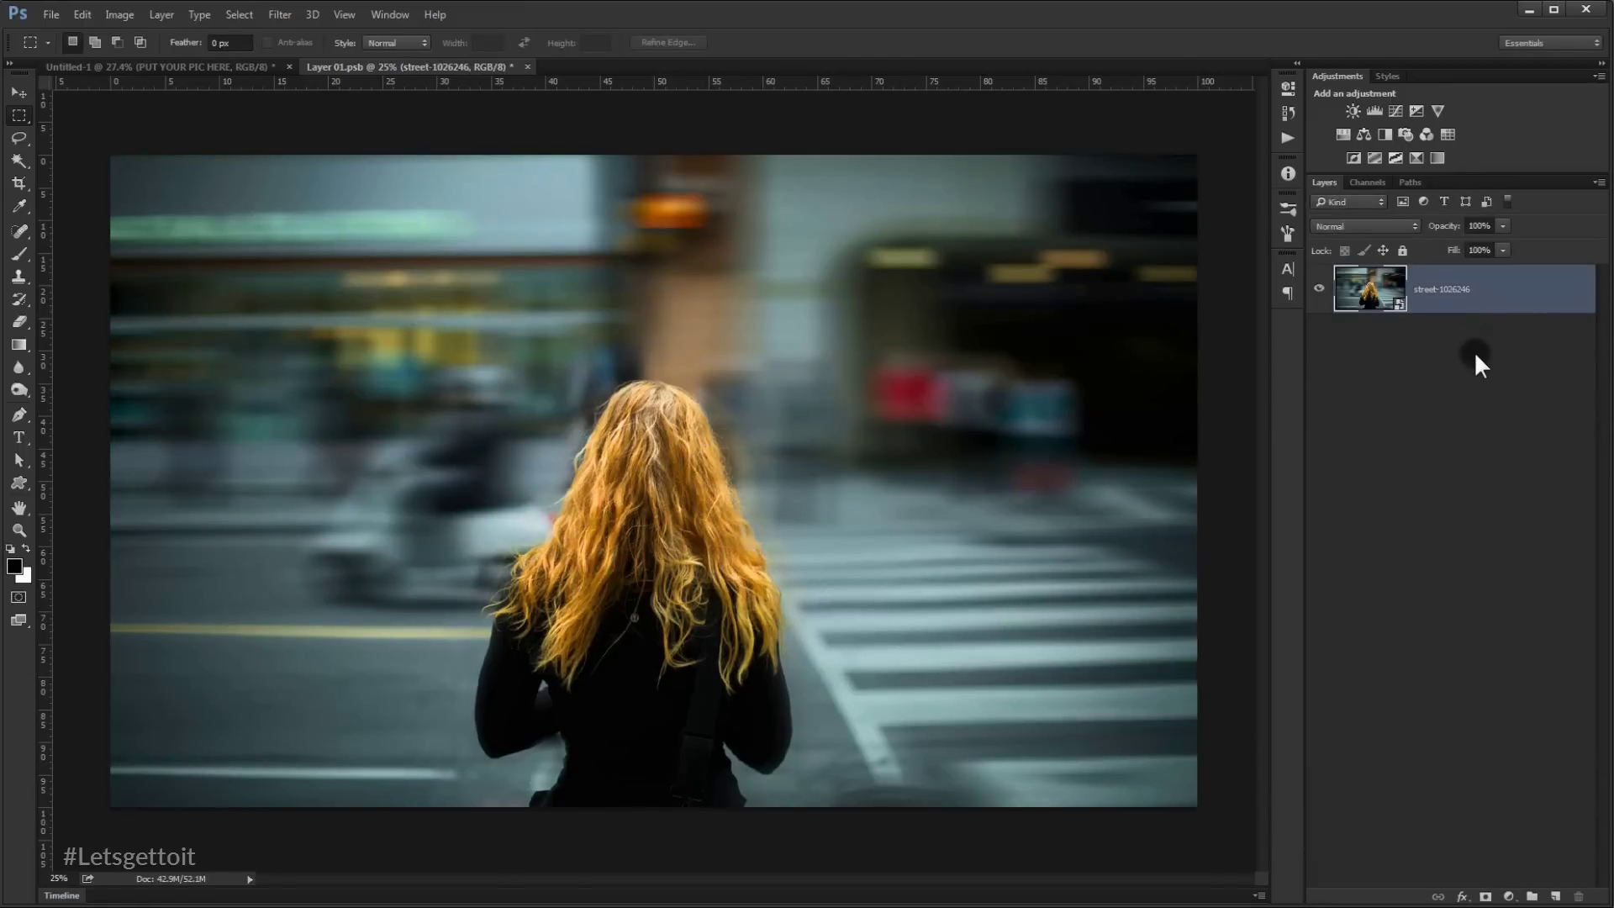
pyautogui.hotkey('ctrl', 's')
pyautogui.click(139, 67)
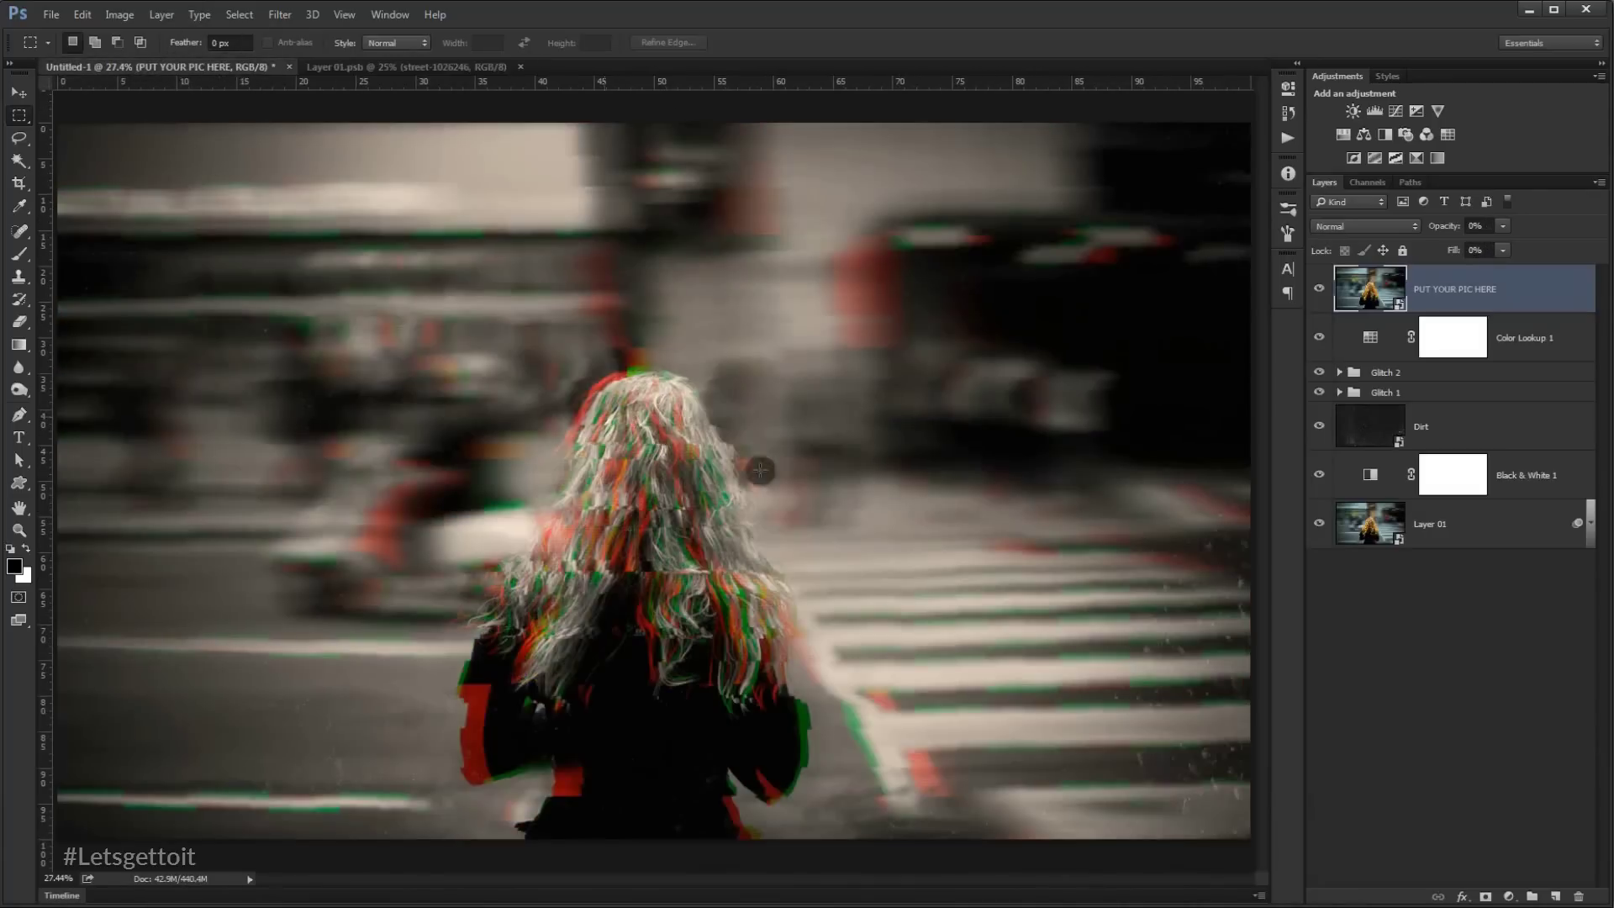